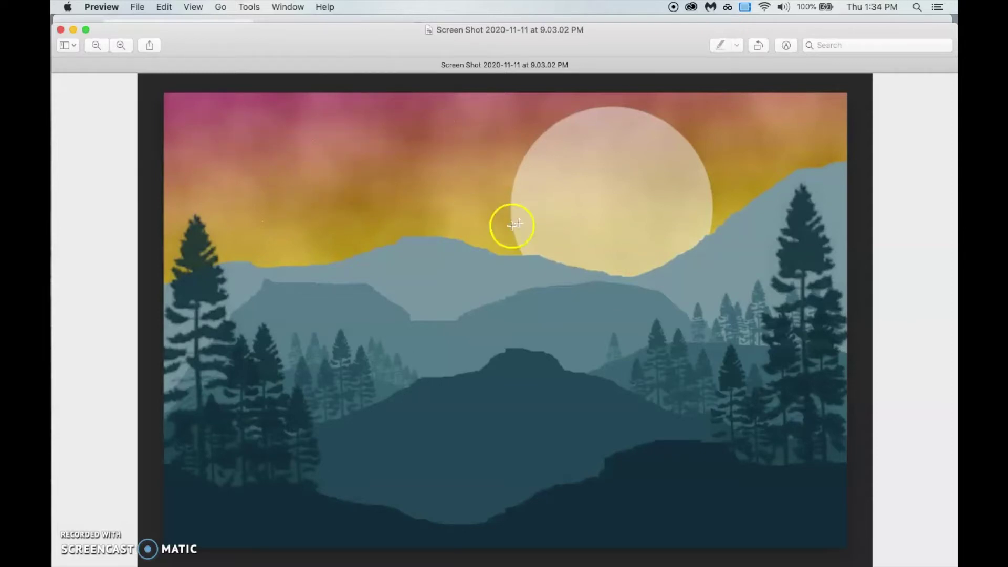
Step: Set up the 'landscape' document at 18 × 12 inches, 72 DPI, white background, and create it
click(78, 543)
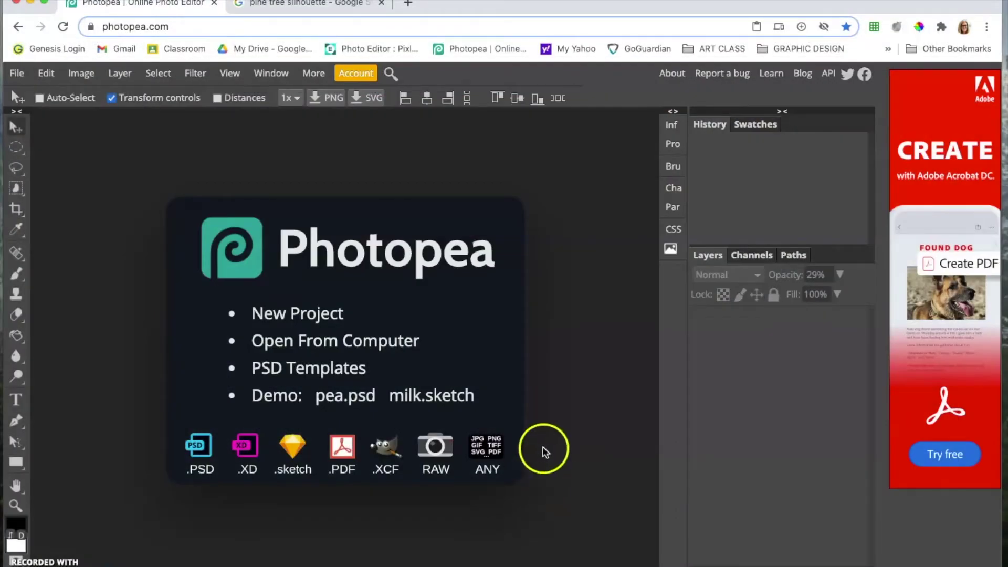
click(322, 316)
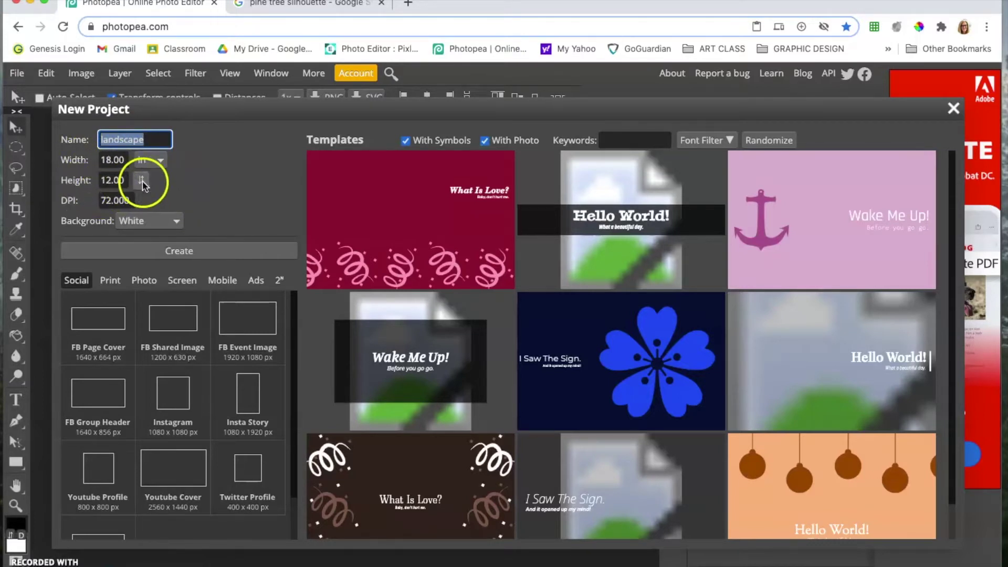
click(157, 162)
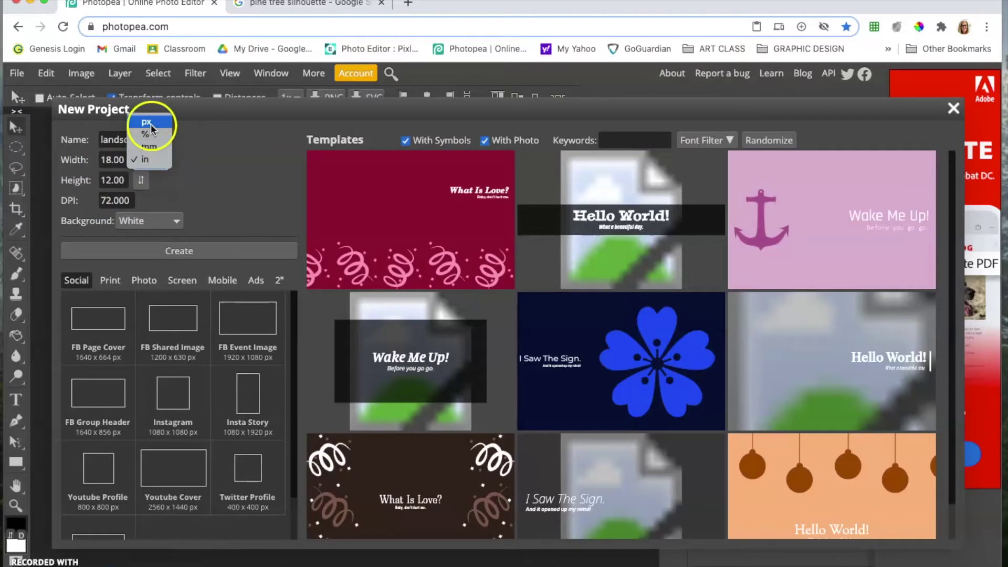
click(144, 163)
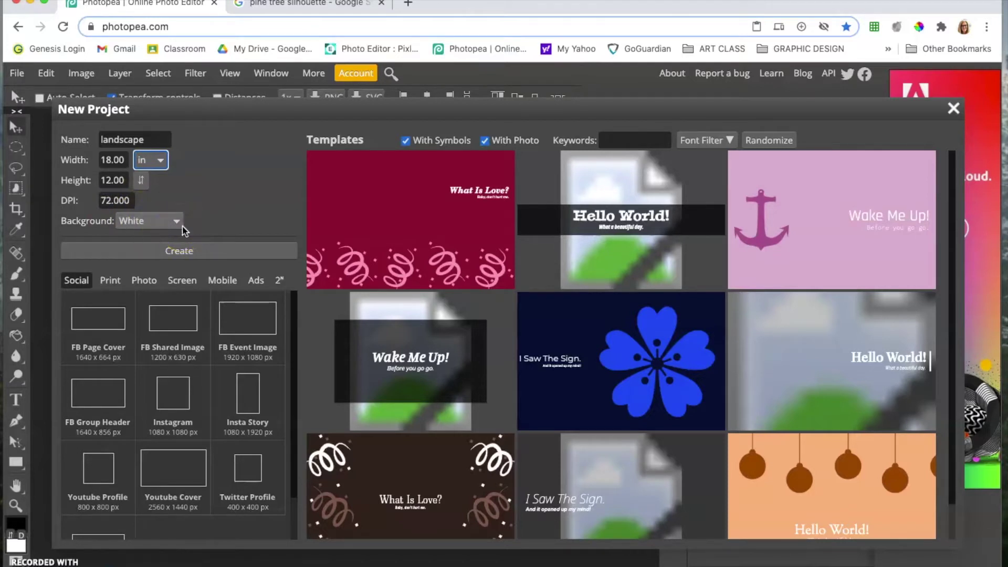
click(184, 253)
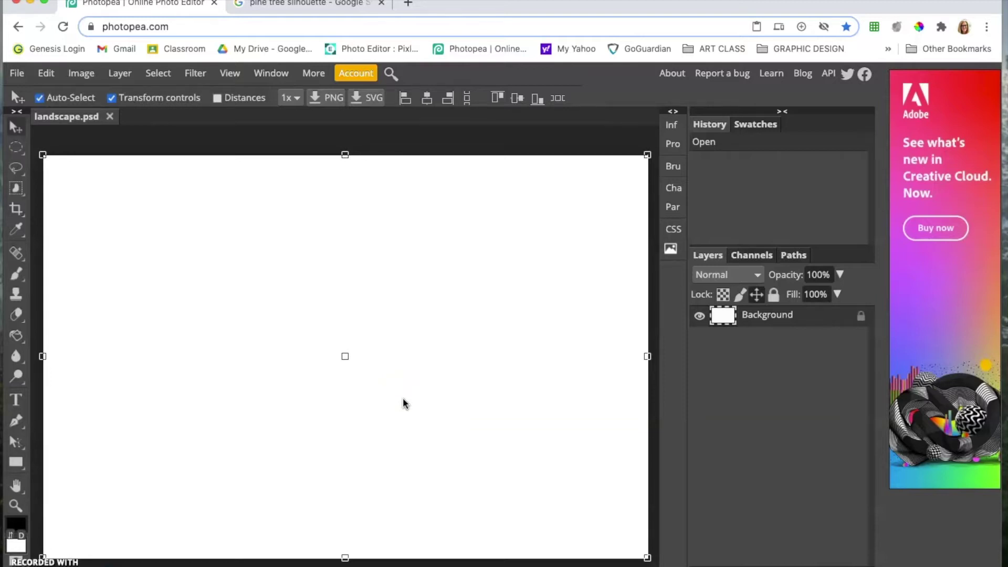
Step: Zoom the view in and out until the whole white canvas fits with margin around it
key(ctrl+minus)
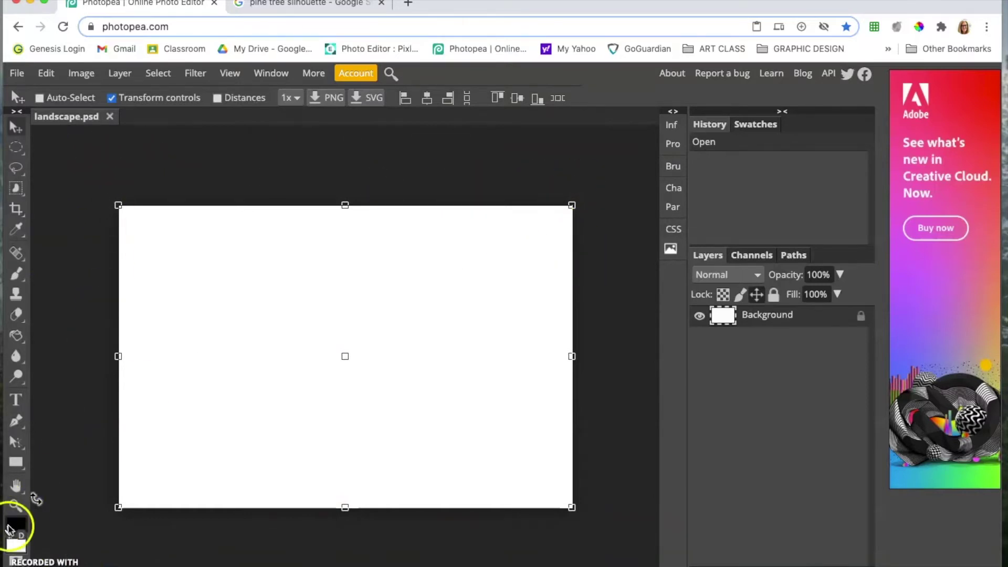
click(16, 505)
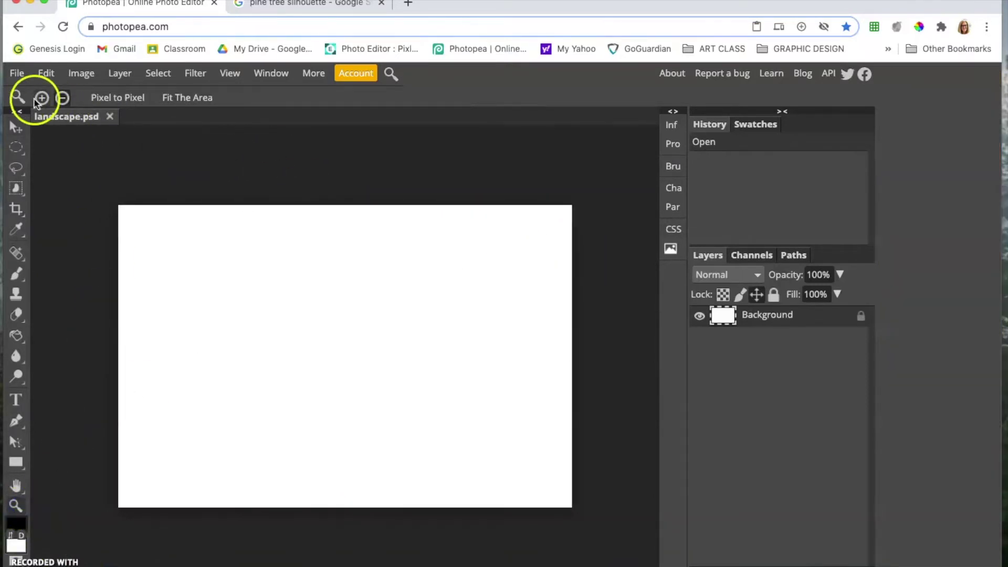
click(62, 99)
click(295, 332)
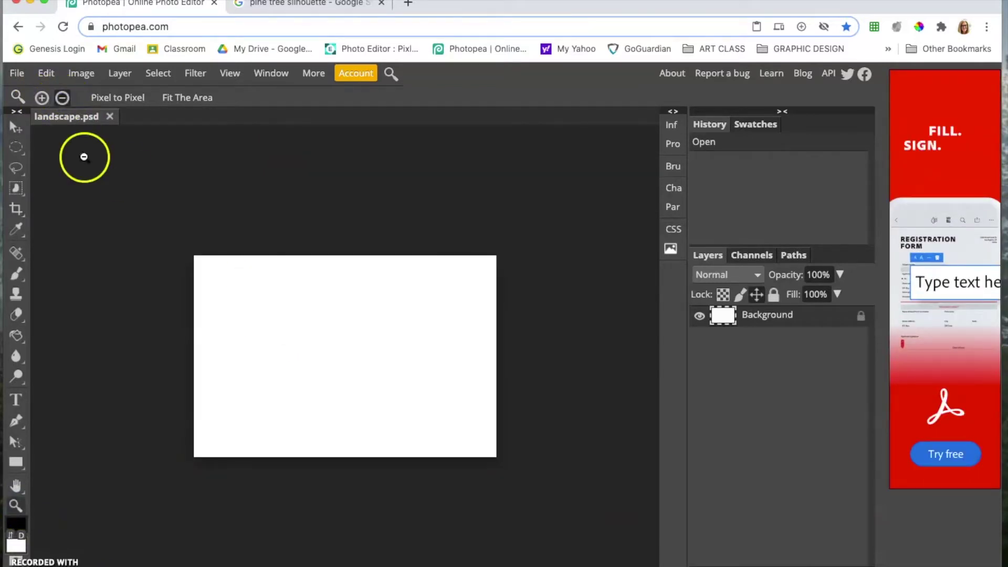
click(42, 98)
click(344, 374)
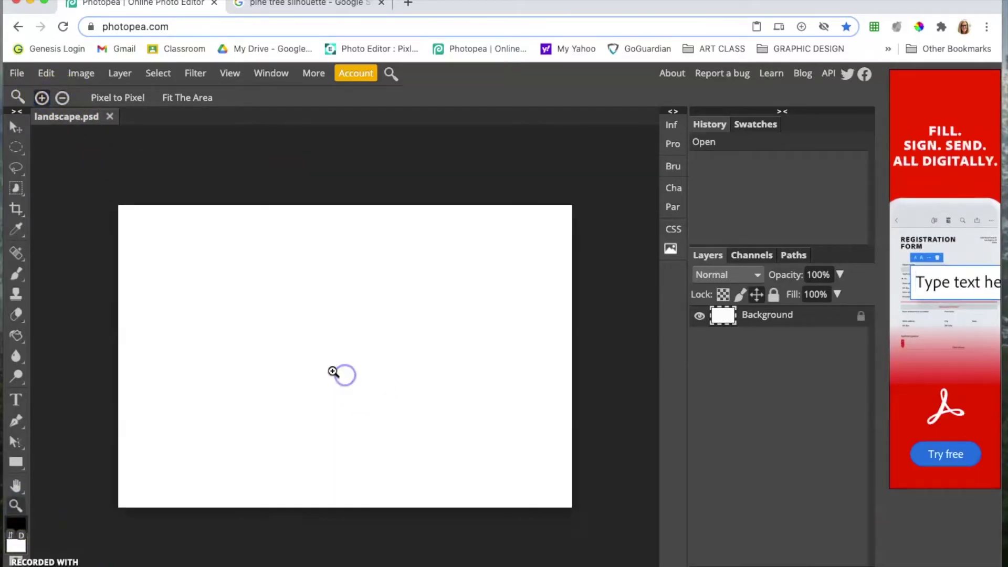
click(62, 98)
click(340, 331)
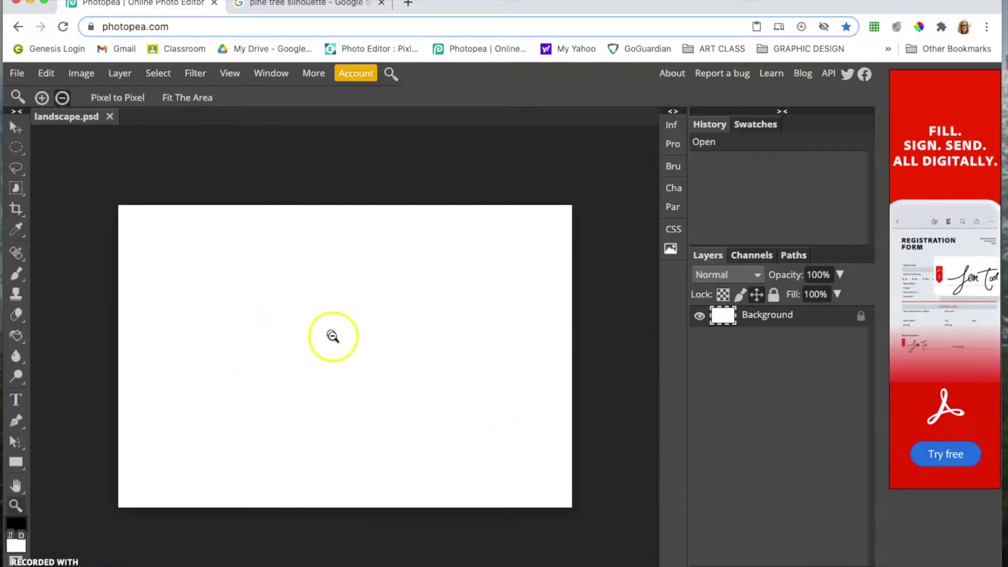
click(420, 415)
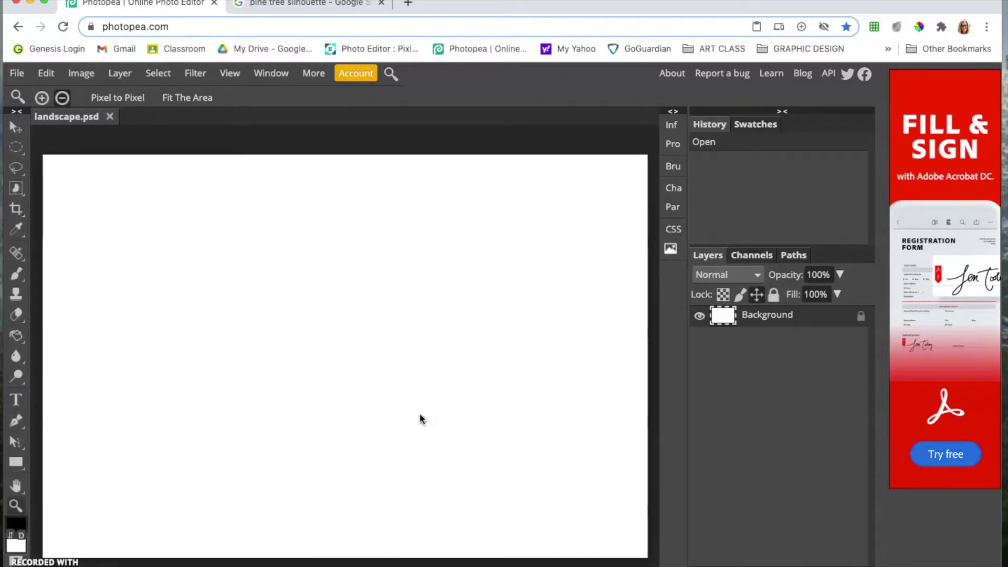
alt+click(420, 415)
alt+click(420, 415)
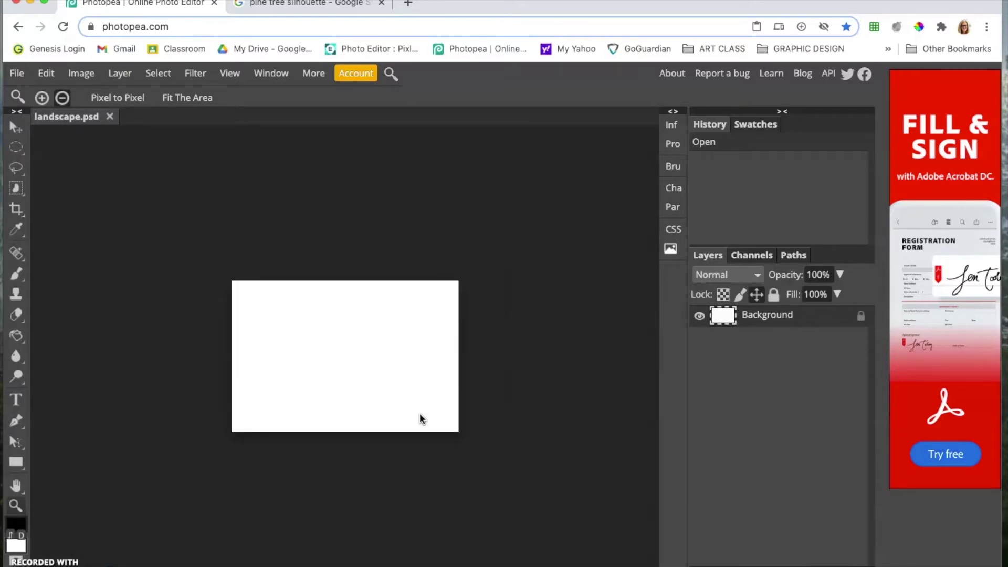
click(420, 414)
click(420, 414)
alt+click(420, 415)
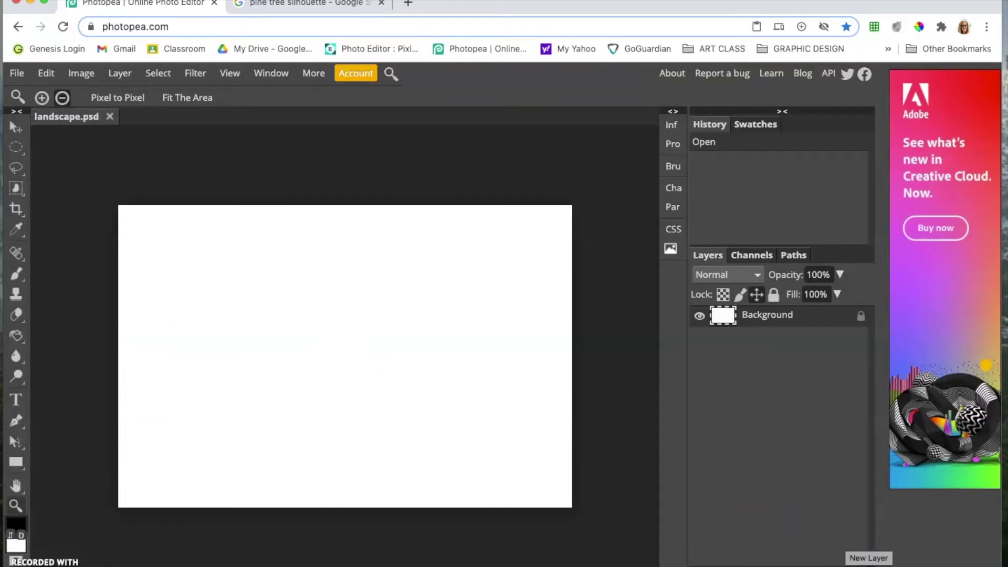
Step: Add a new layer and rename it 'Mt. 1'
click(861, 564)
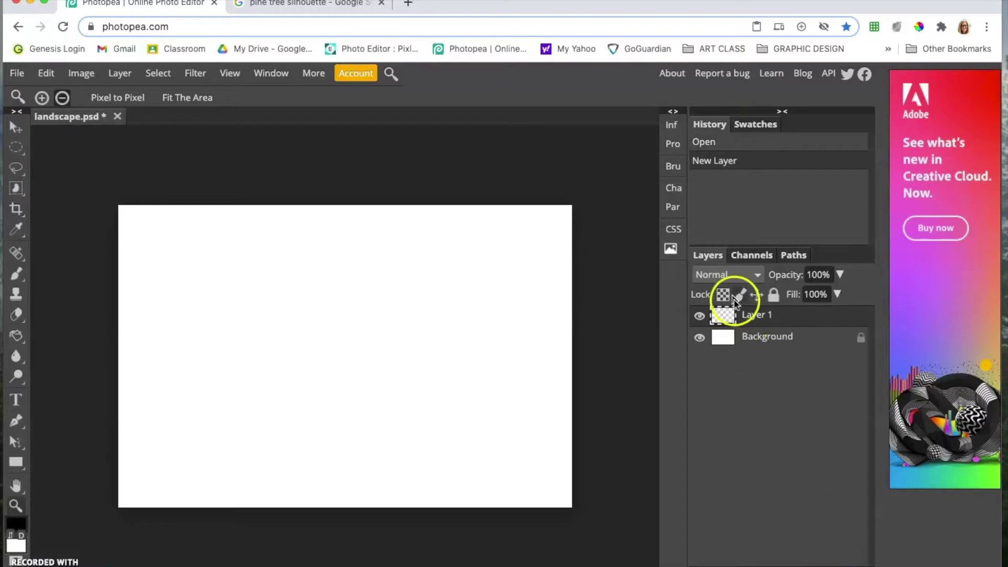
double_click(756, 315)
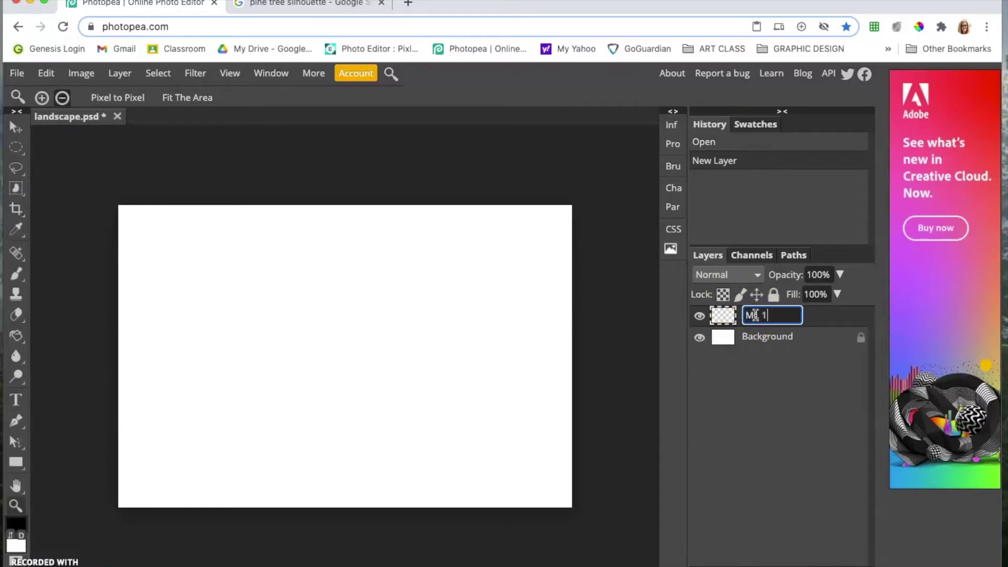
text(Mt. 1)
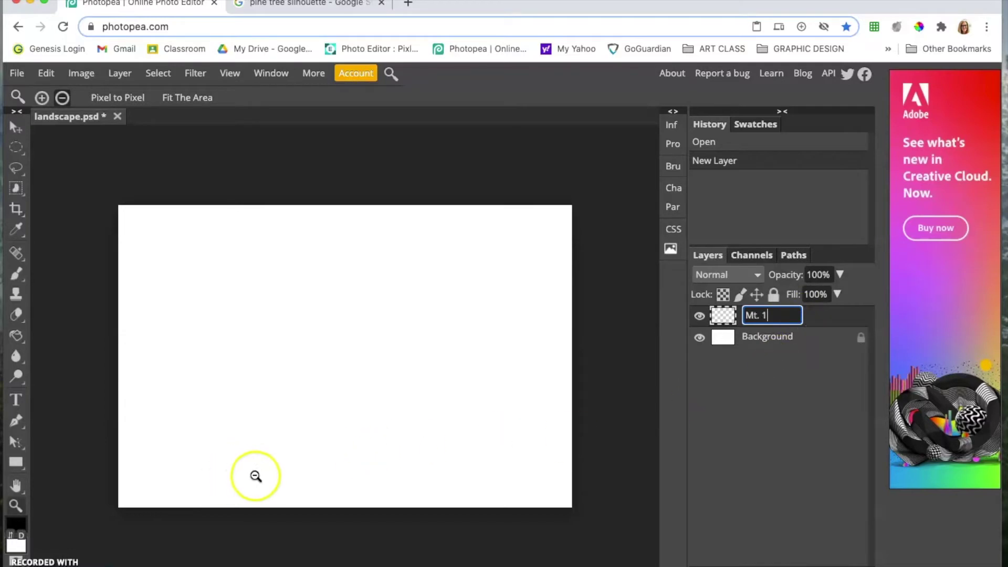
Step: Choose plain Lasso Select from the lasso tool flyout
click(17, 170)
drag(18, 172, 62, 171)
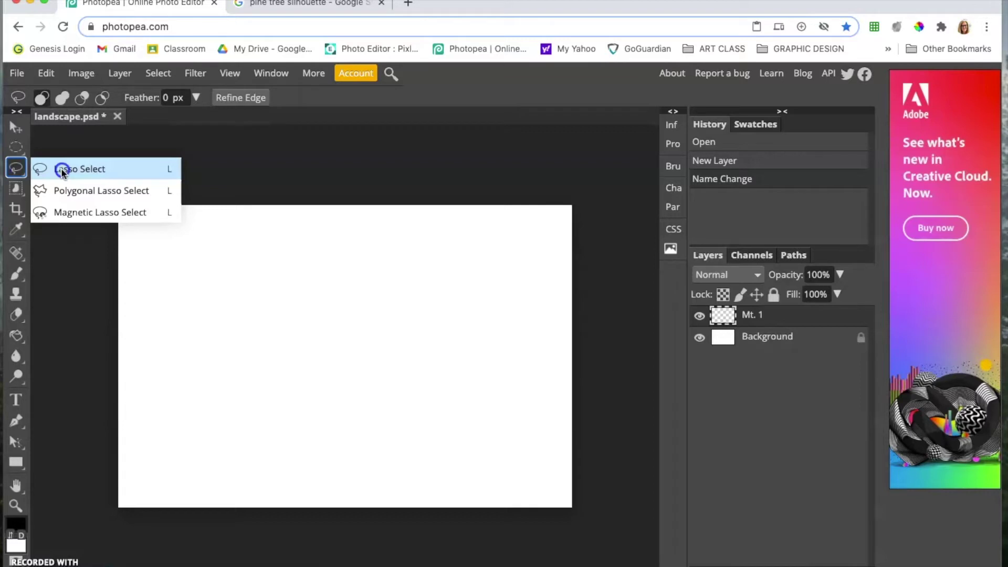
click(17, 171)
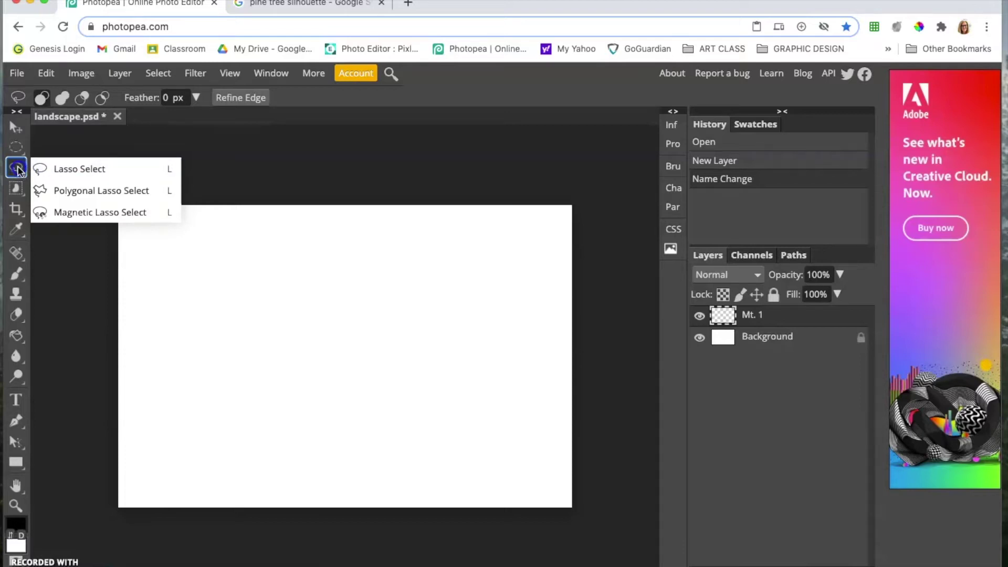
click(42, 170)
mouse_move(56, 171)
mouse_down()
mouse_move(61, 189)
mouse_move(74, 169)
mouse_up()
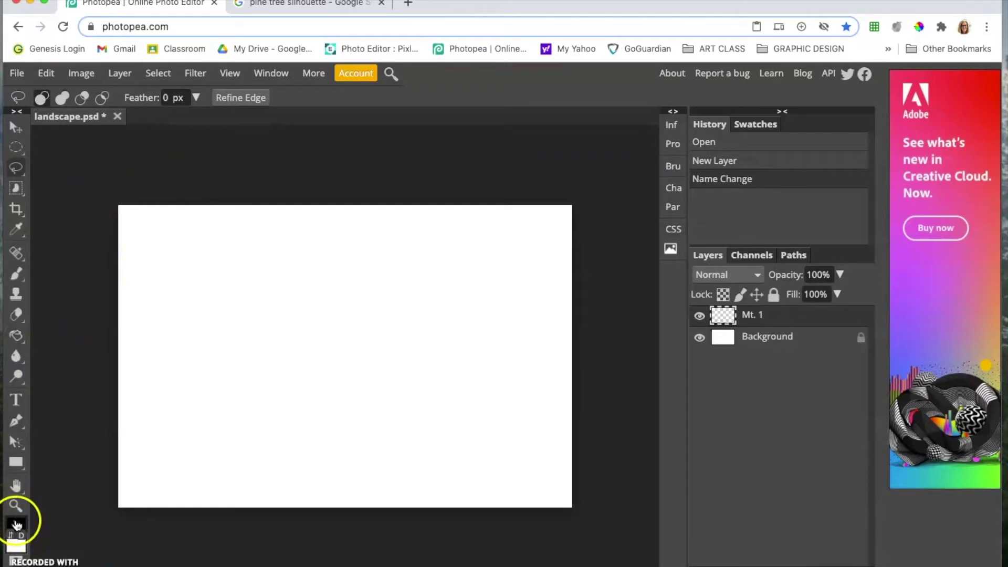
Step: Set the foreground colour to dark green 082b0b in the colour picker
click(19, 525)
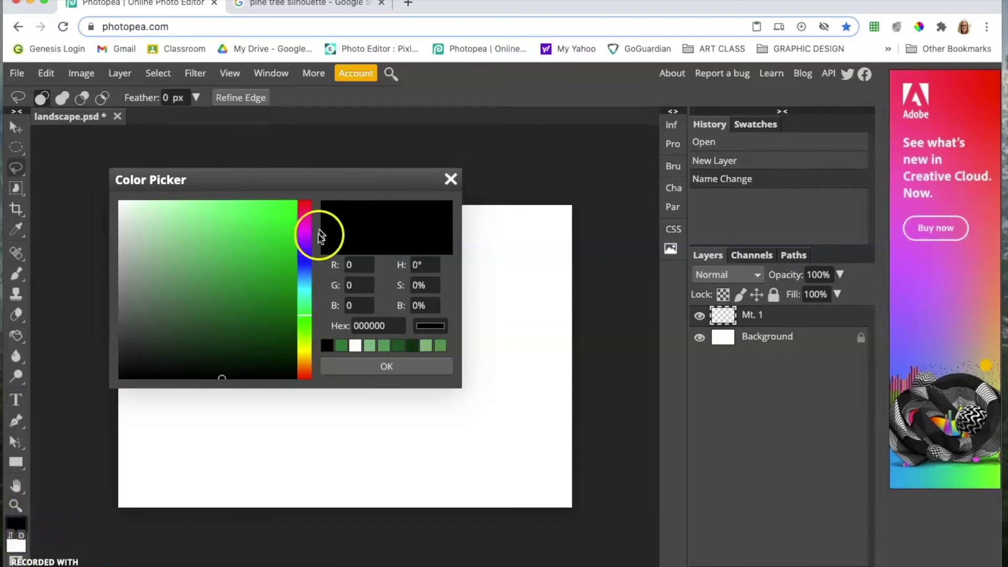
drag(304, 266, 304, 367)
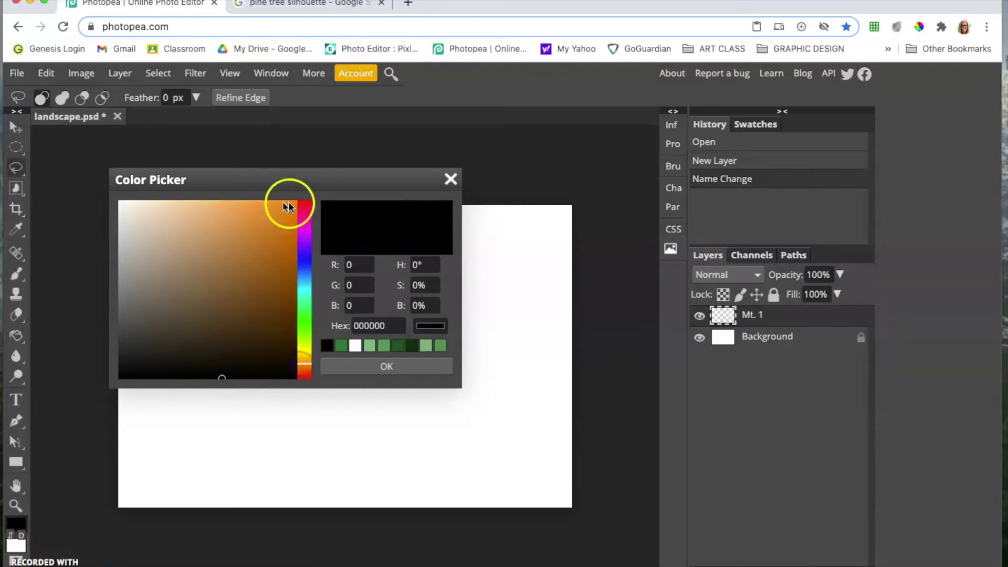
drag(297, 352, 300, 316)
click(305, 320)
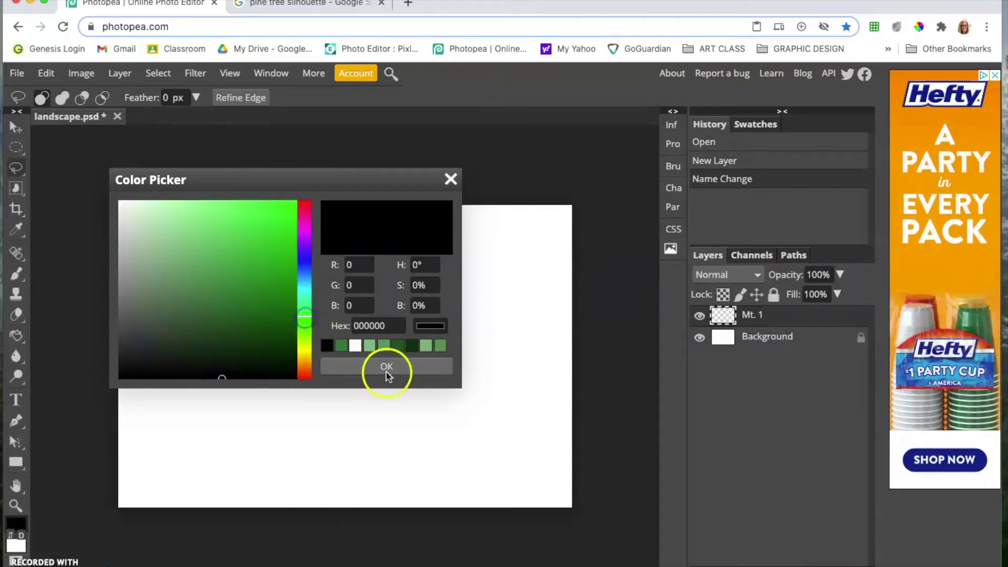
click(167, 229)
mouse_move(167, 229)
mouse_down()
mouse_move(283, 355)
mouse_move(183, 257)
mouse_move(277, 358)
mouse_move(254, 339)
mouse_move(156, 221)
mouse_move(271, 357)
mouse_move(247, 342)
mouse_move(143, 227)
mouse_up()
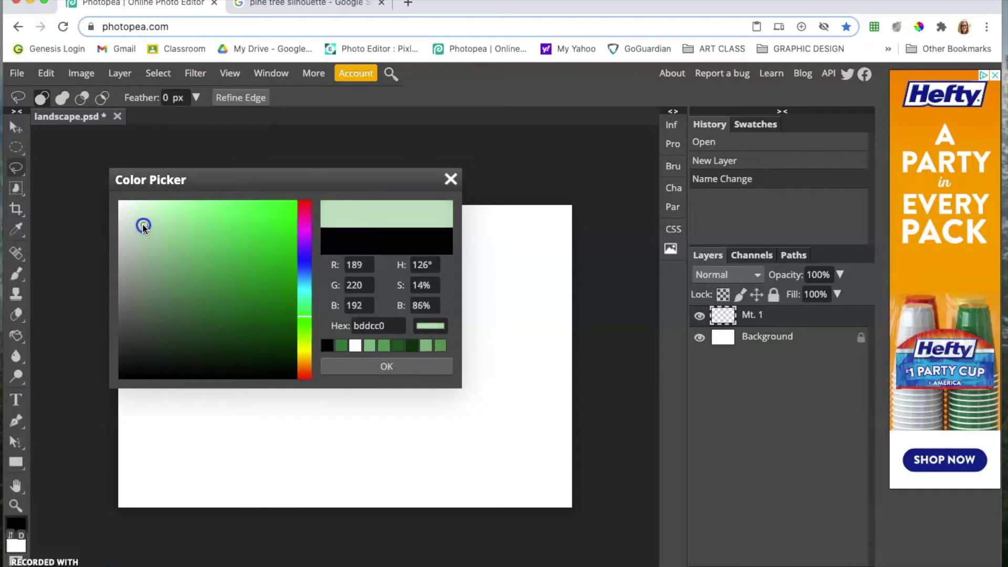
mouse_move(179, 259)
mouse_down()
mouse_move(272, 356)
mouse_move(168, 230)
mouse_move(258, 328)
mouse_move(137, 241)
mouse_move(276, 351)
mouse_move(261, 344)
mouse_move(268, 353)
mouse_up()
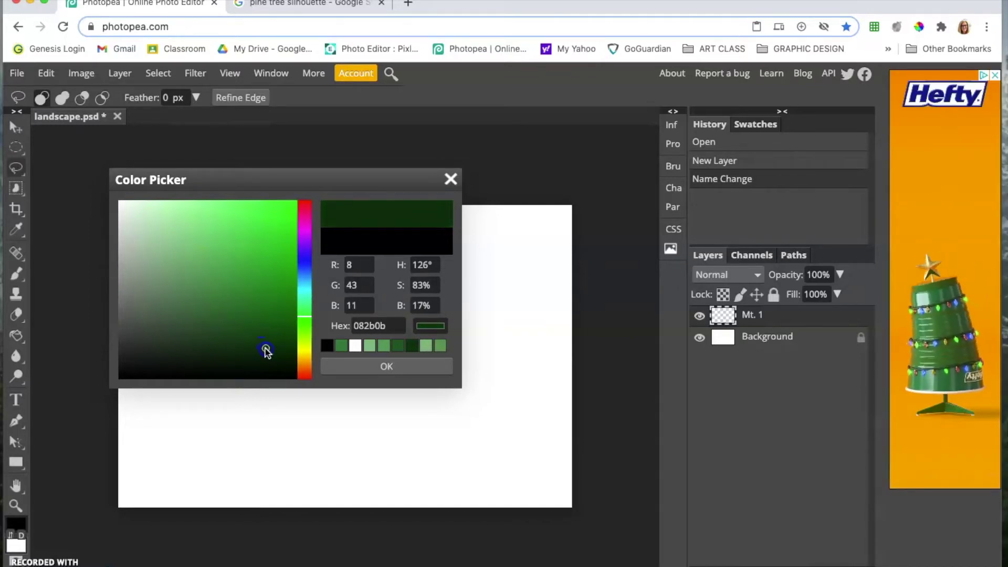
click(392, 370)
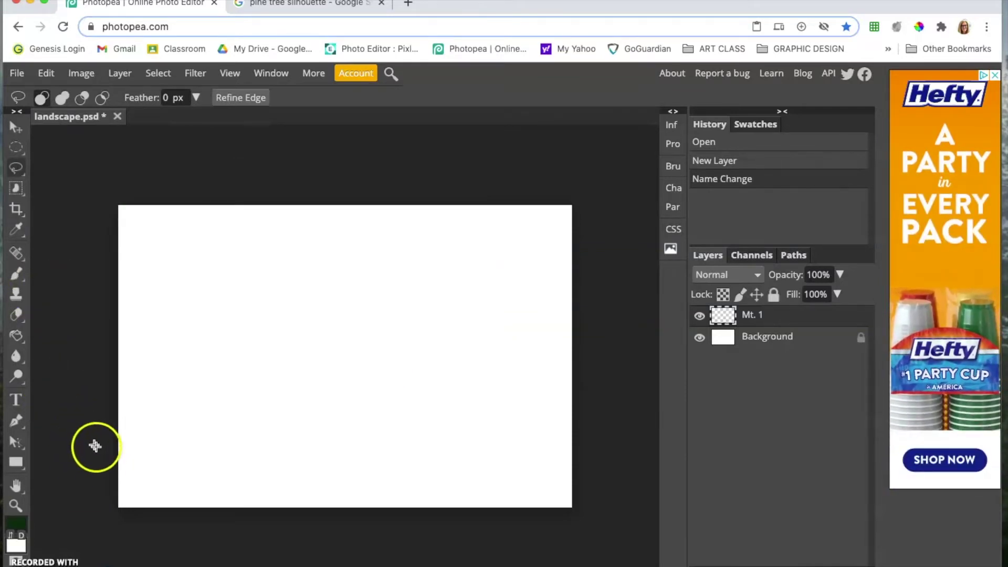
Step: Lasso a mountain-shaped ridge running along the bottom of the canvas
drag(100, 425, 135, 436)
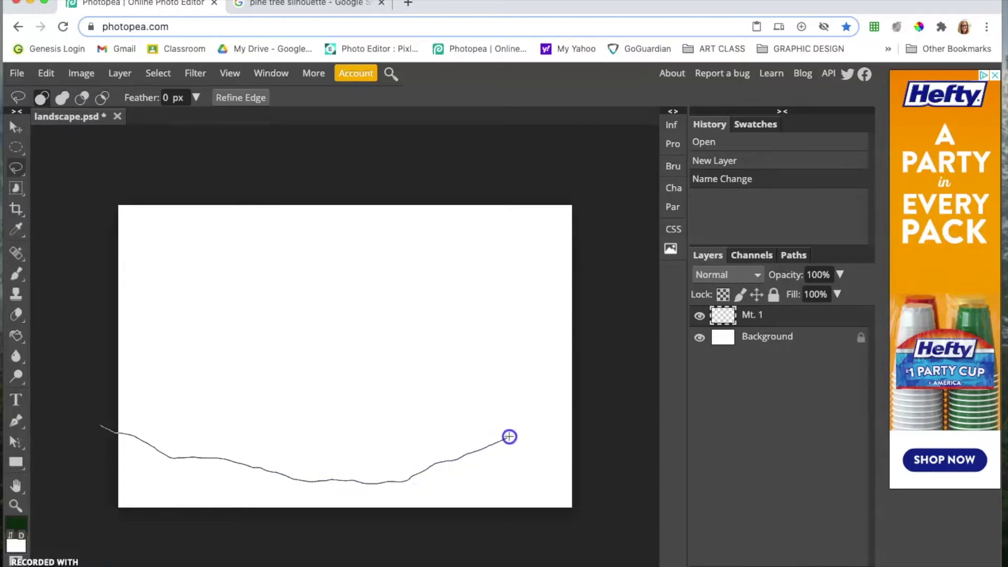
drag(603, 538, 377, 561)
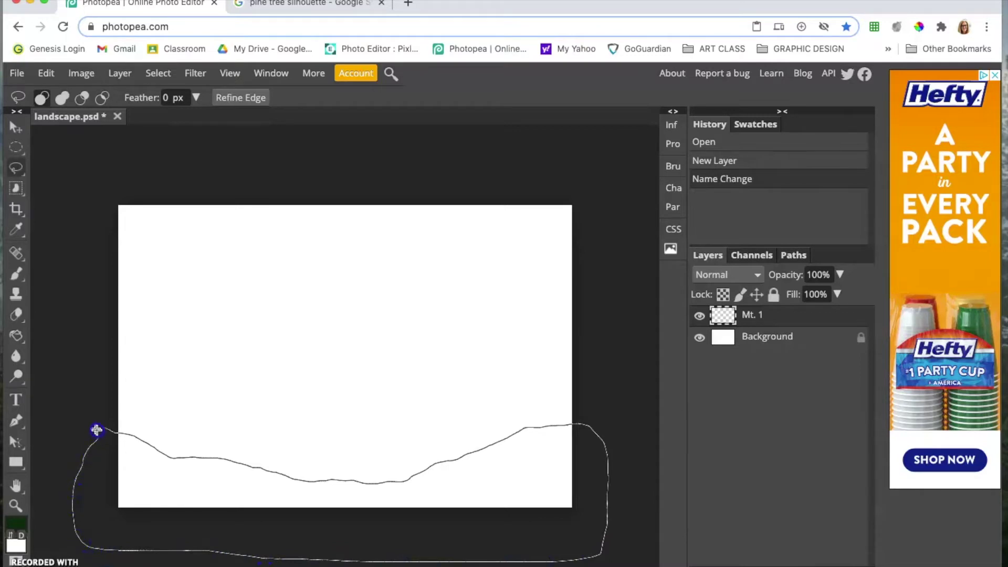
drag(101, 428, 101, 429)
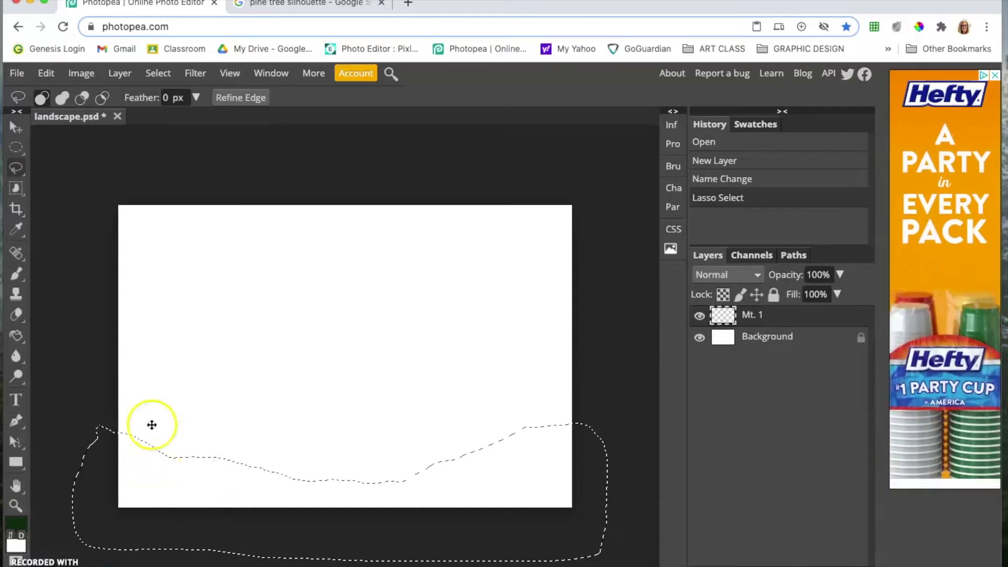
Step: Paint-bucket fill the selection with the dark green, then deselect
click(15, 337)
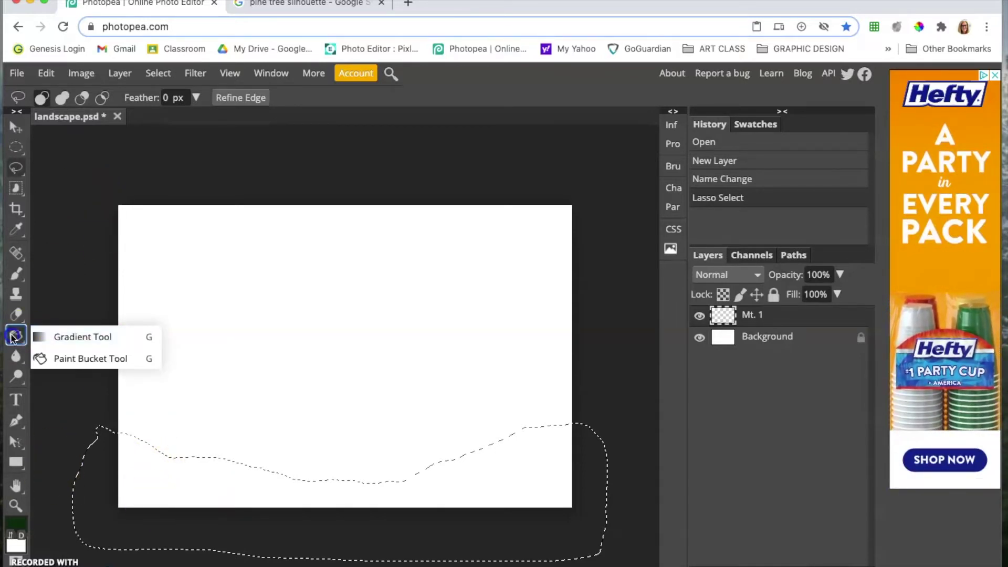
click(63, 360)
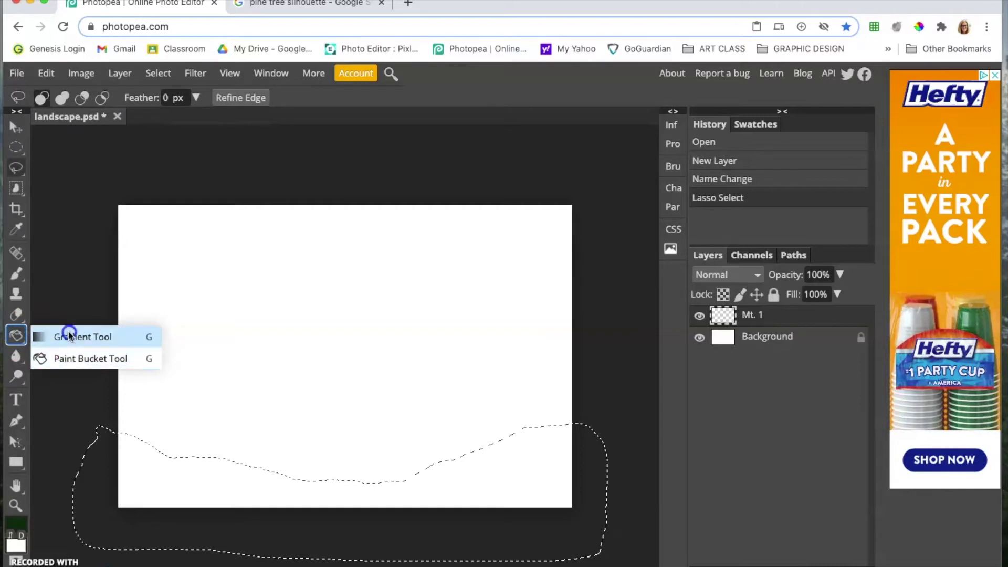
click(71, 359)
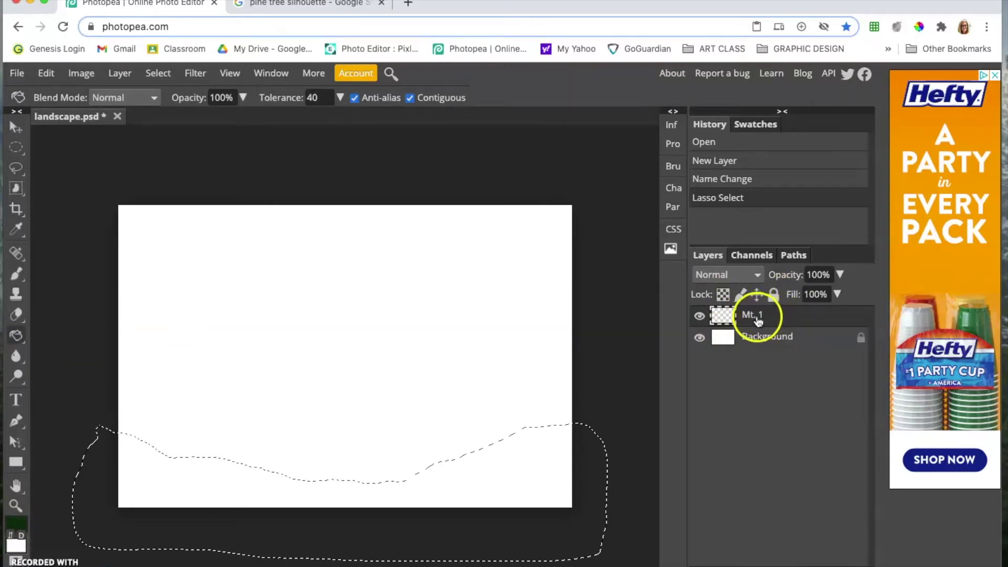
click(527, 456)
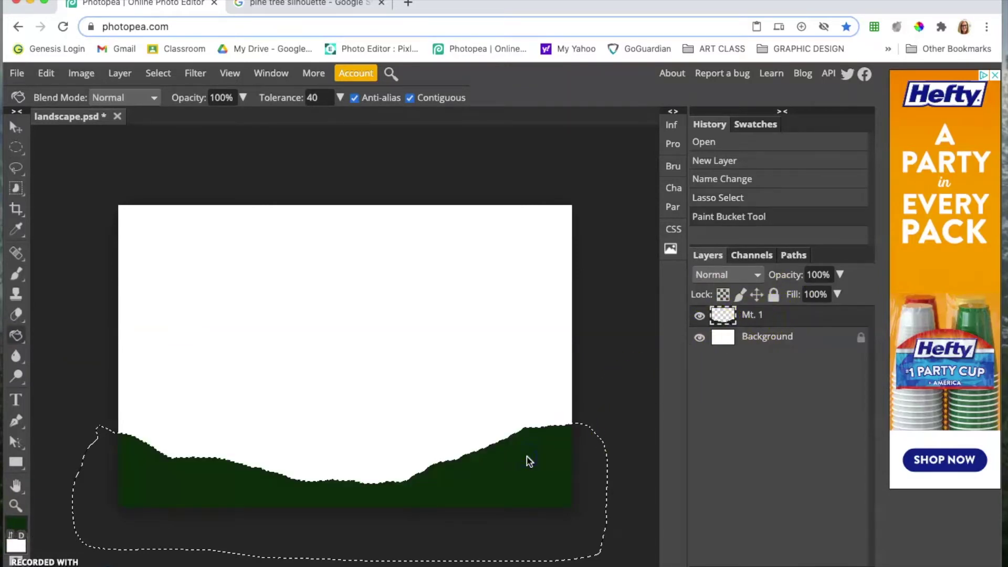
key(ctrl+d)
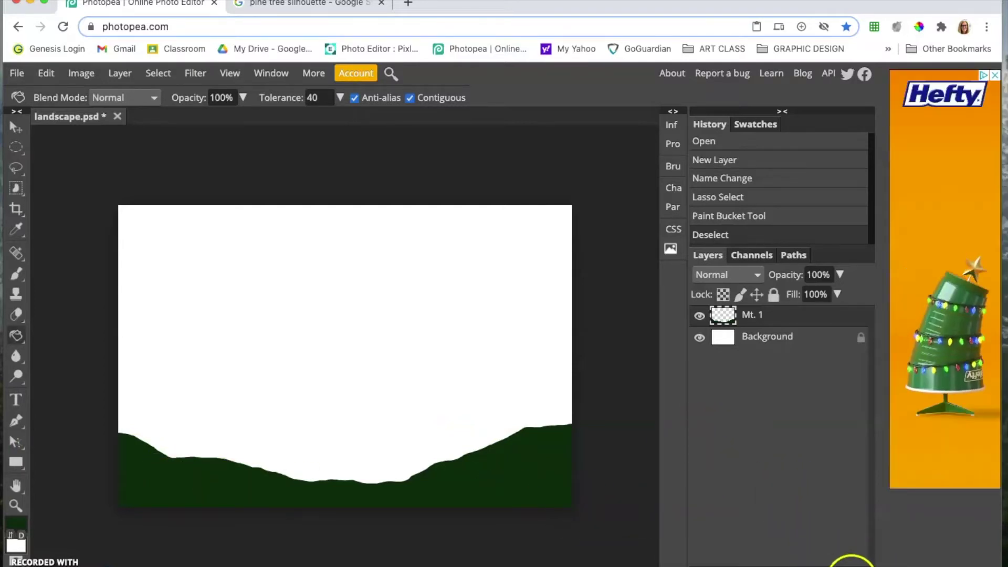
Step: Add a new layer named 'Mt.2' and lasso the second mountain ridge
click(846, 563)
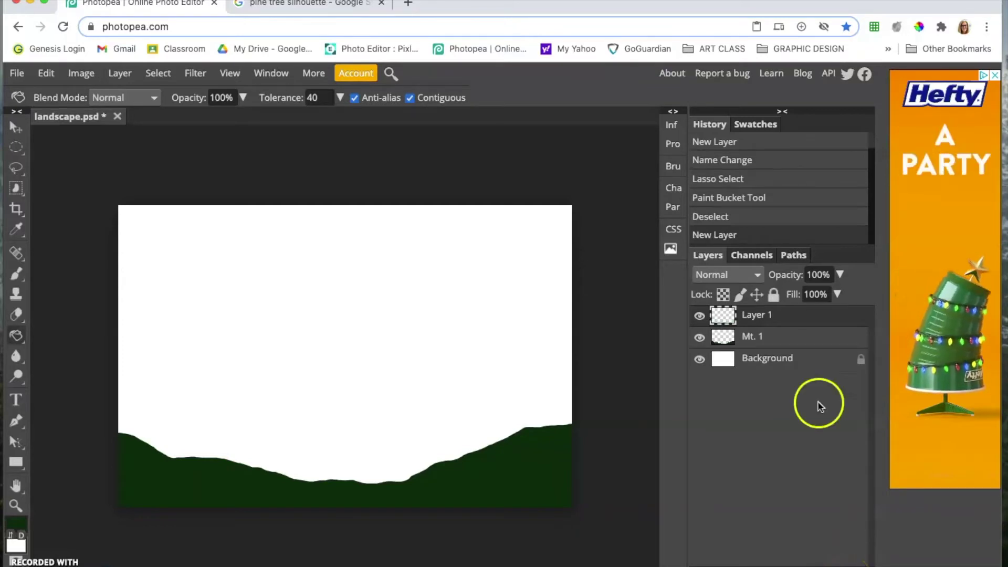
double_click(755, 315)
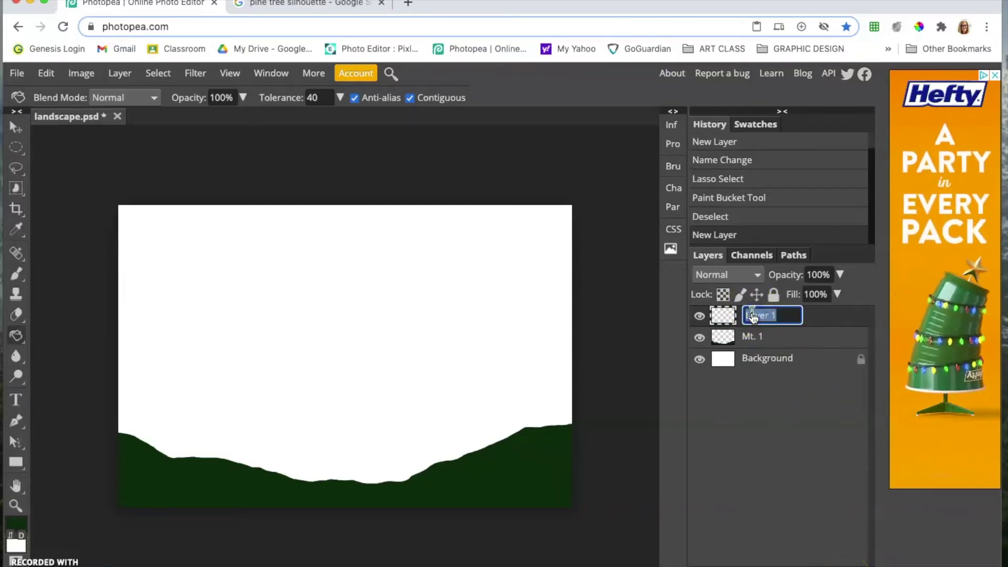
text(Mt)
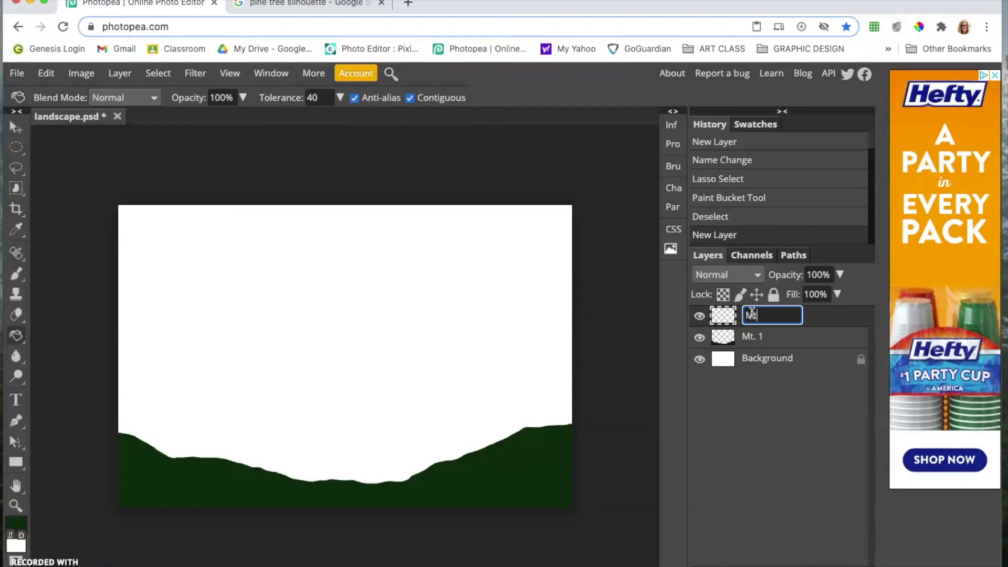
text(.2)
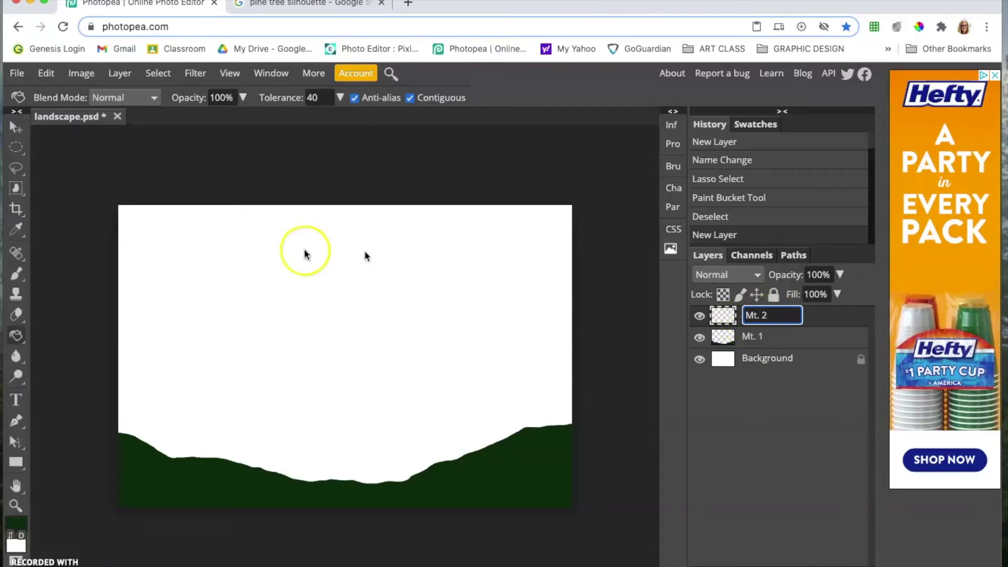
click(16, 168)
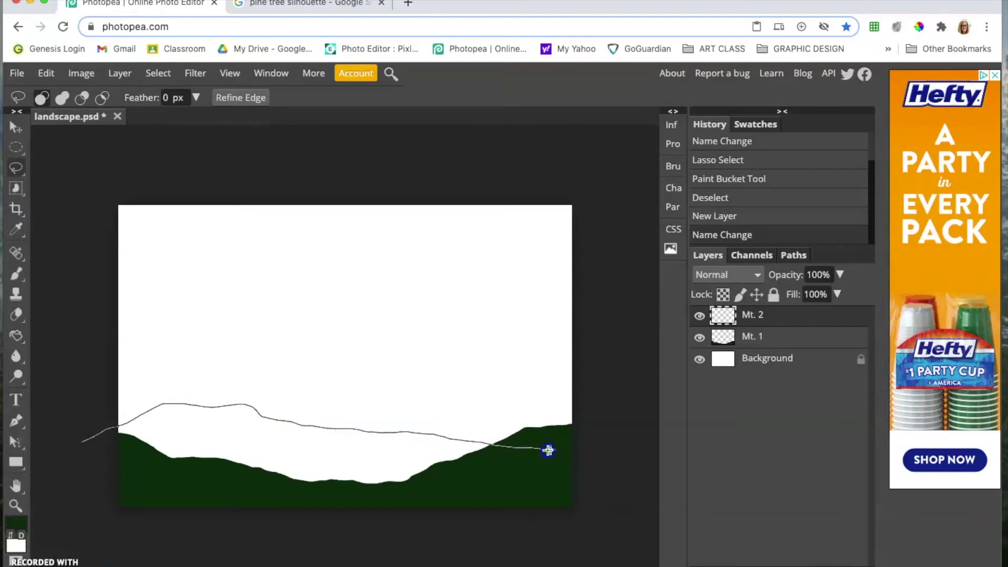
drag(372, 562, 82, 539)
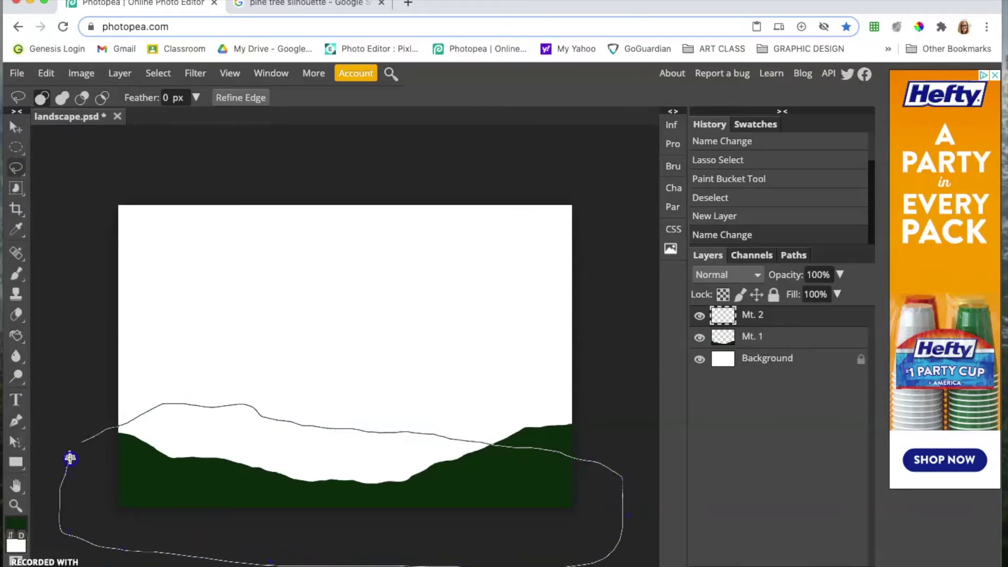
drag(76, 444, 77, 442)
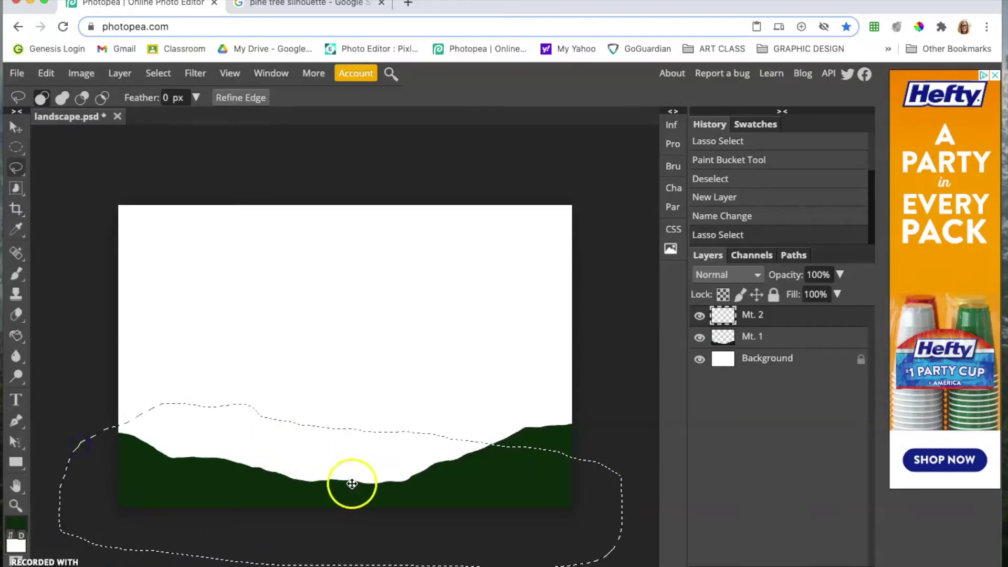
Step: Fill the ridge with medium green 1b5520, deselect, and move Mt. 2 below Mt. 1
click(17, 523)
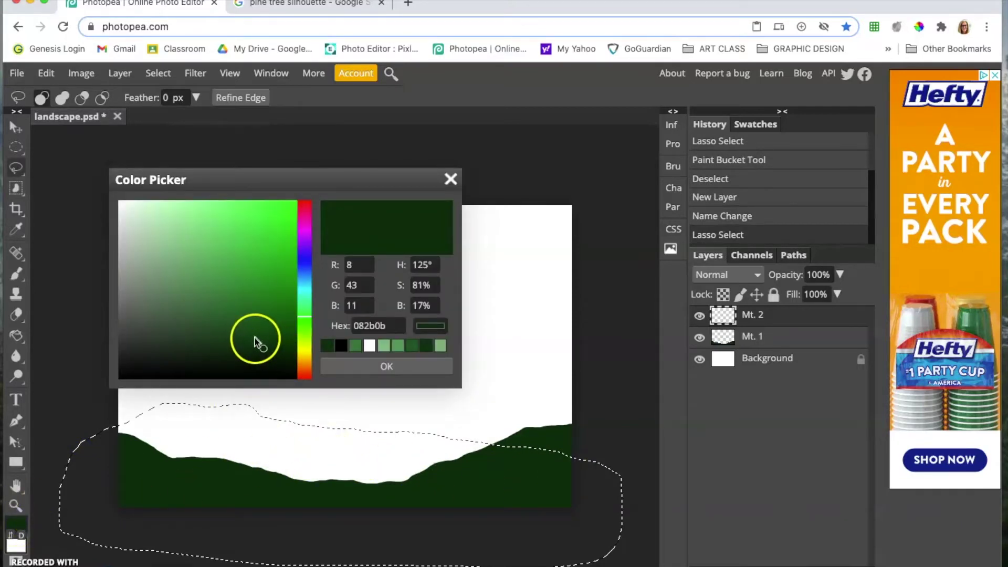
click(239, 319)
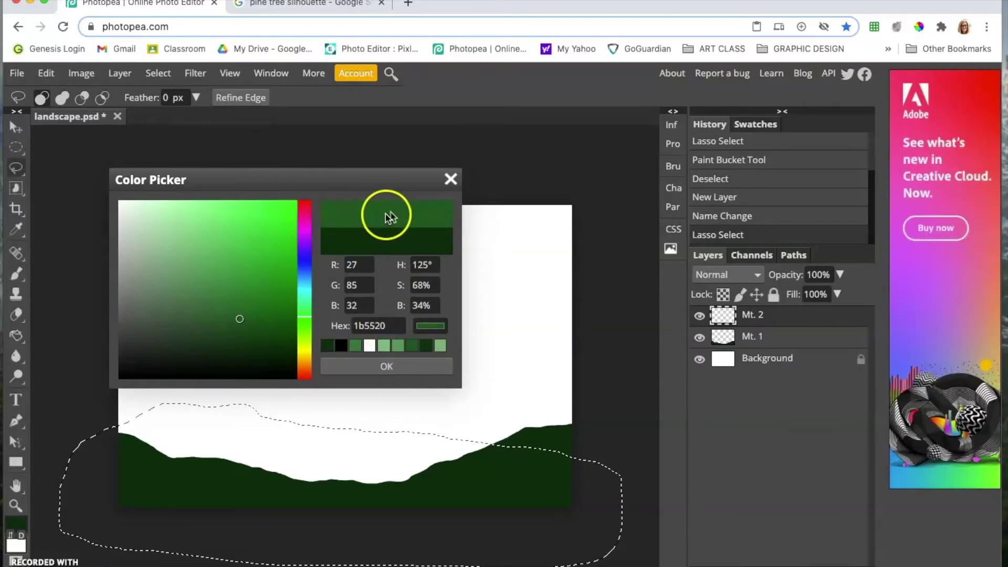
click(384, 366)
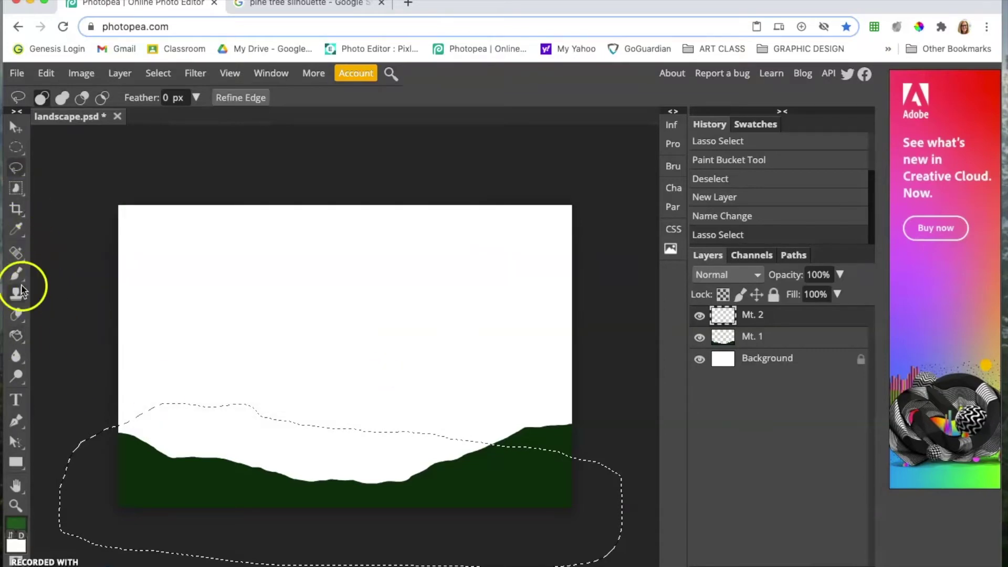
click(17, 337)
click(228, 427)
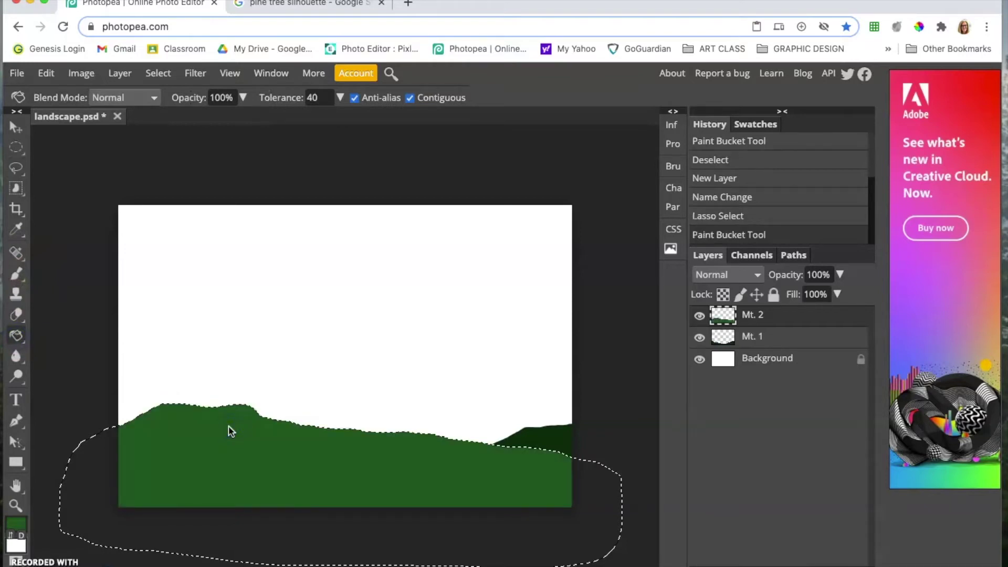
key(ctrl+d)
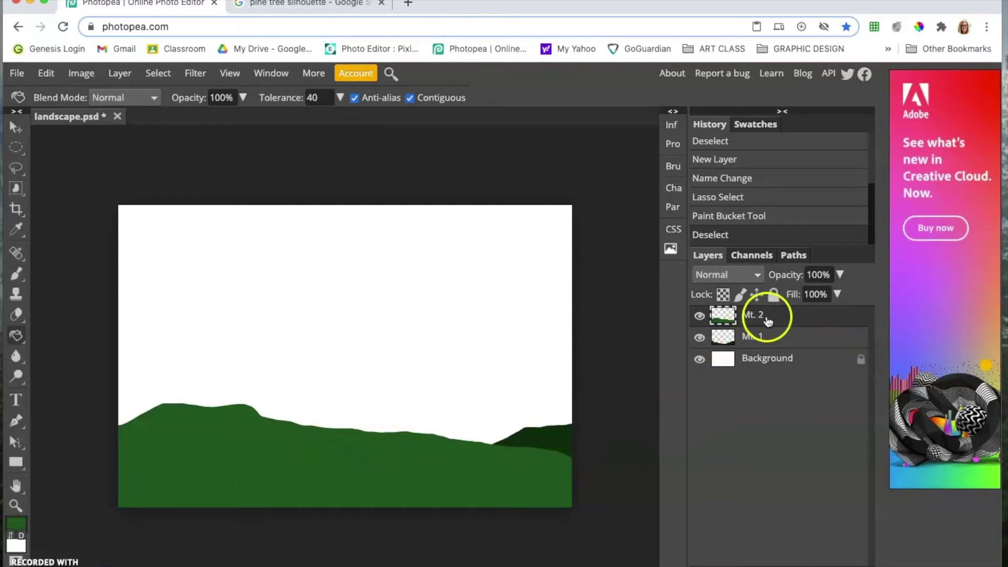
drag(792, 319, 792, 351)
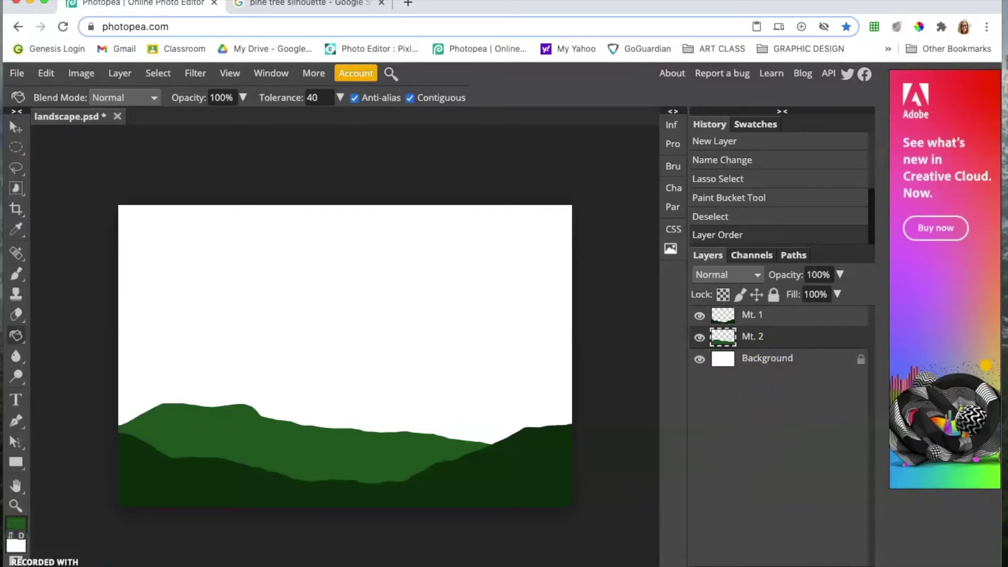
Step: Add a new layer and lasso a taller third ridge across the canvas
click(844, 560)
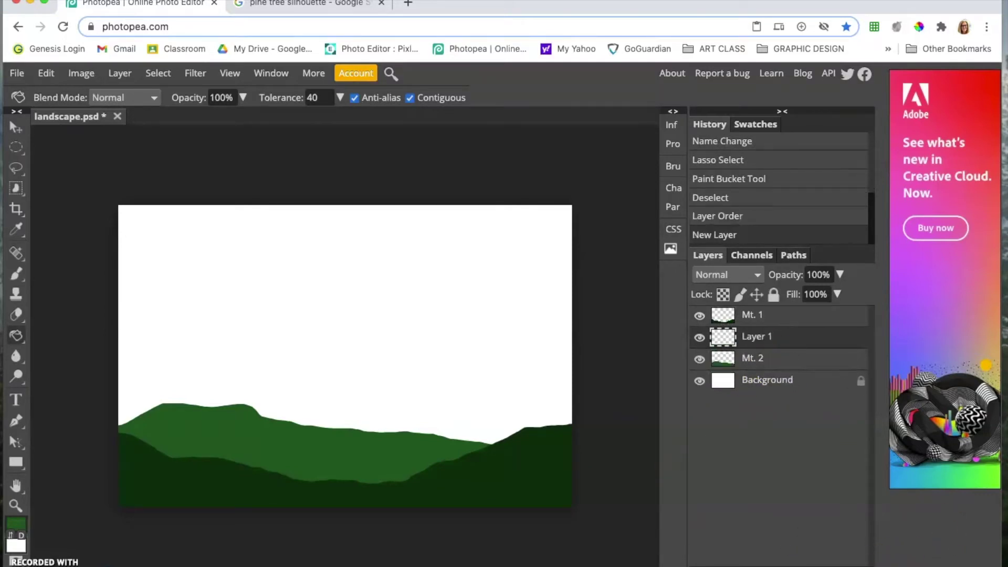
click(15, 171)
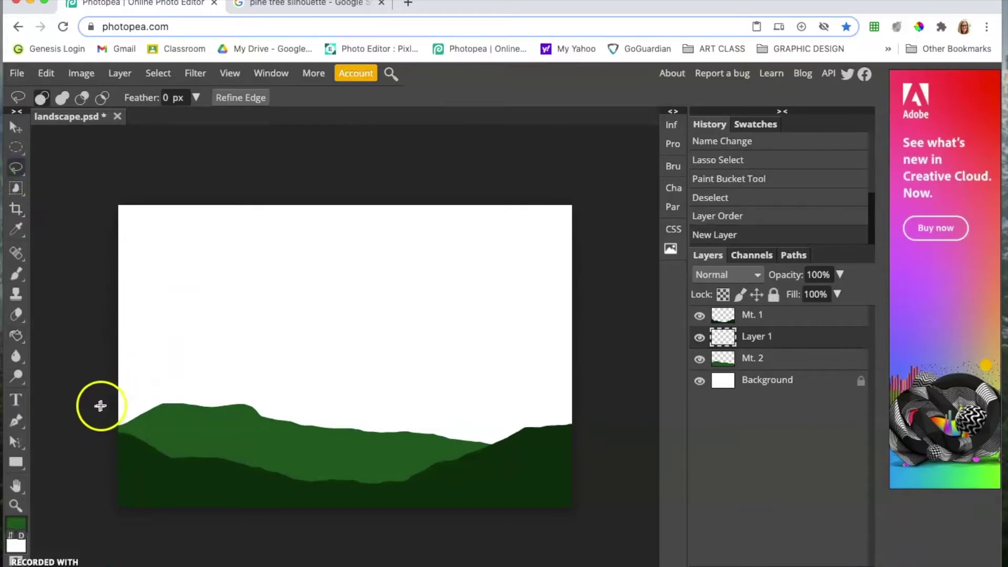
drag(103, 409, 137, 401)
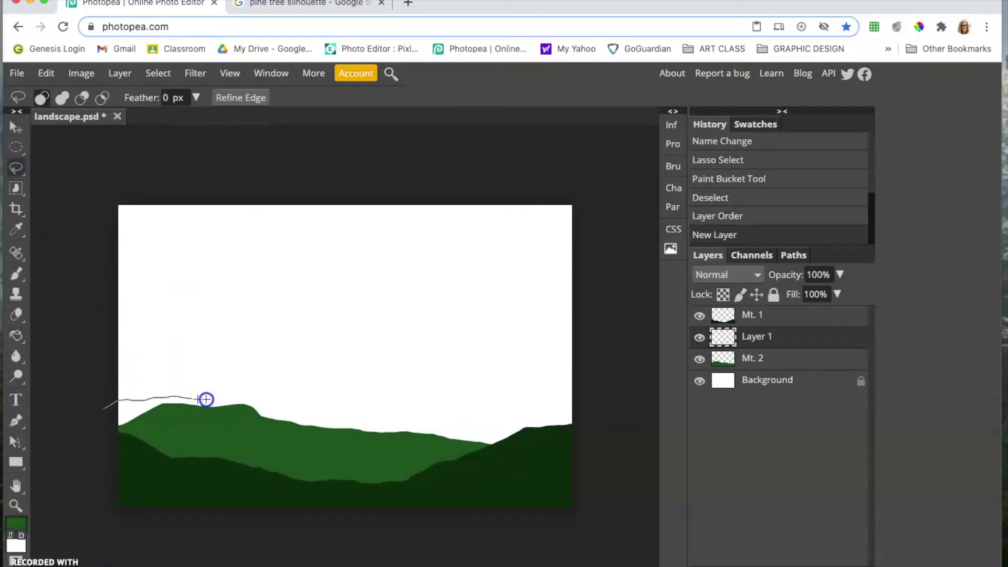
drag(403, 364, 502, 354)
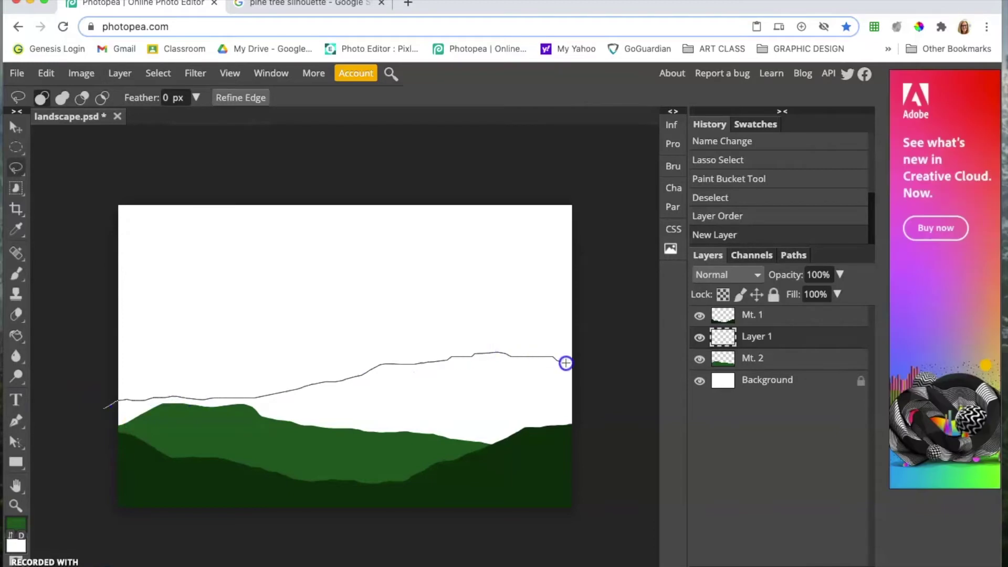
drag(449, 556, 84, 521)
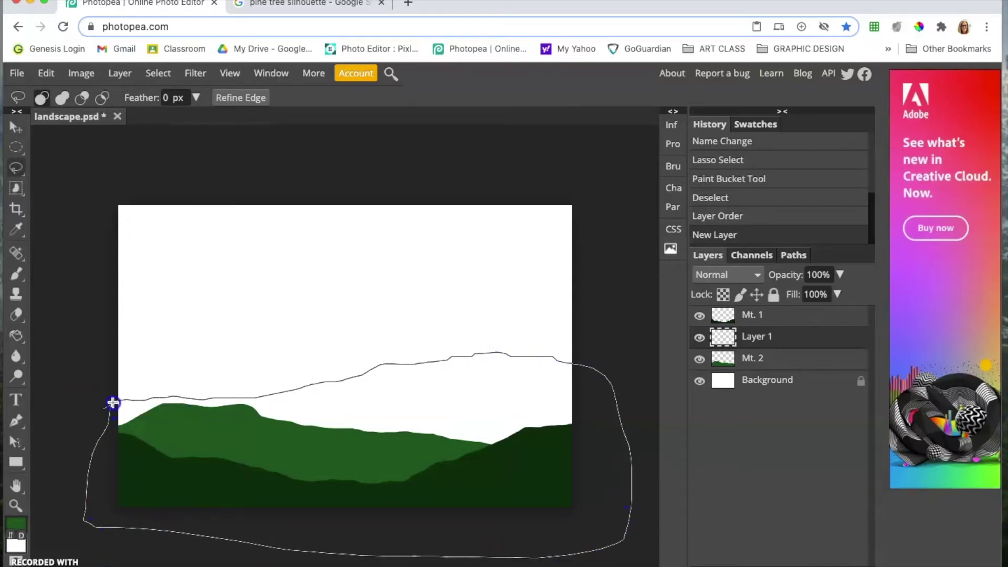
drag(113, 403, 109, 405)
Step: Rename the layer 'Mt 3' and paint-bucket fill the ridge with a lighter green
double_click(752, 338)
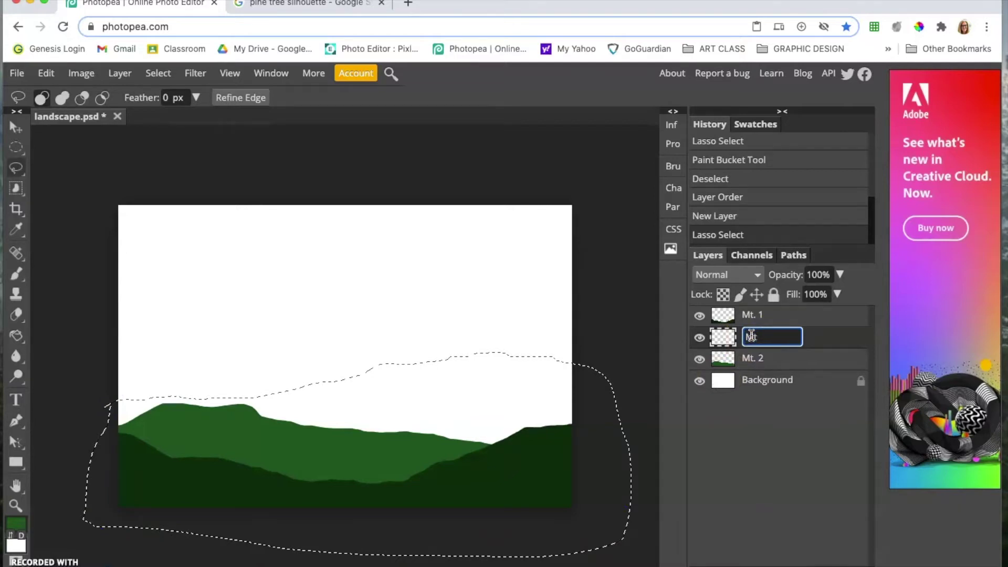
text(Mt 3)
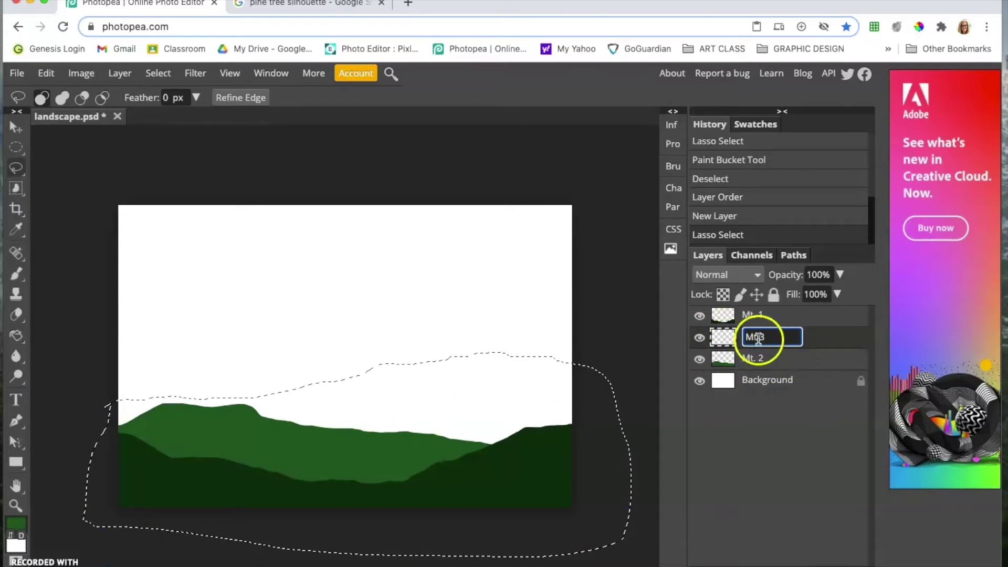
click(16, 527)
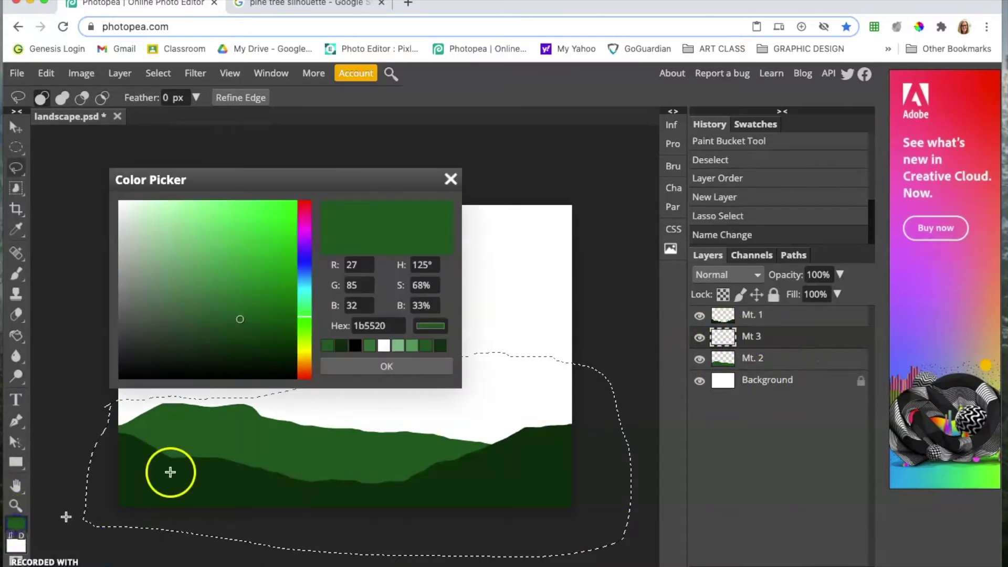
click(211, 296)
click(360, 367)
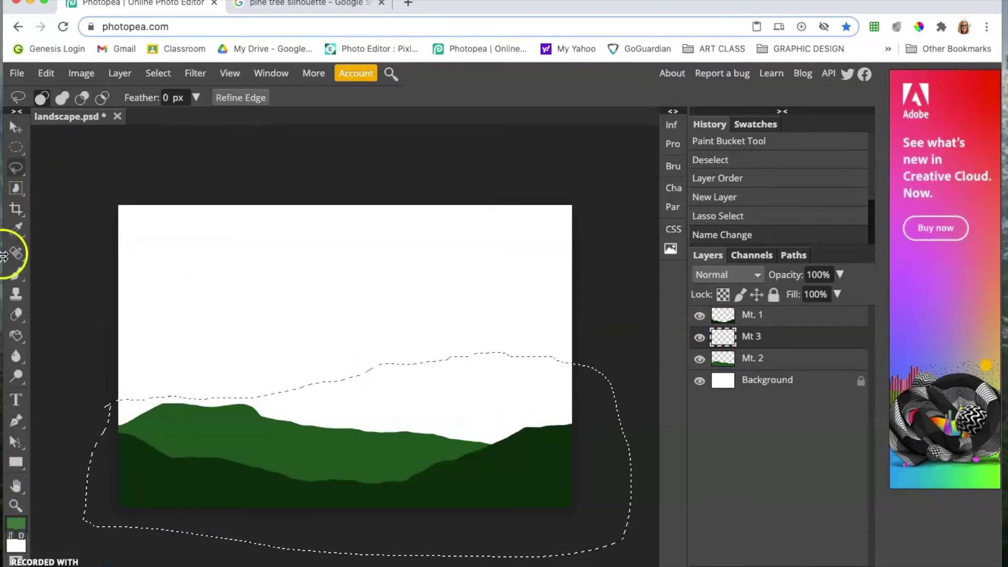
click(16, 336)
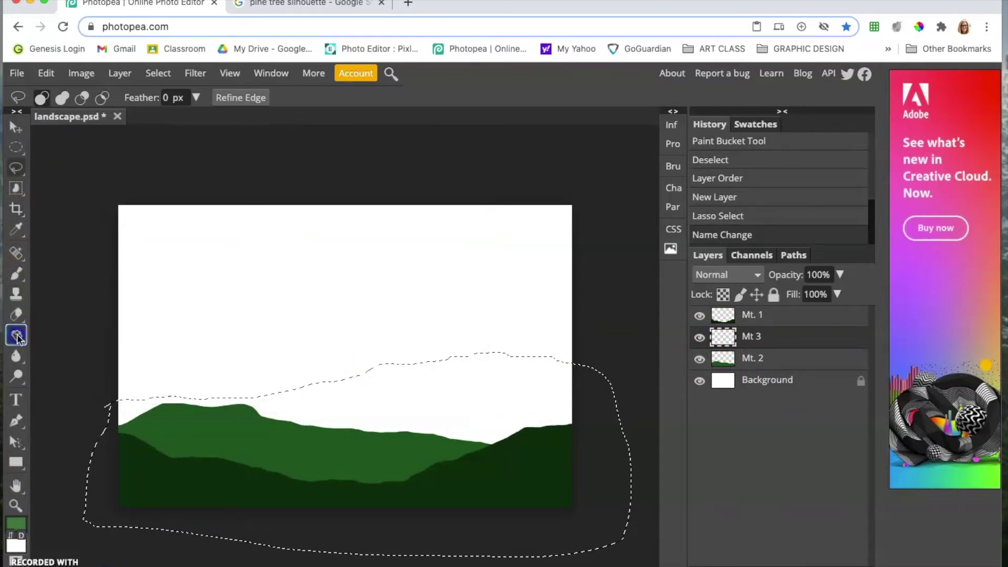
click(447, 391)
Step: Move Mt 3 below Mt. 2, deselect, and add a new empty layer
drag(734, 337, 756, 367)
key(ctrl+d)
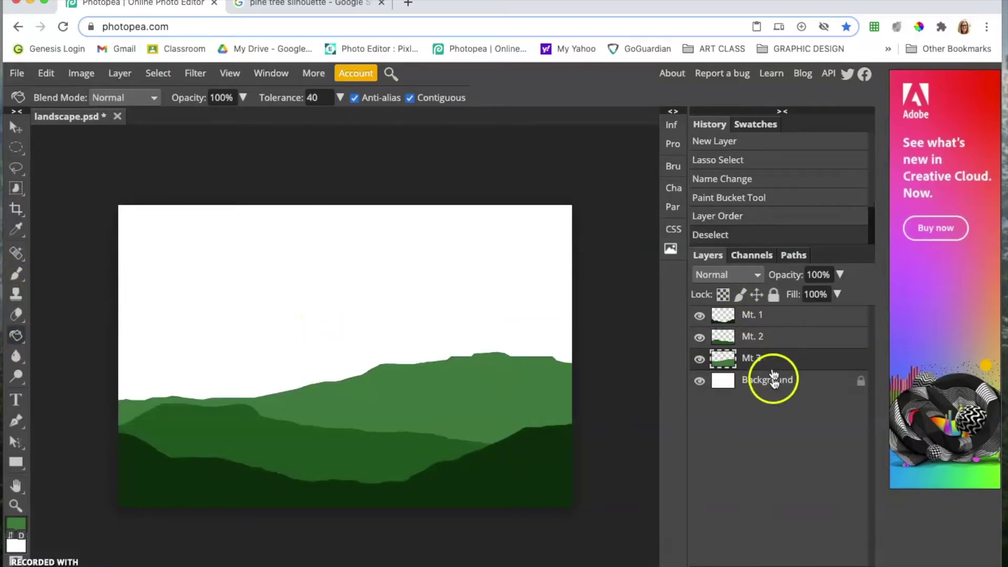
key(ctrl+shift+n)
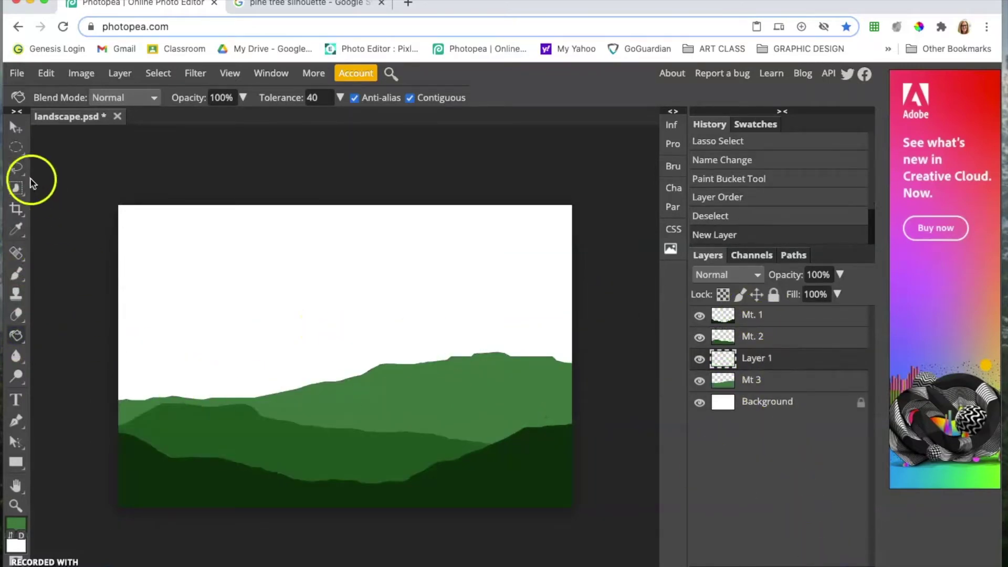
Step: Lasso the fourth ridge outline along the skyline
click(15, 168)
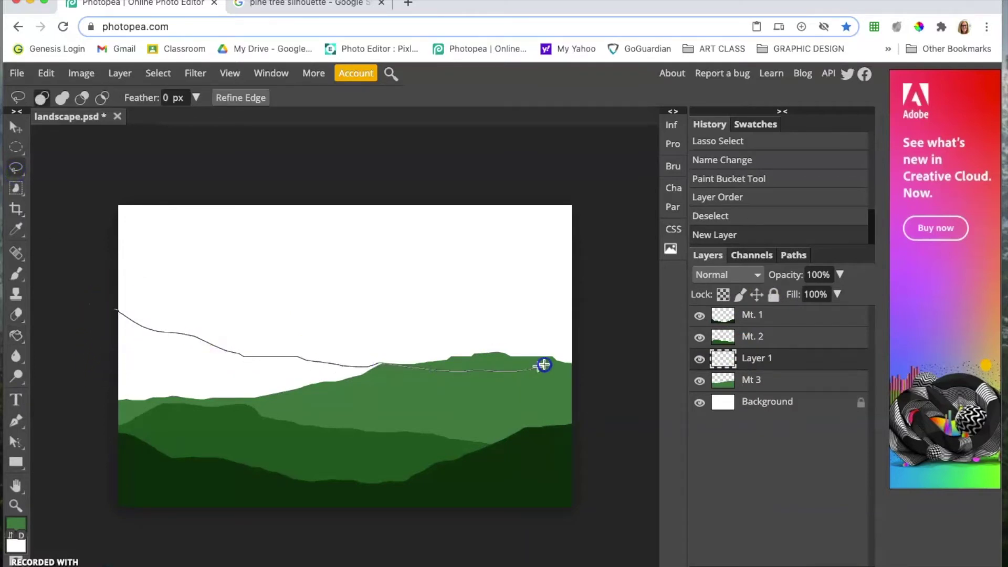
drag(618, 336, 613, 335)
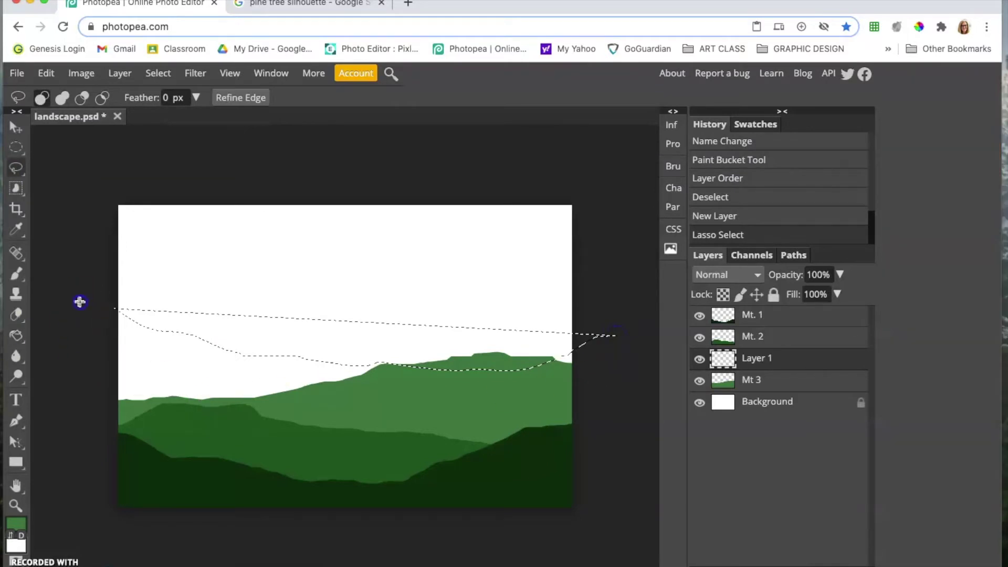
drag(200, 327, 299, 346)
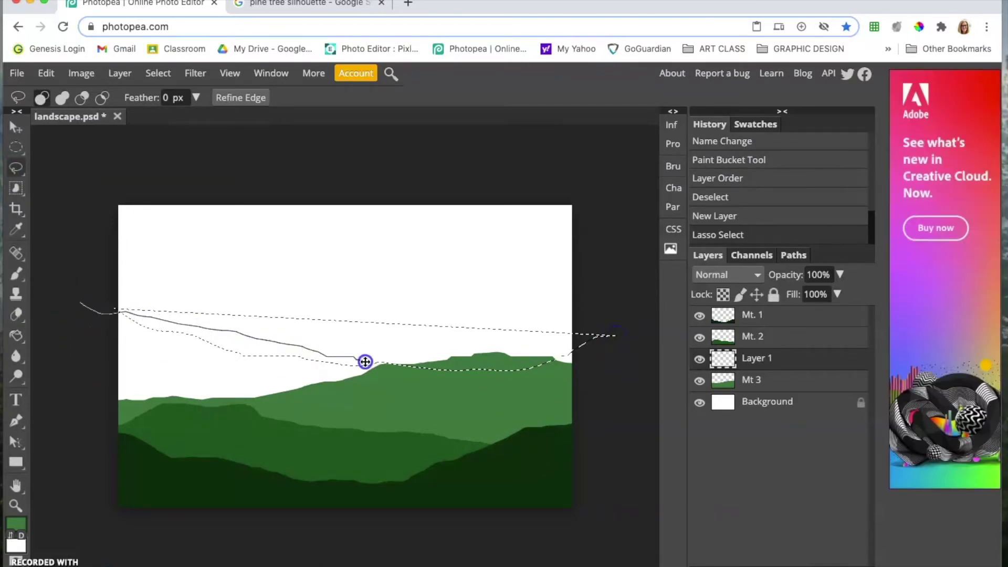
mouse_move(614, 321)
mouse_down()
mouse_move(619, 514)
mouse_move(483, 557)
mouse_move(212, 544)
mouse_move(61, 517)
mouse_move(71, 284)
mouse_up()
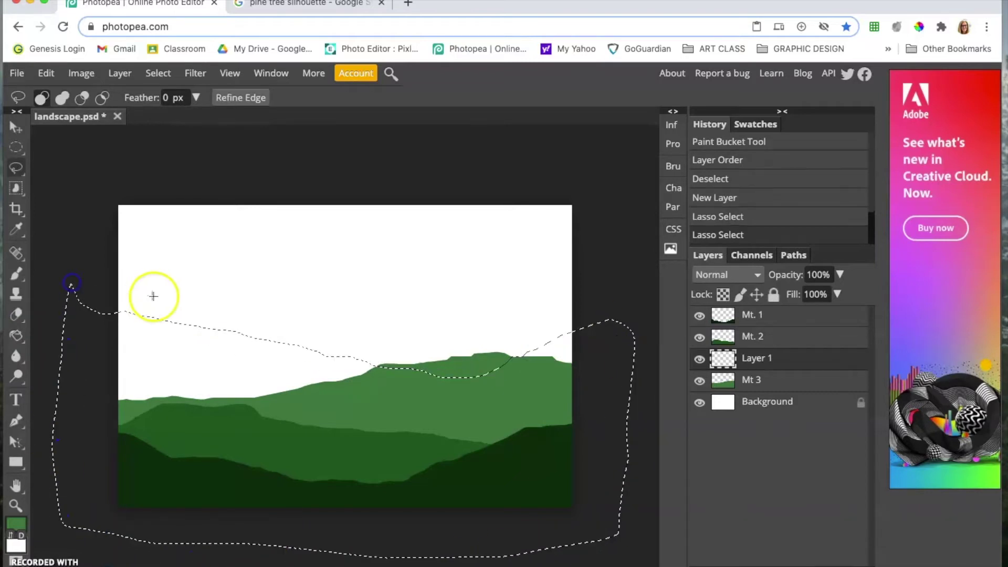
Step: Pick an even lighter green, rename the layer 'Mt. 4', and place it beneath Mt 3
click(16, 523)
click(186, 273)
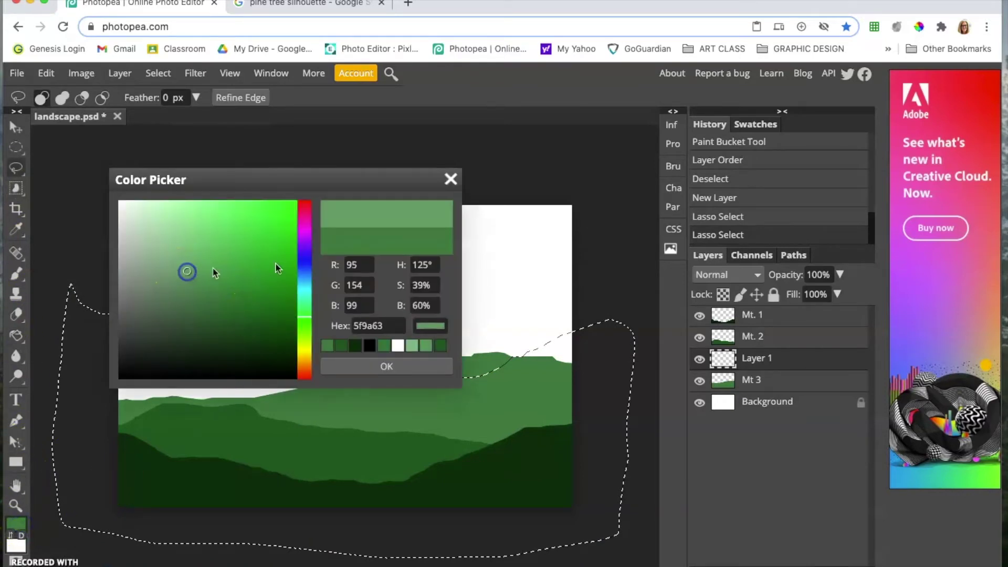
click(403, 362)
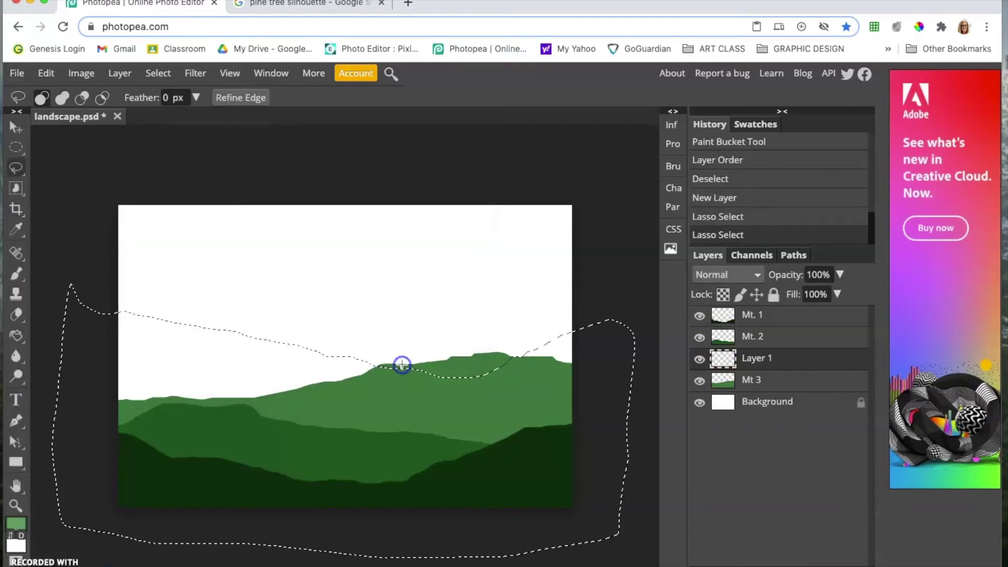
double_click(767, 357)
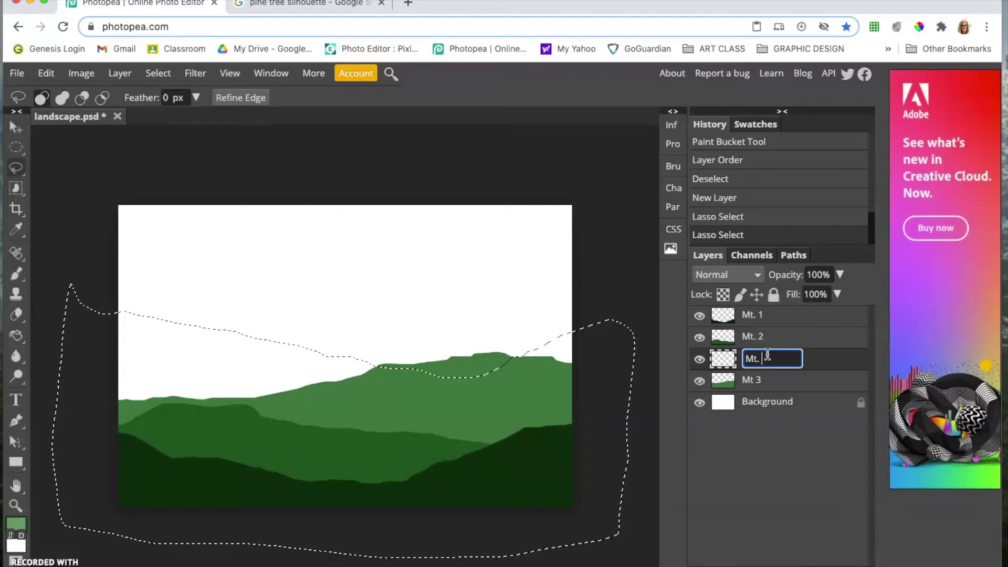
drag(828, 356, 828, 383)
drag(776, 356, 770, 399)
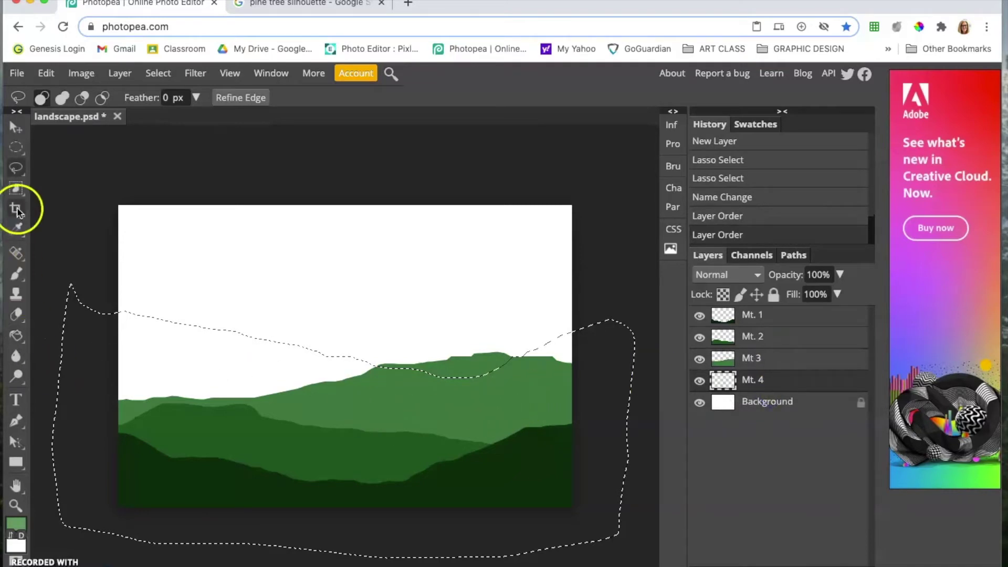
Step: Paint-bucket fill the Mt. 4 ridge with the pale green and deselect
click(18, 337)
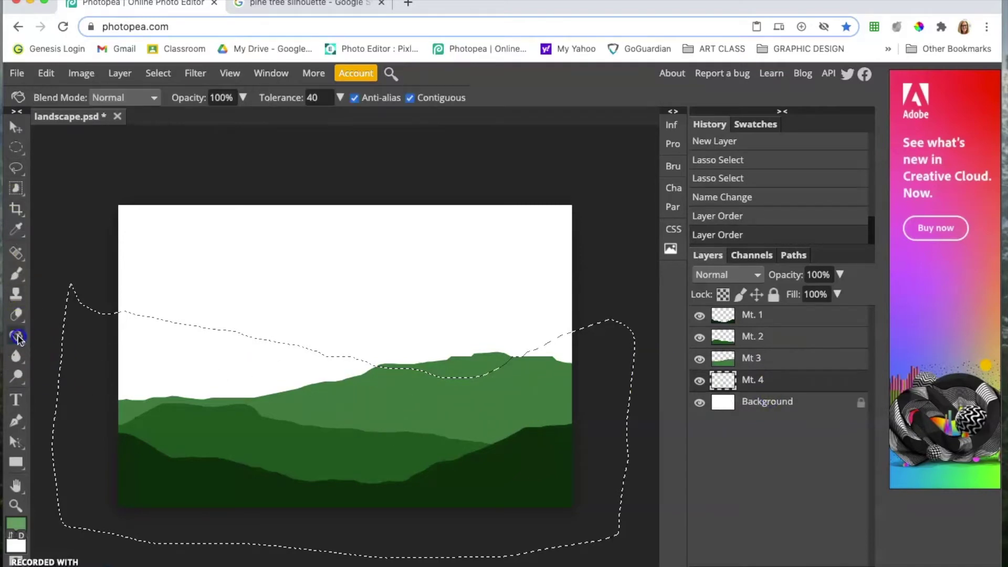
click(172, 346)
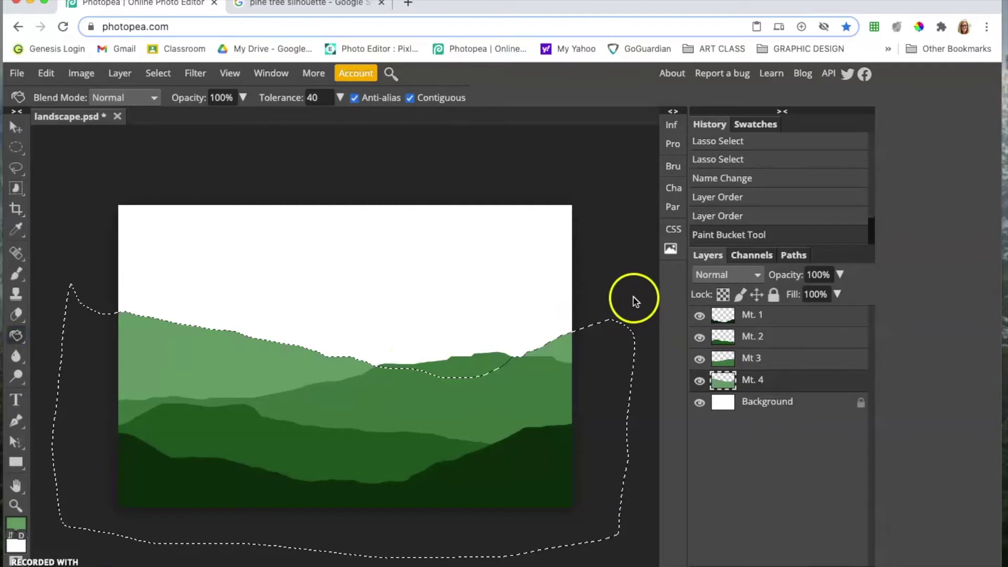
key(ctrl+d)
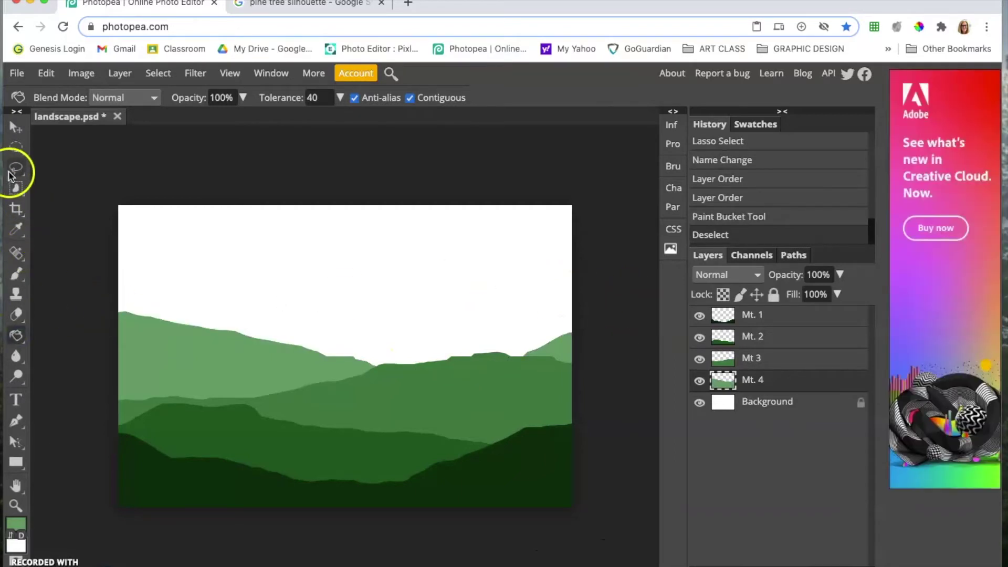
Step: Lasso the farthest ridge and add a new layer renamed 'Mt. 5'
click(11, 171)
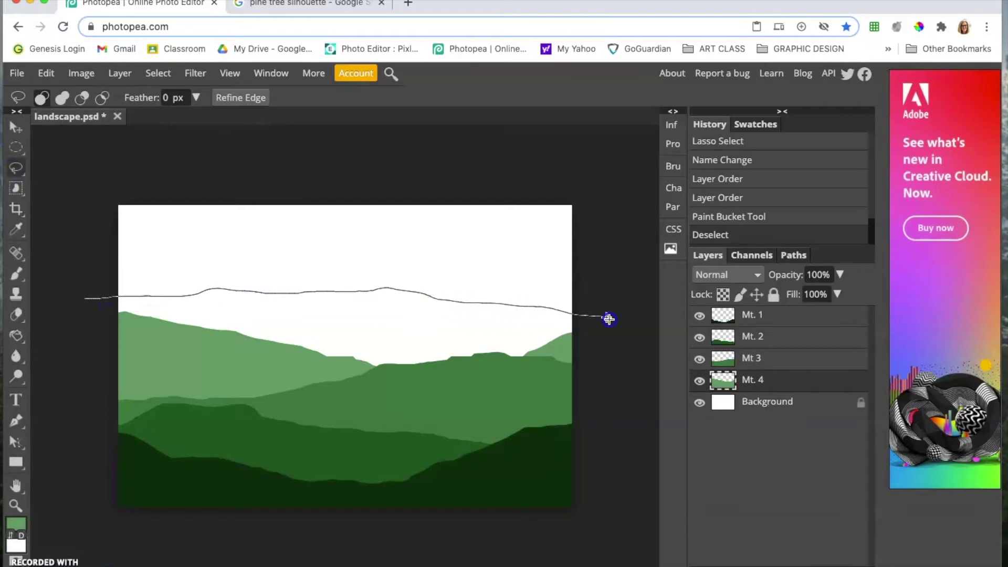
mouse_move(588, 562)
mouse_down()
mouse_move(108, 552)
mouse_move(76, 288)
mouse_move(92, 290)
mouse_up()
click(852, 565)
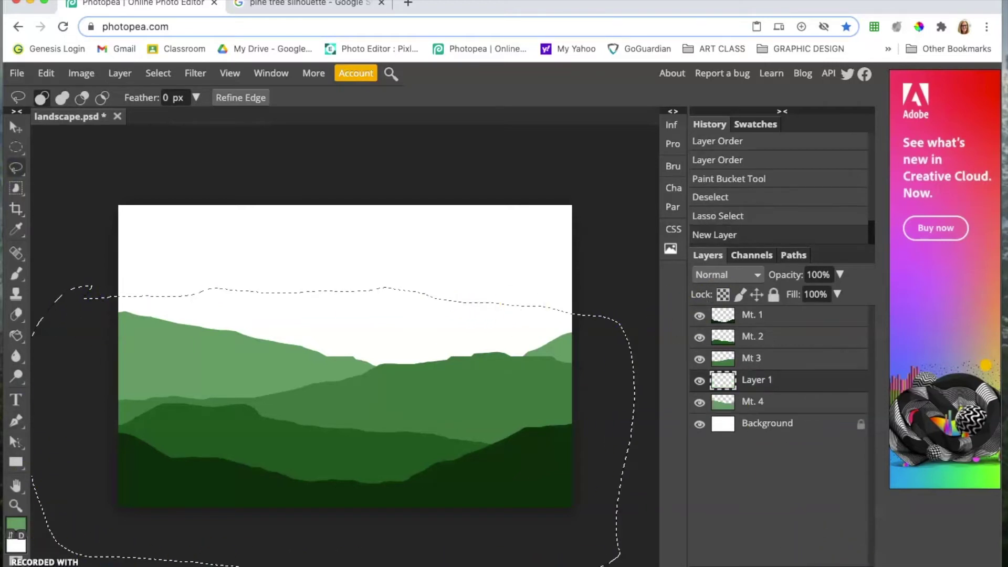
double_click(756, 380)
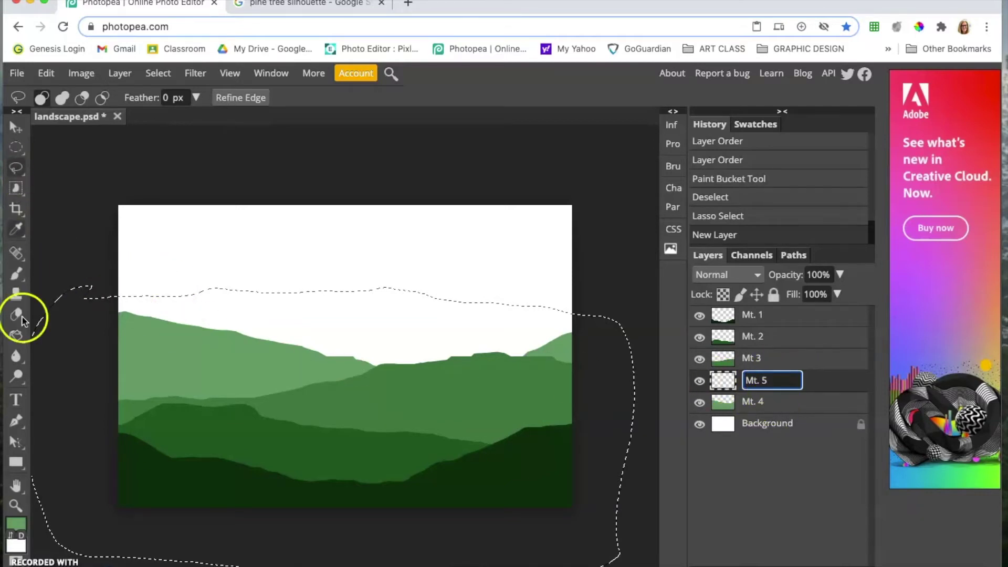
Step: Fill the ridge with pale green 84bc88, deselect, and move Mt. 5 below Mt. 4
click(15, 525)
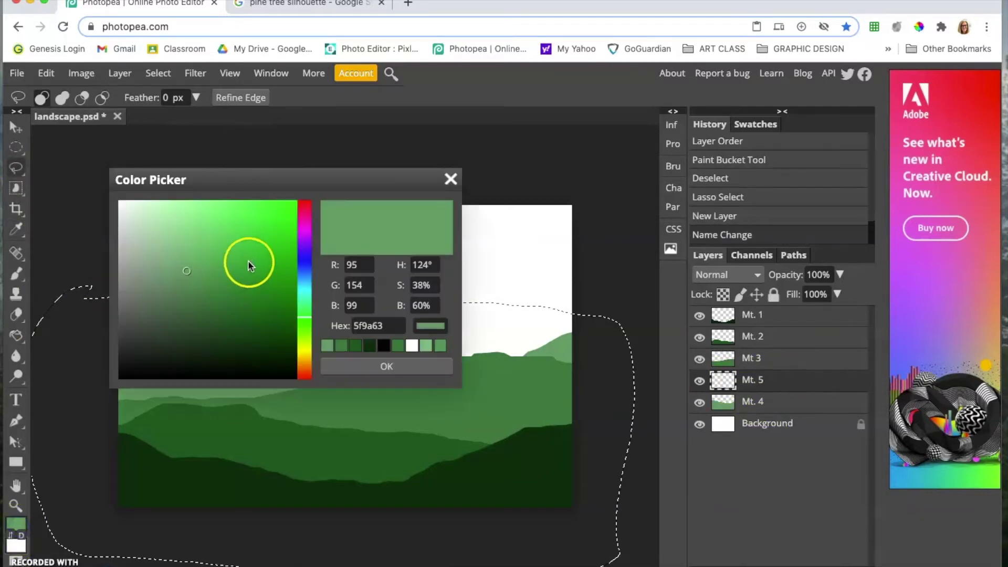
click(170, 247)
click(411, 366)
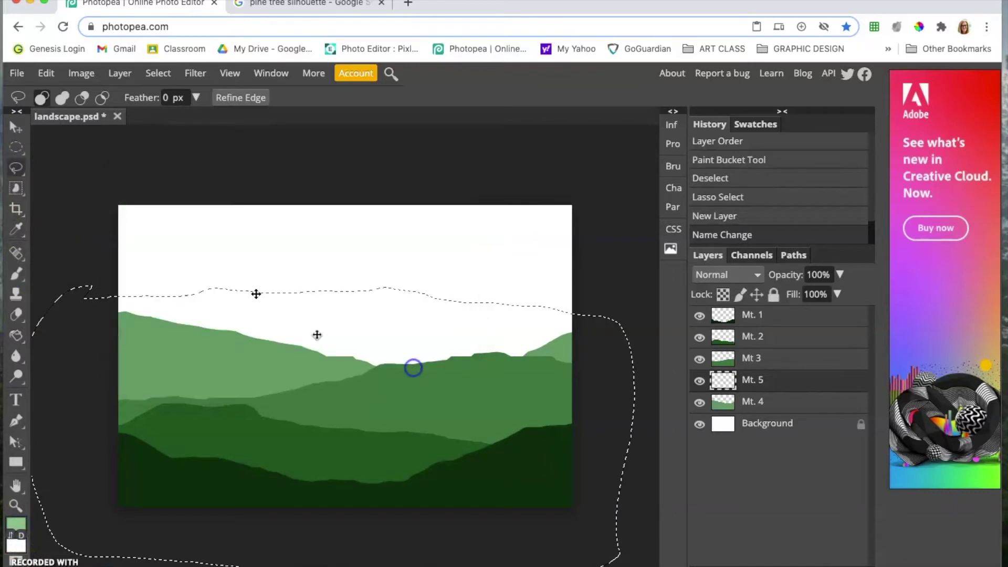
click(16, 335)
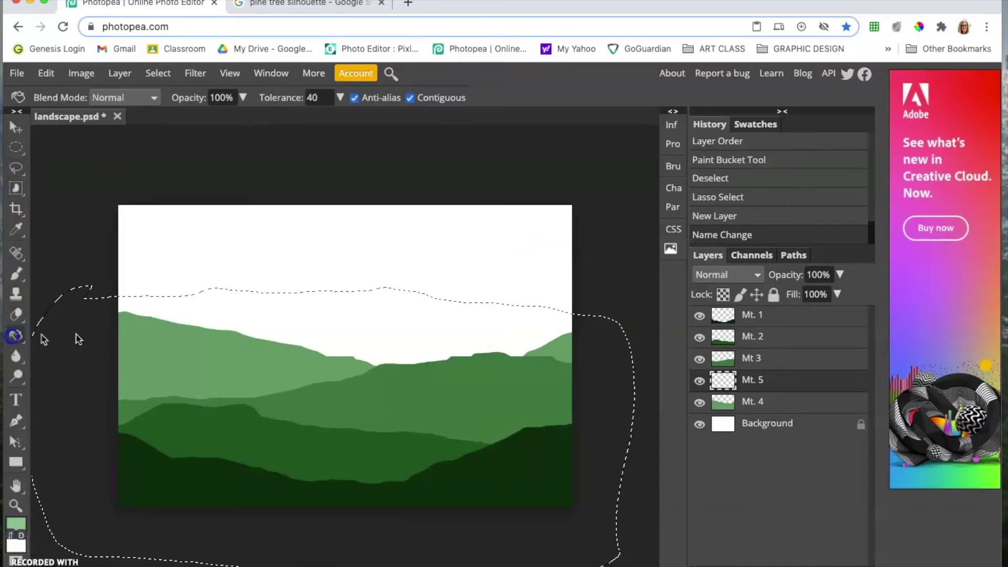
click(307, 316)
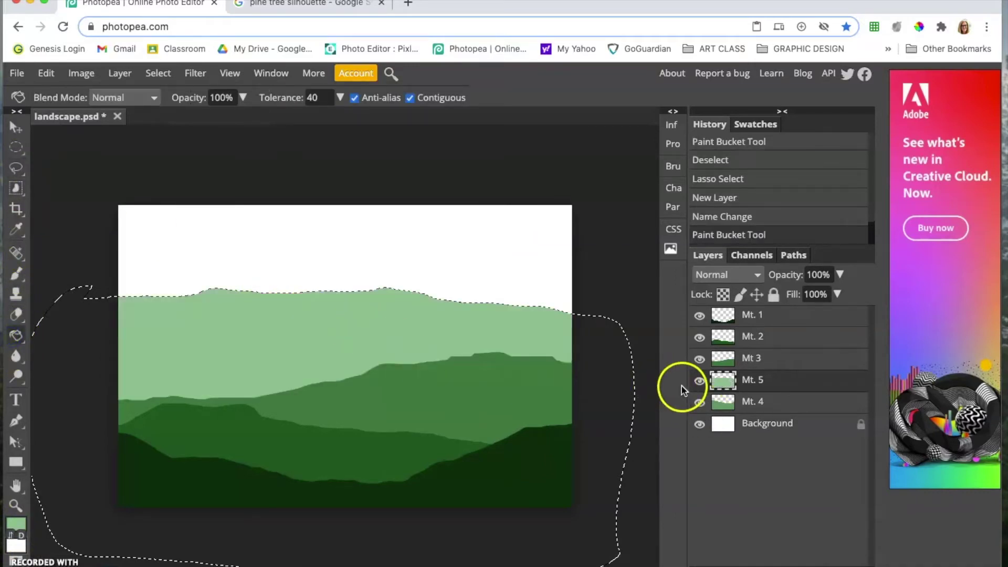
key(ctrl+d)
drag(810, 382, 810, 412)
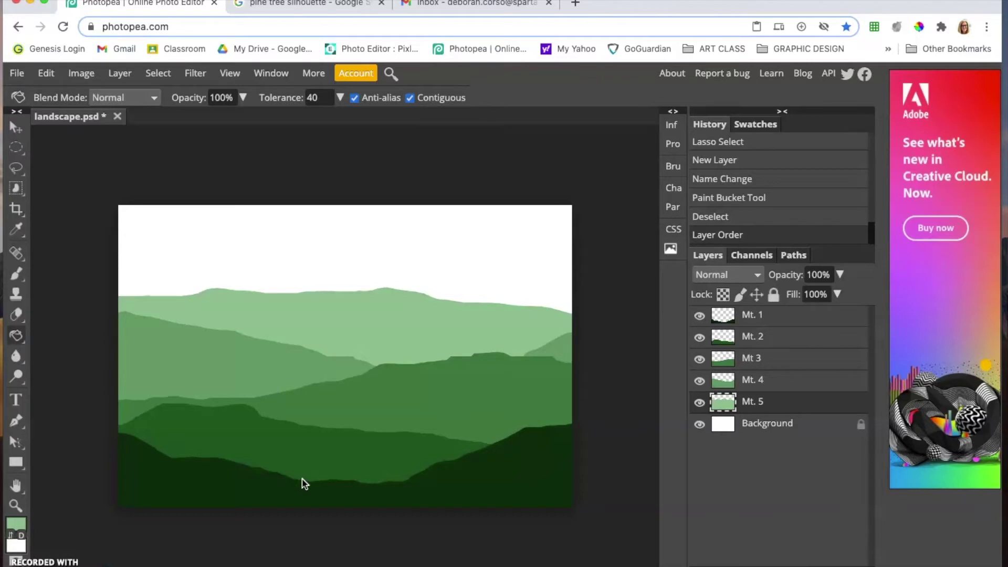
click(420, 429)
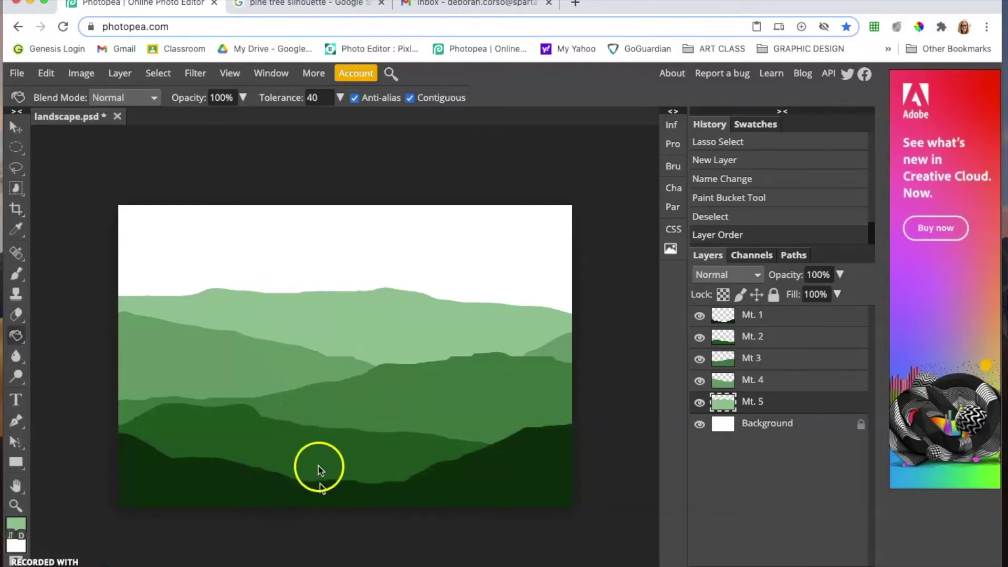
Step: Rename the Background layer to 'Sky'
click(774, 428)
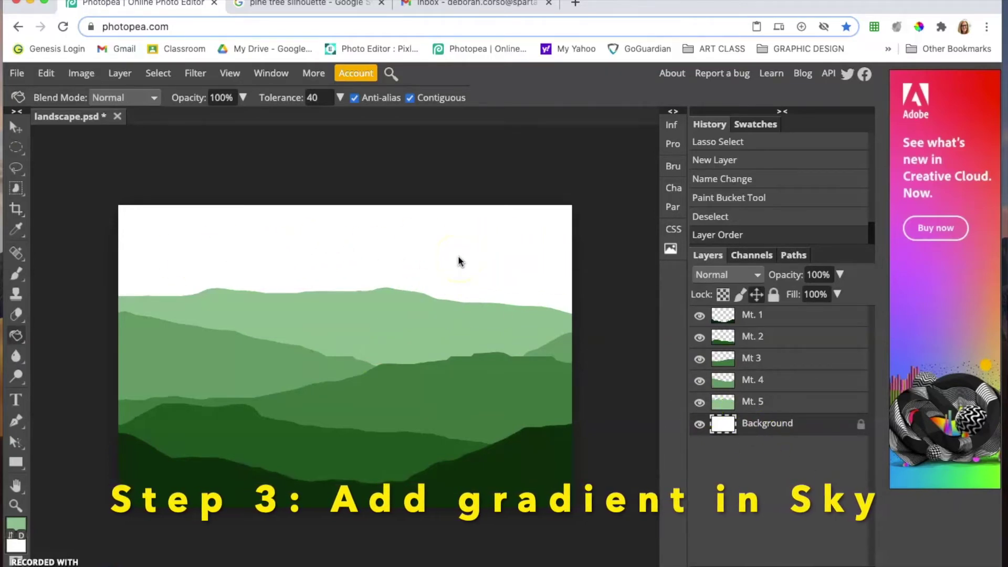
double_click(764, 425)
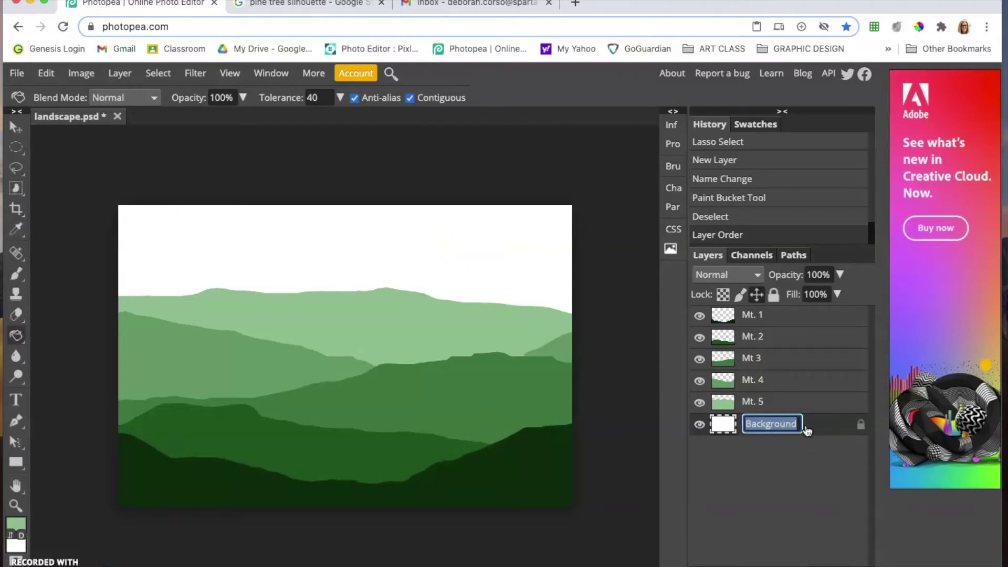
click(709, 498)
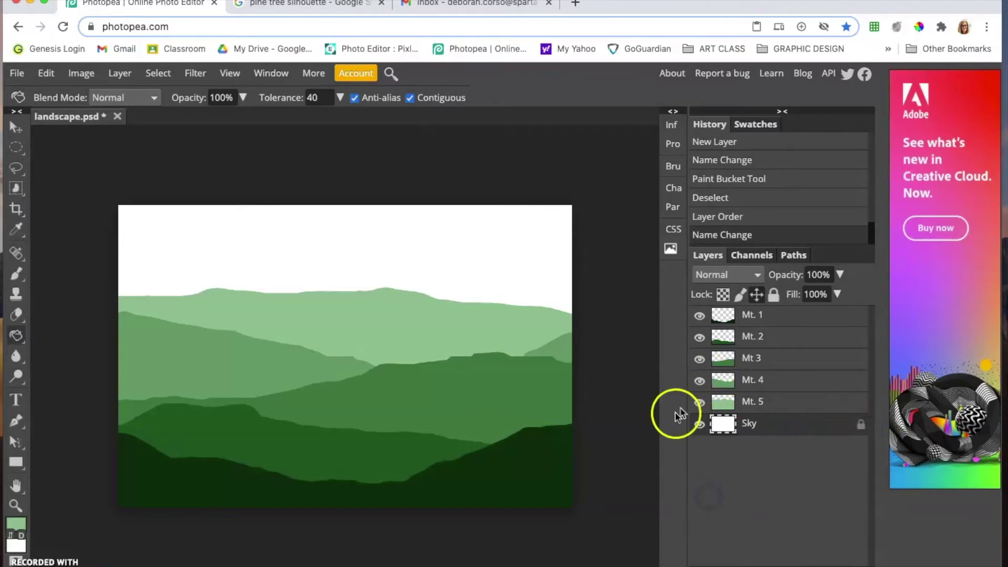
Step: With the Gradient tool, set the gradient's start colour stop to sky blue 00b9ff
click(17, 339)
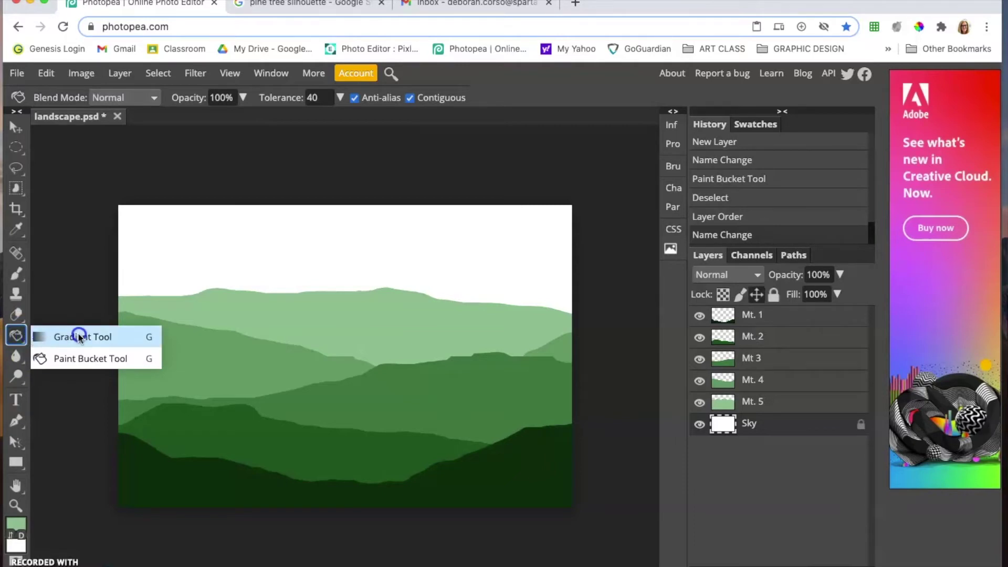
click(98, 335)
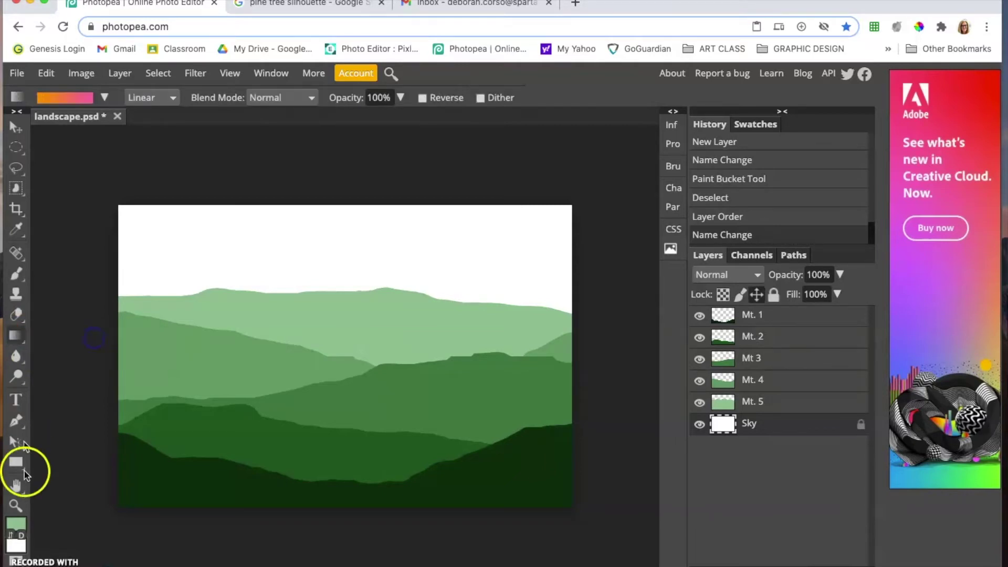
click(63, 99)
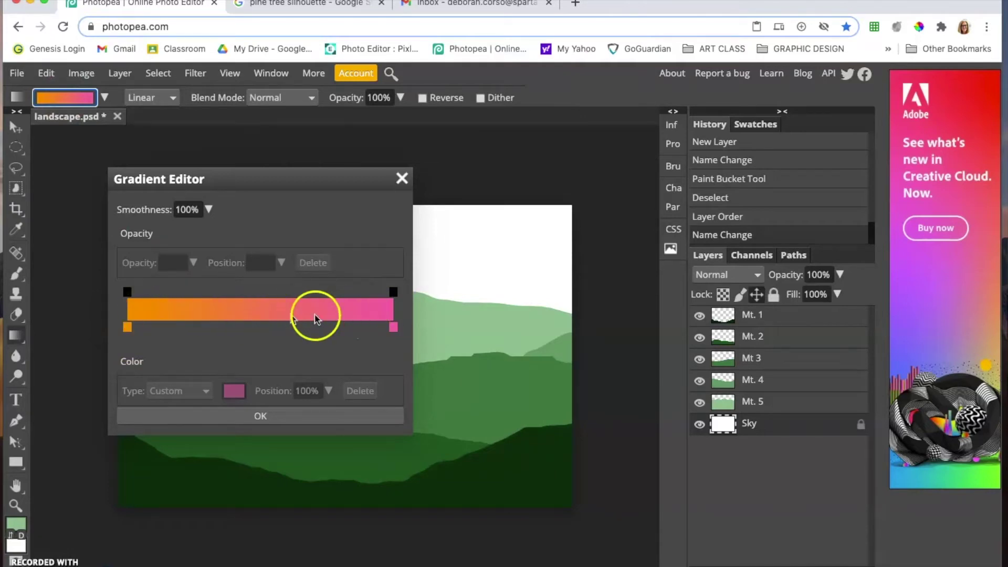
click(128, 328)
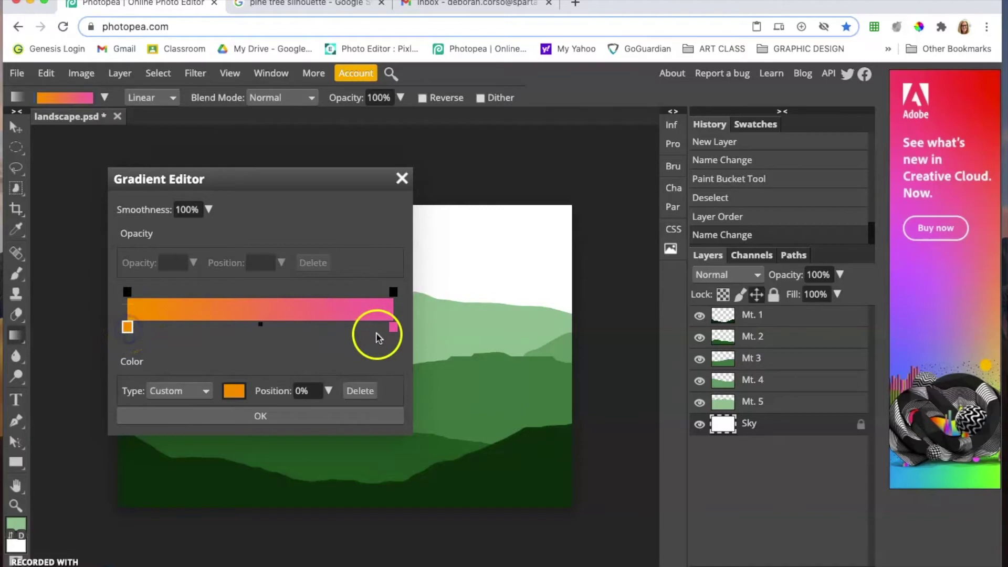
click(394, 328)
click(127, 328)
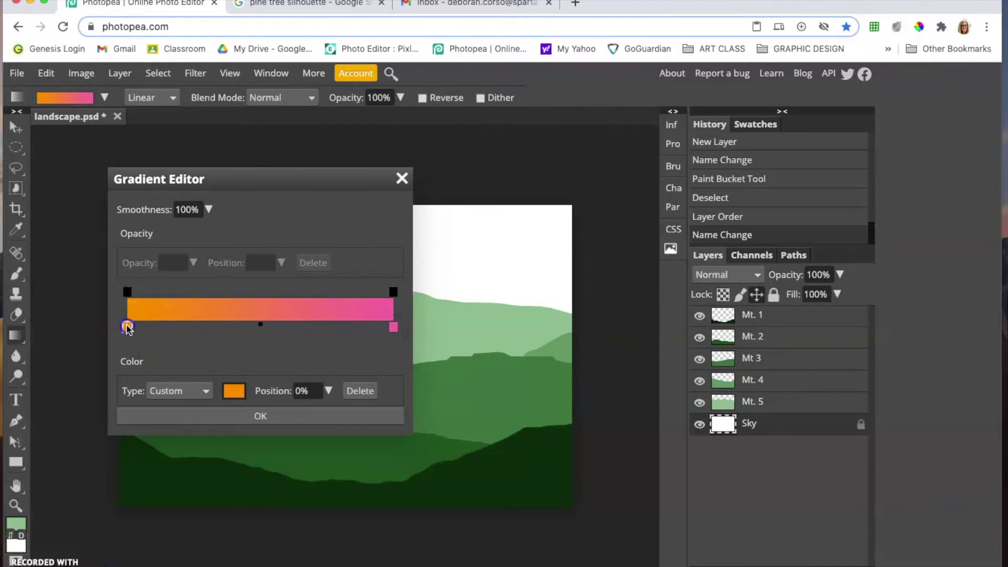
double_click(128, 327)
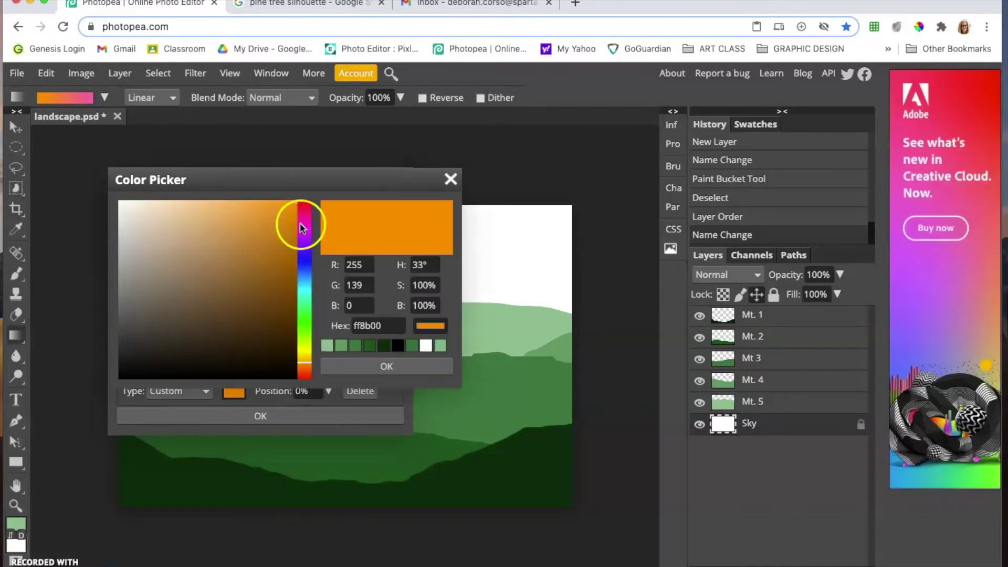
click(300, 344)
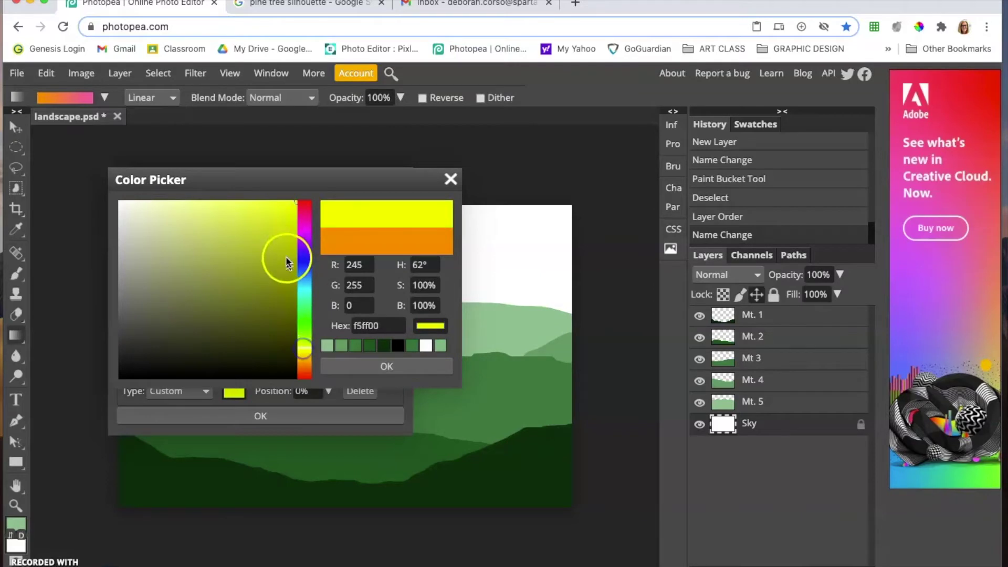
drag(301, 354, 307, 281)
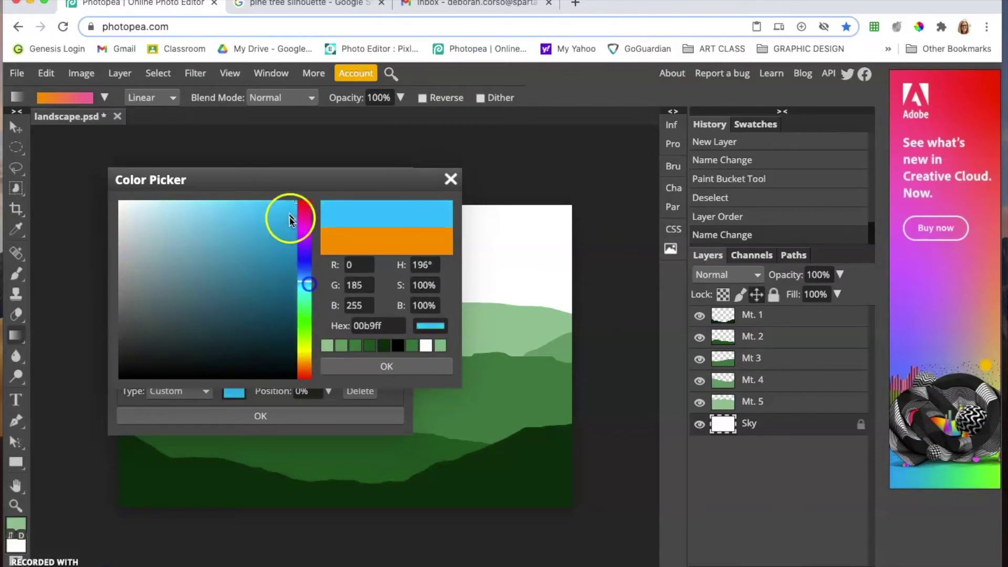
click(318, 192)
click(379, 367)
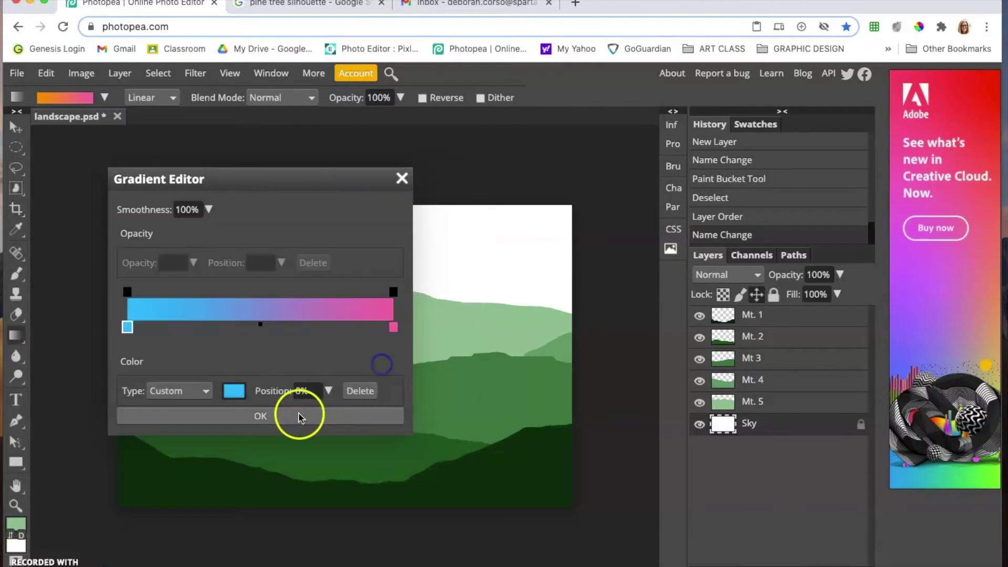
Step: Set the gradient's end stop to a bright purple and move the blue start stop to 2%
click(394, 329)
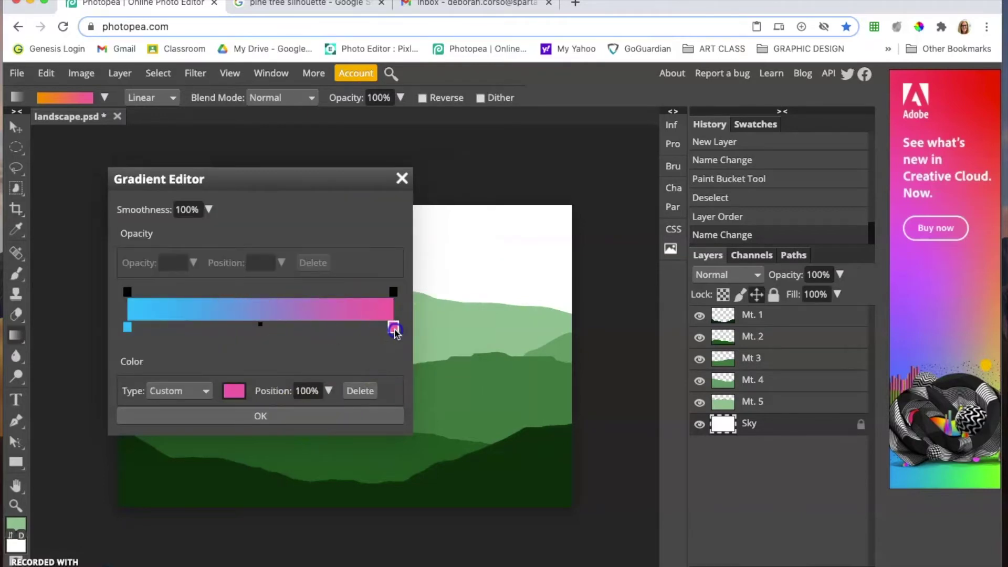
double_click(394, 328)
drag(306, 265, 308, 254)
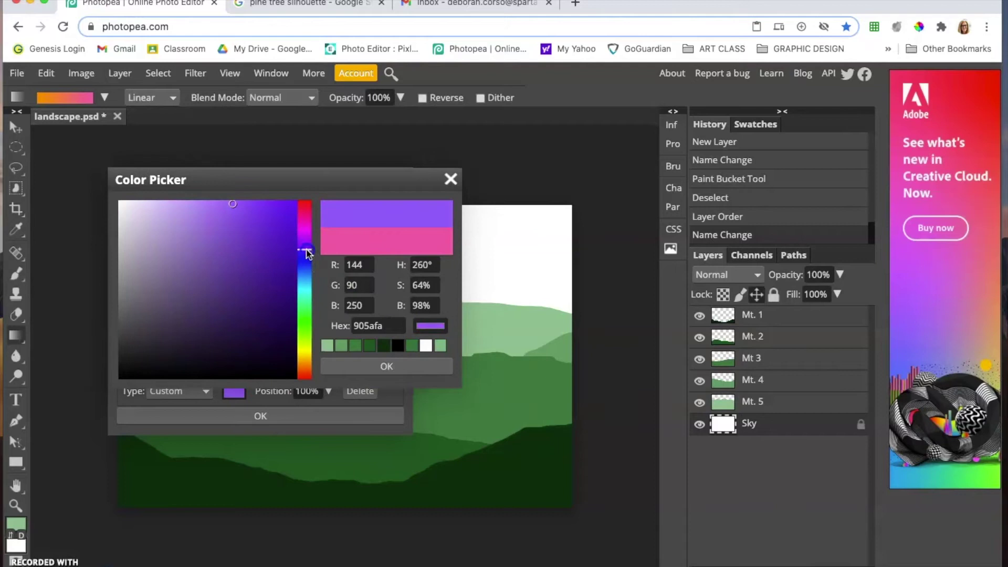
drag(297, 204, 297, 200)
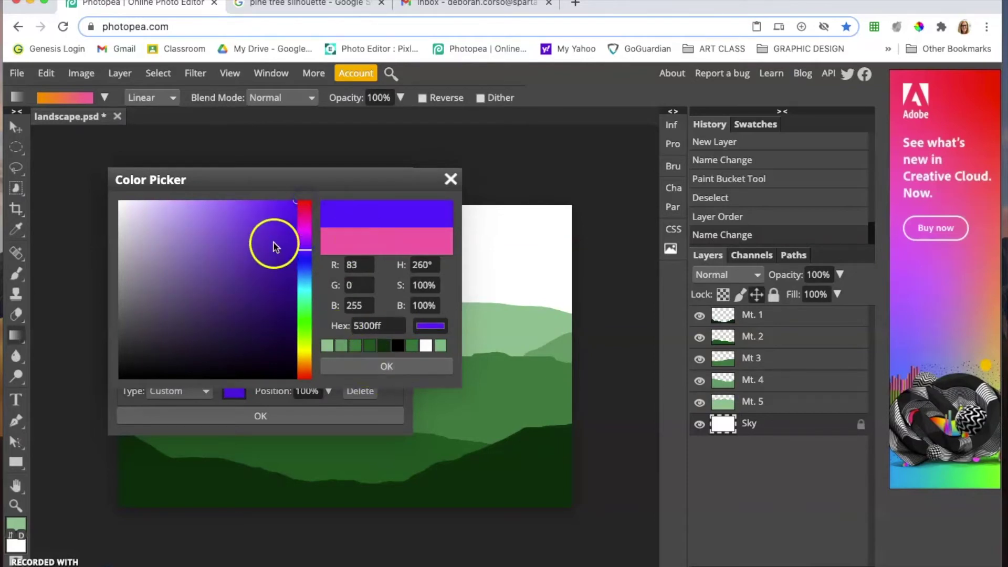
drag(303, 258, 303, 245)
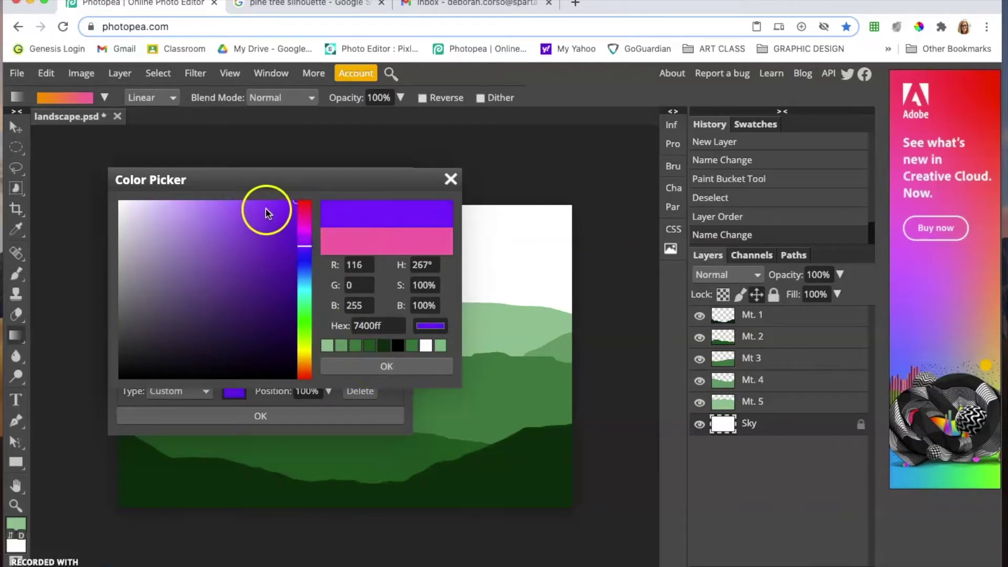
click(267, 213)
click(371, 367)
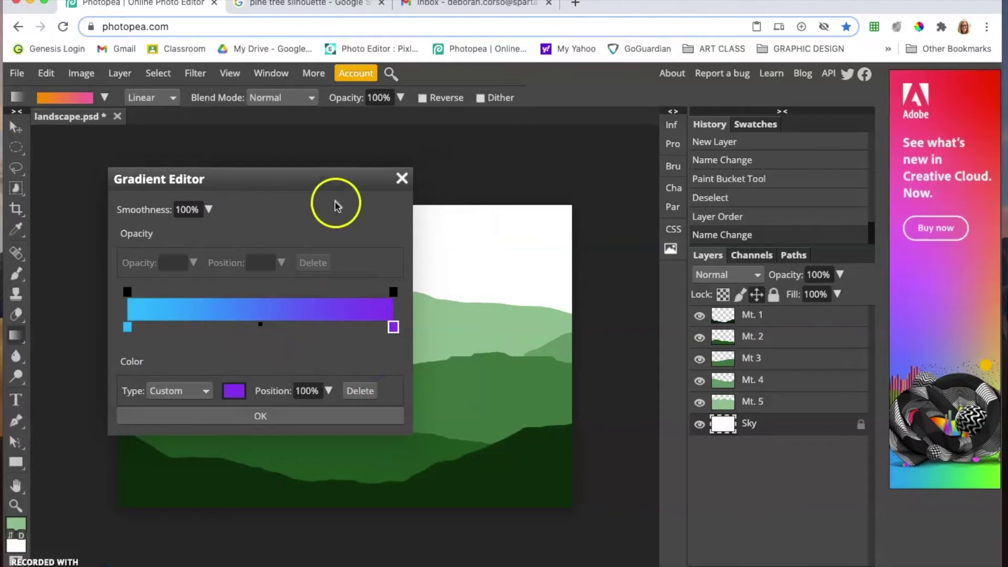
drag(131, 333, 135, 336)
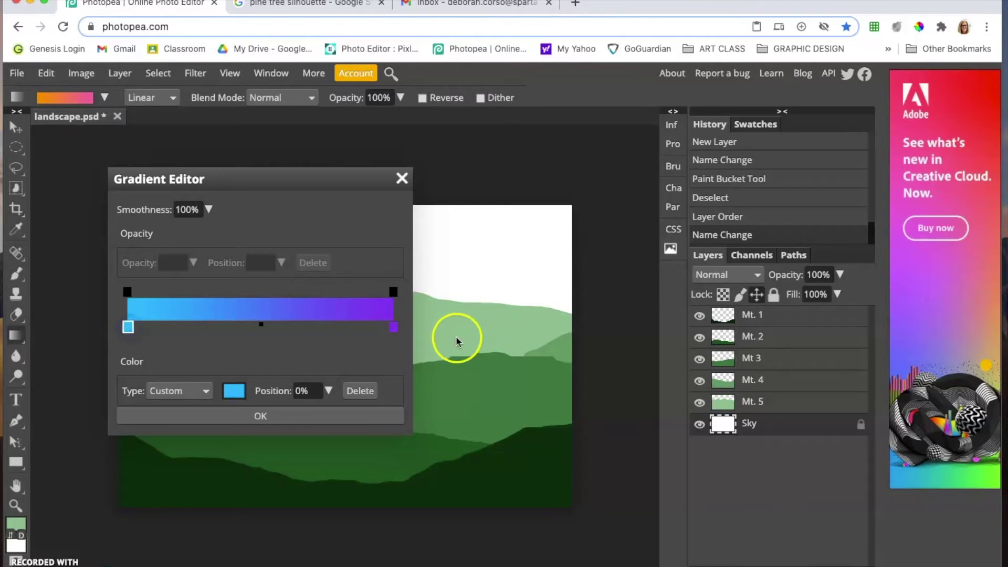
Step: Change the end stop colour to pink f9519b and accept the blue-to-pink gradient
double_click(393, 327)
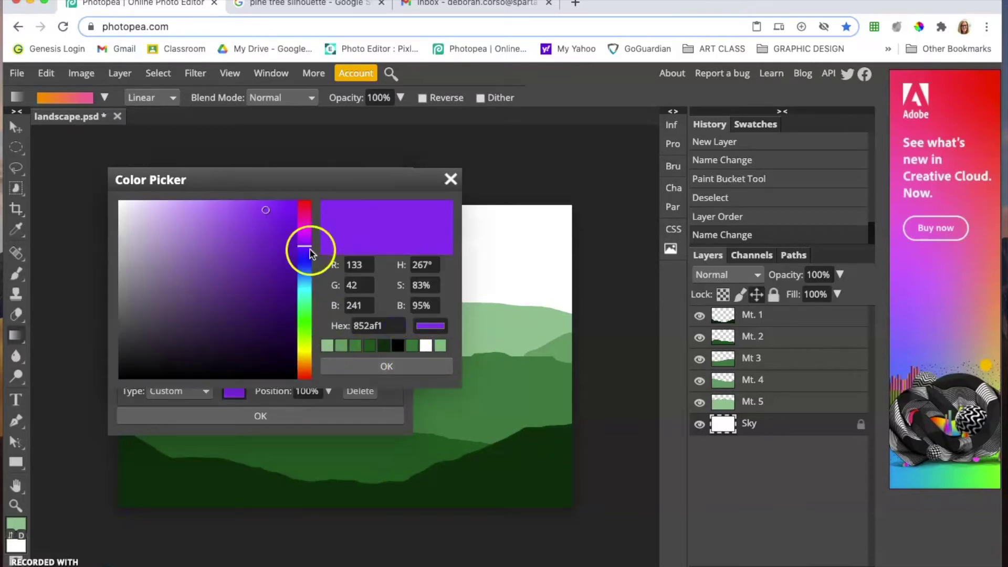
click(304, 233)
drag(306, 231, 306, 232)
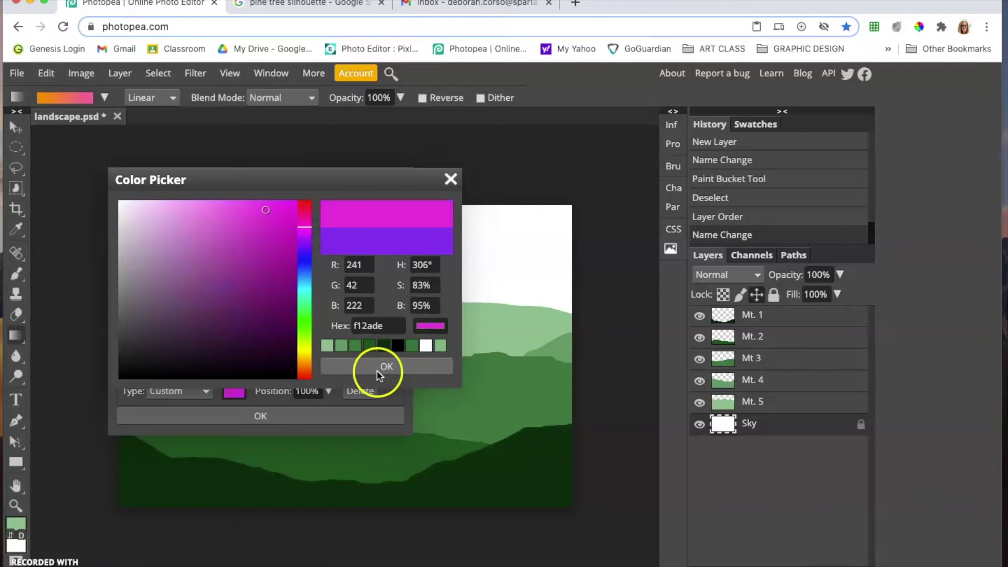
click(304, 240)
click(251, 204)
click(239, 204)
click(307, 228)
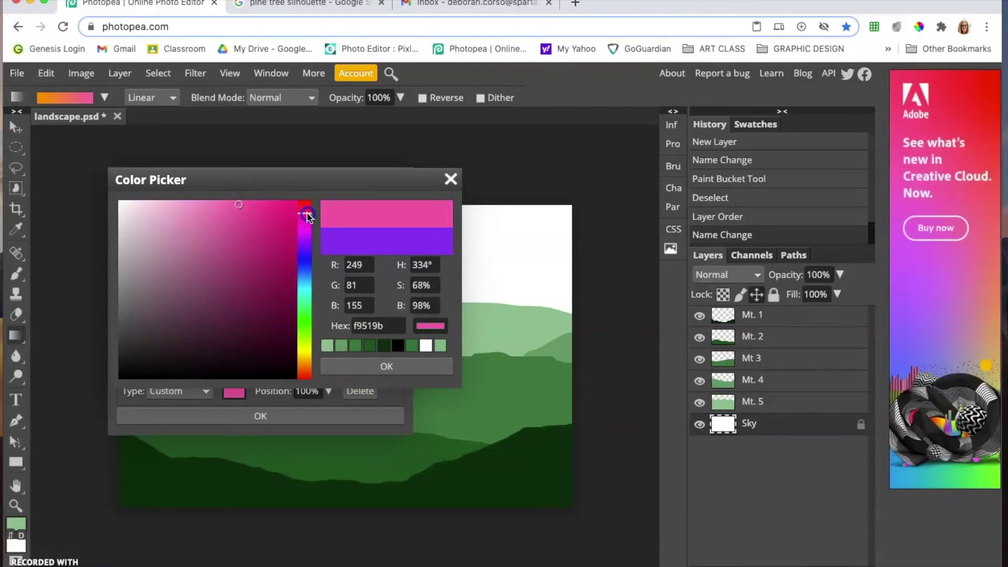
click(386, 366)
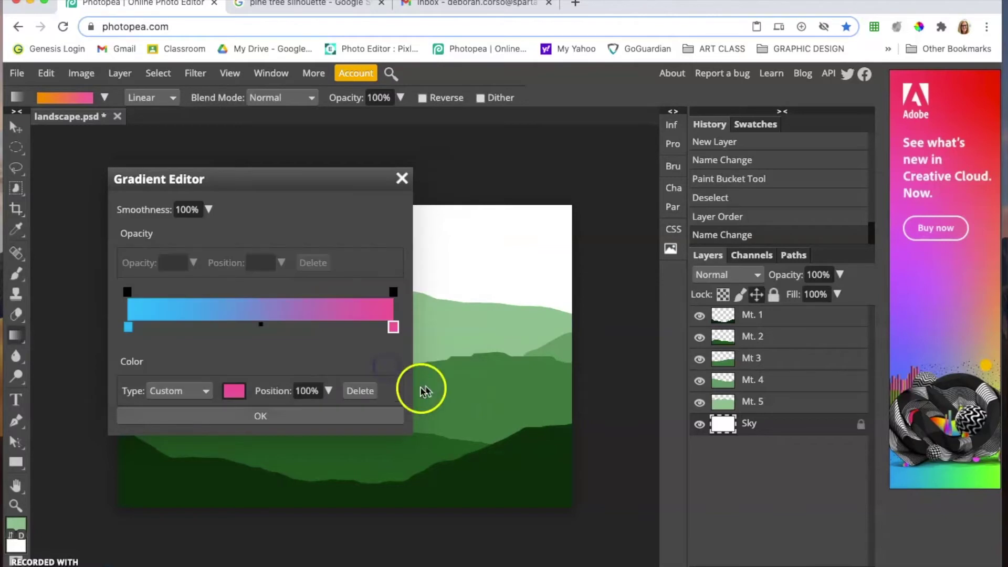
click(261, 416)
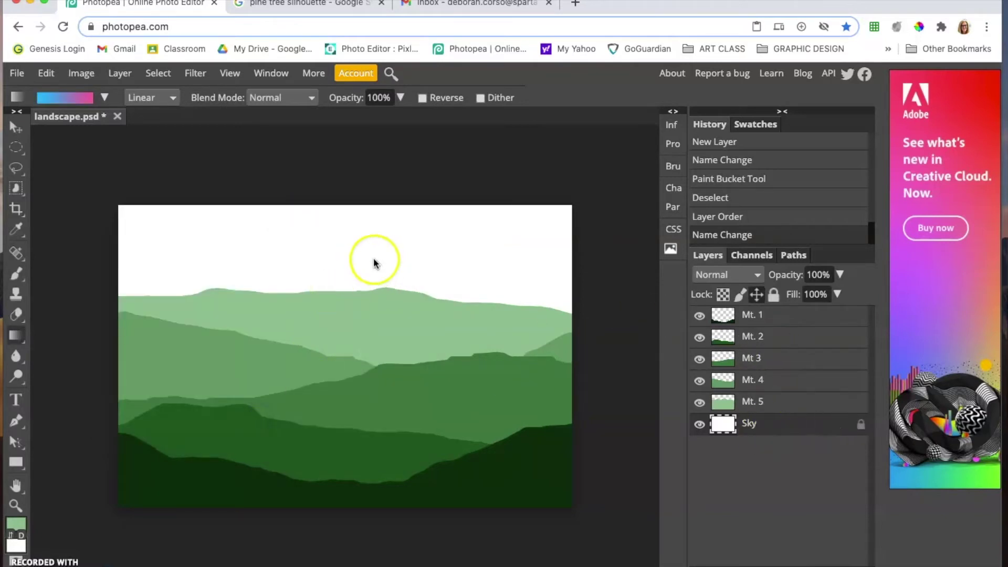
Step: Try diagonal, horizontal and vertical gradient drags across the Sky layer
drag(318, 318, 317, 318)
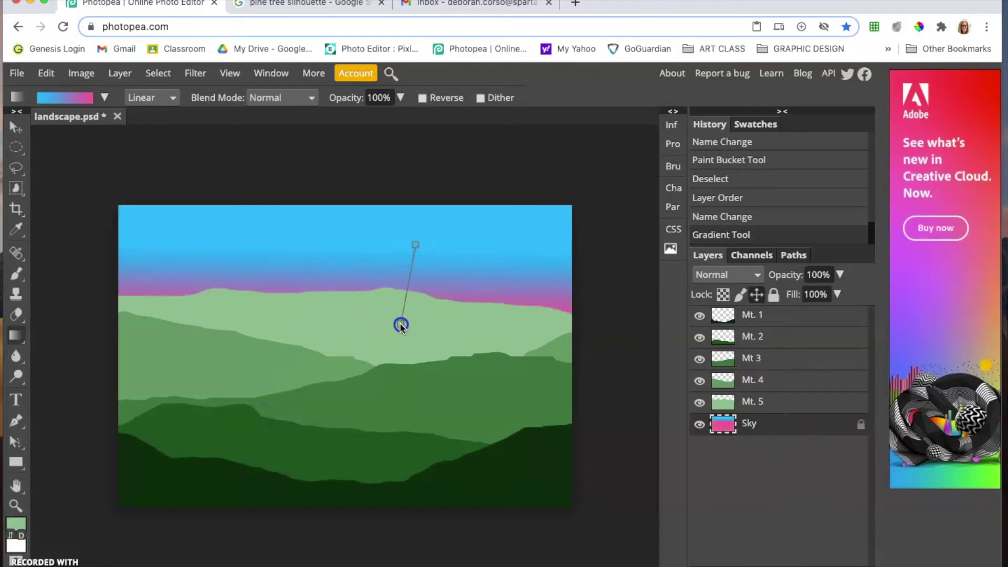
drag(400, 325, 400, 326)
drag(286, 294, 466, 250)
drag(531, 231, 367, 353)
drag(331, 220, 344, 301)
drag(372, 220, 367, 351)
drag(345, 316, 357, 212)
Step: Redraw the sky gradient cyan-blue at the top, fading to pink near the hills
drag(386, 156, 387, 156)
drag(365, 205, 351, 345)
drag(365, 189, 354, 294)
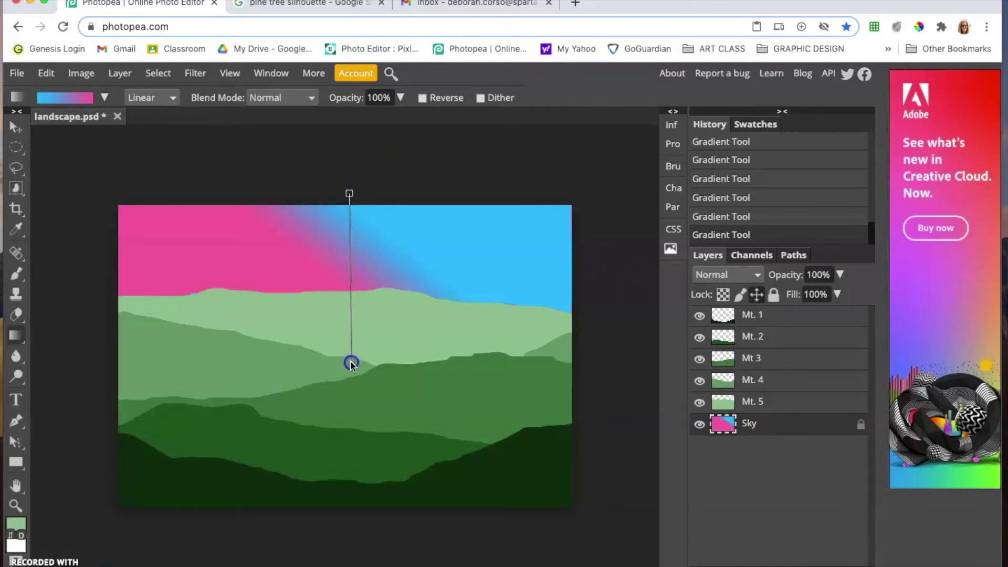
drag(352, 361, 349, 362)
drag(344, 198, 345, 198)
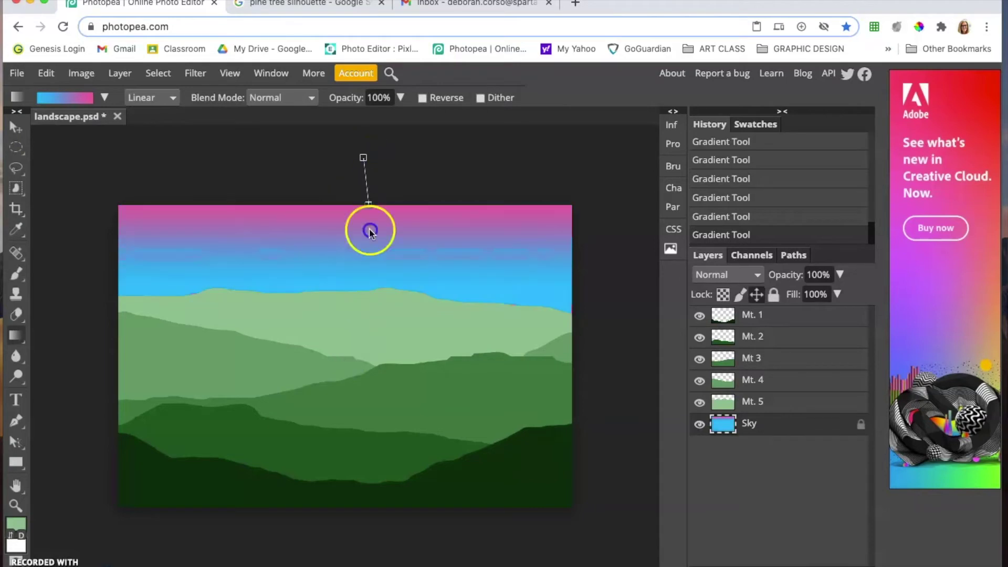
drag(360, 163, 350, 317)
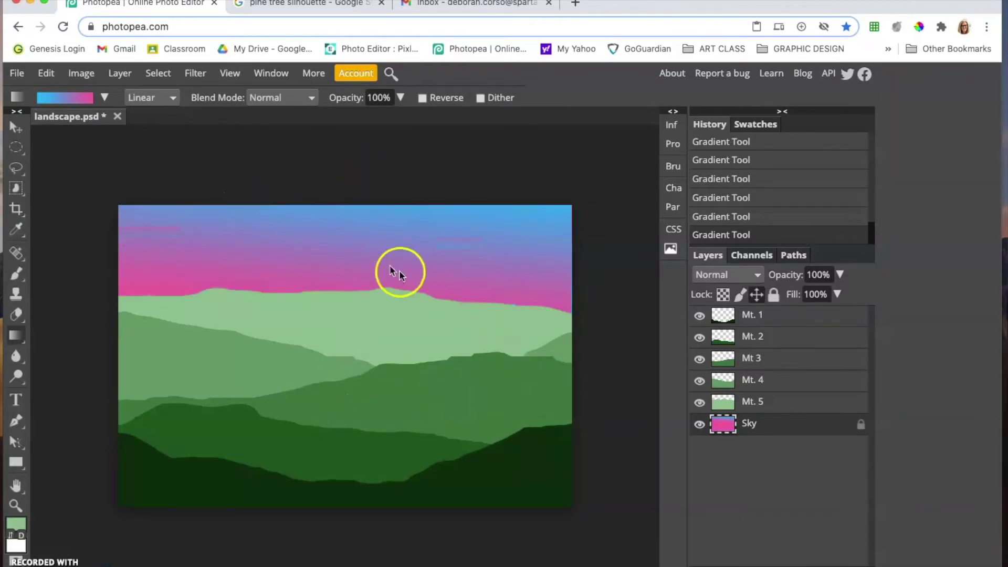
click(148, 98)
Step: Switch to a radial gradient and test several radial glows across the sky
click(150, 118)
click(151, 98)
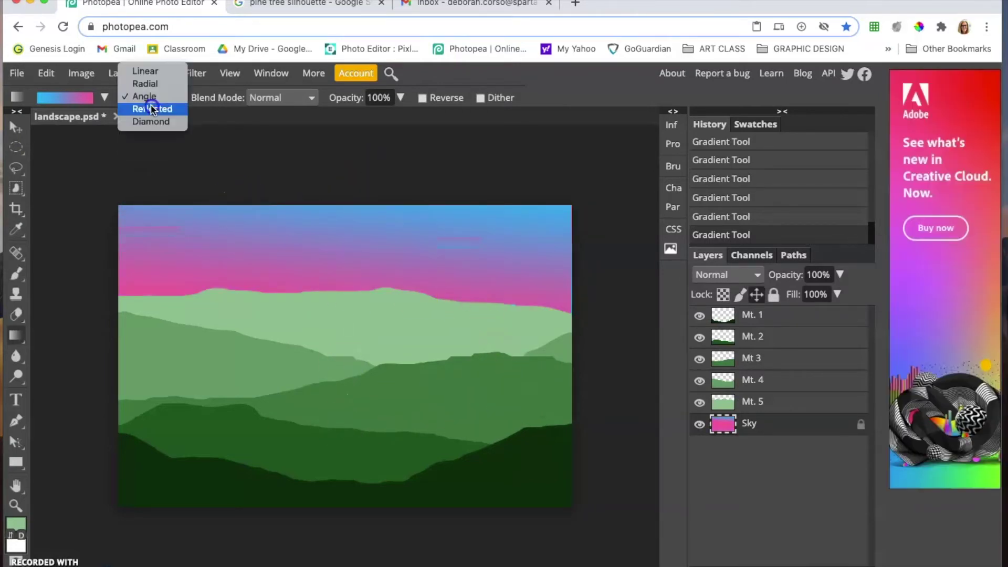
click(144, 84)
drag(247, 226, 366, 242)
drag(441, 263, 490, 333)
drag(508, 270, 263, 379)
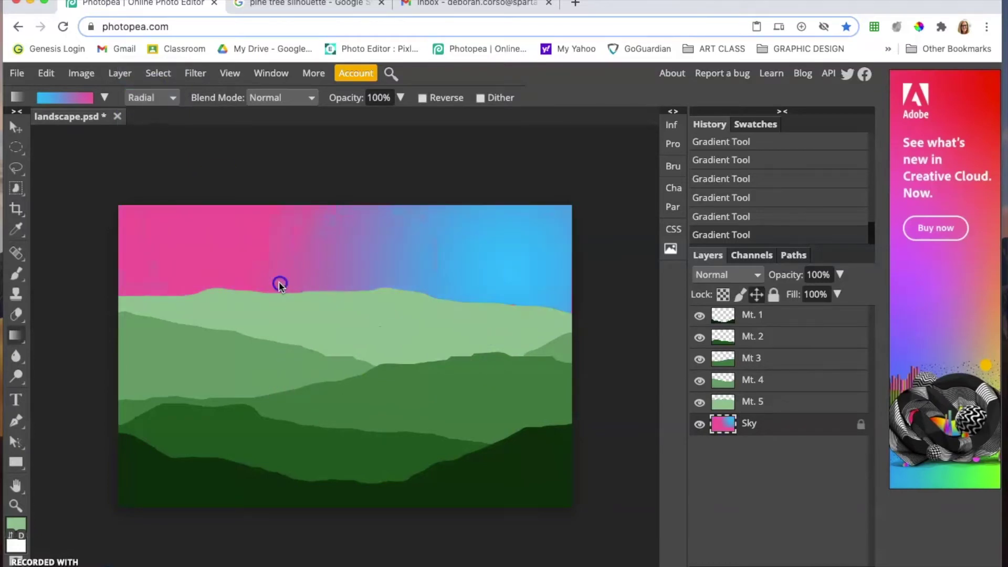
drag(277, 285, 440, 267)
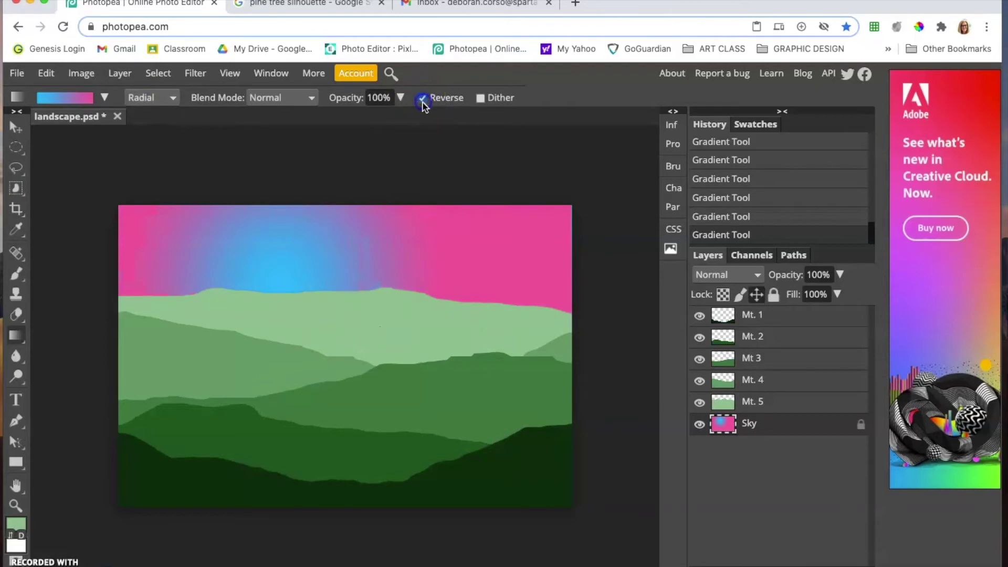
drag(394, 246, 338, 326)
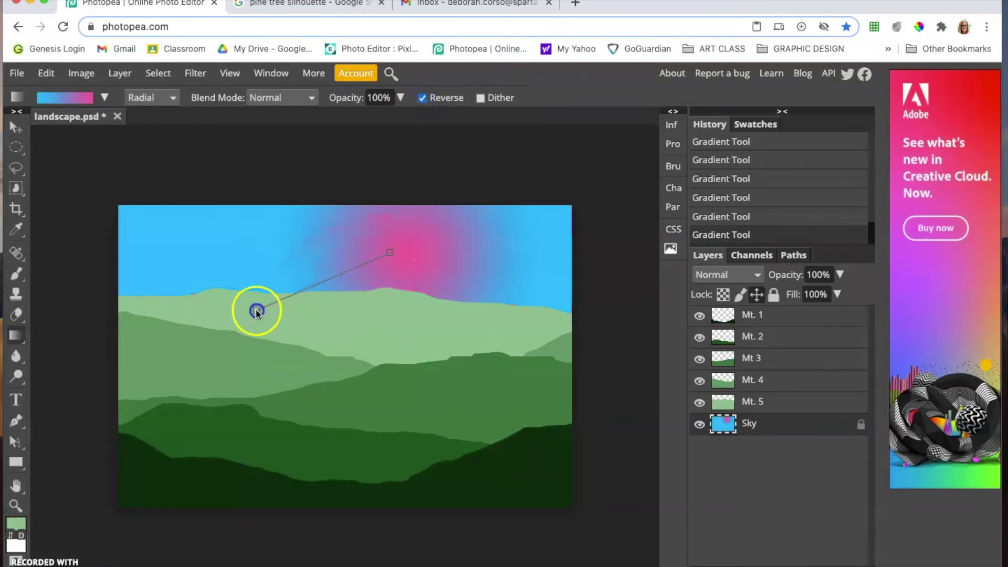
Step: Turn off Reverse, return to Linear, and redraw the sky blue at top to pink at the ridge
click(422, 98)
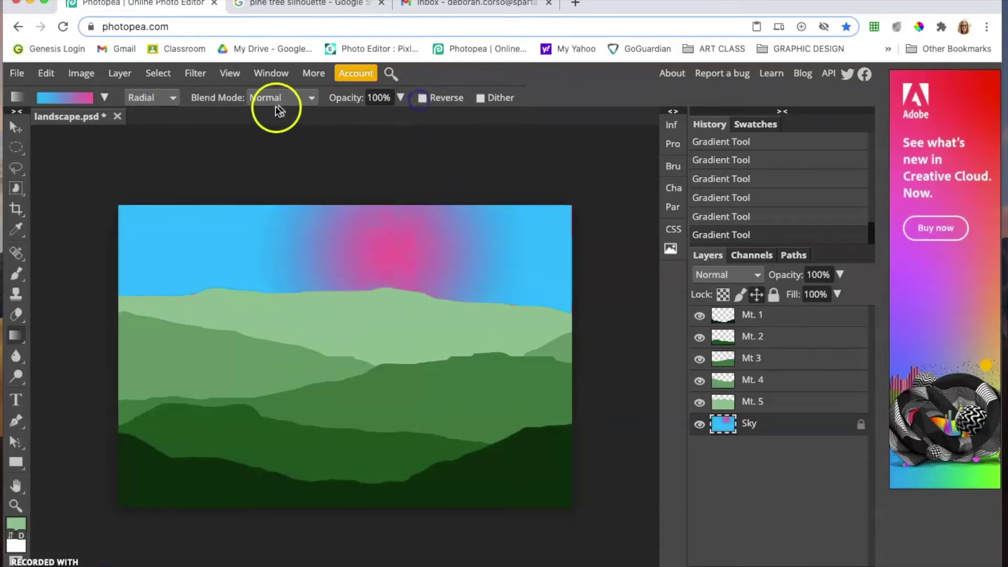
click(155, 100)
click(157, 84)
drag(361, 238, 356, 371)
drag(355, 236, 328, 230)
drag(292, 326, 317, 214)
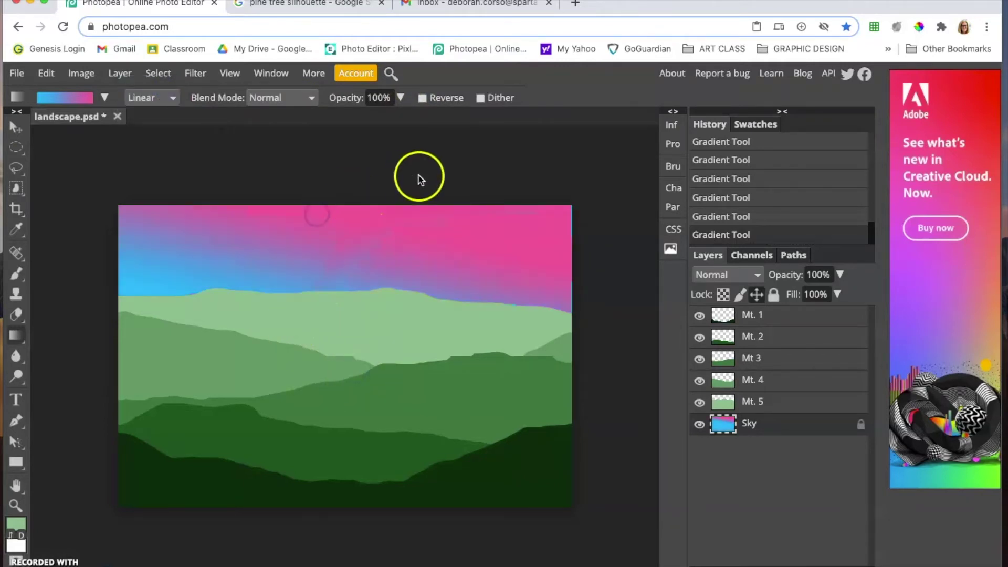
drag(371, 173, 362, 307)
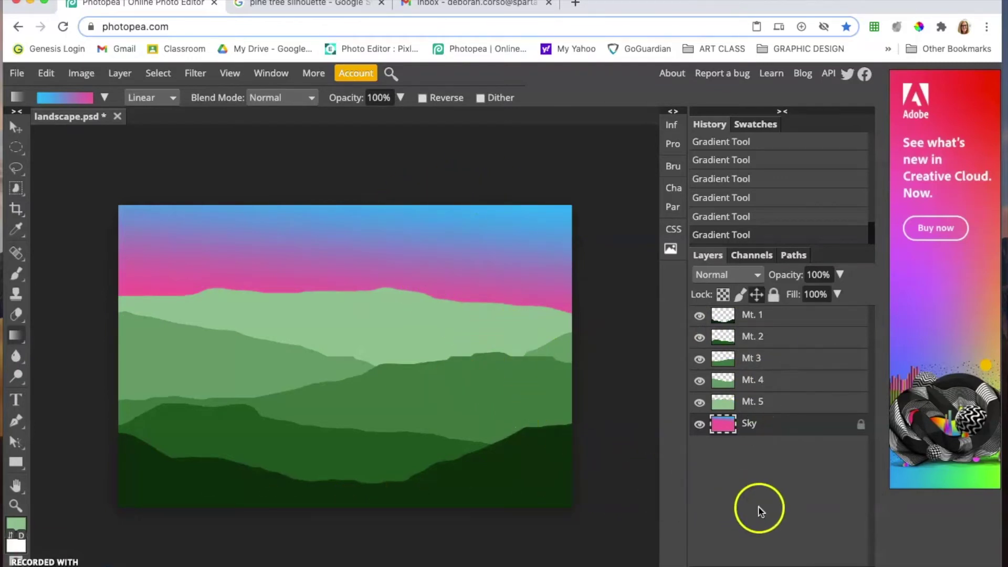
Step: Add a new layer above Sky and name it 'moon'
key(ctrl+shift+n)
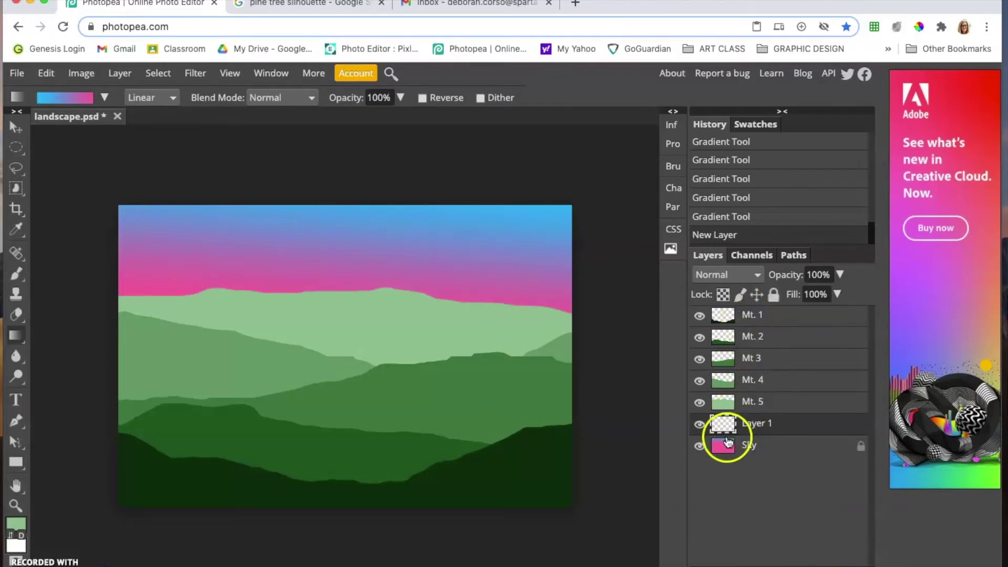
double_click(756, 424)
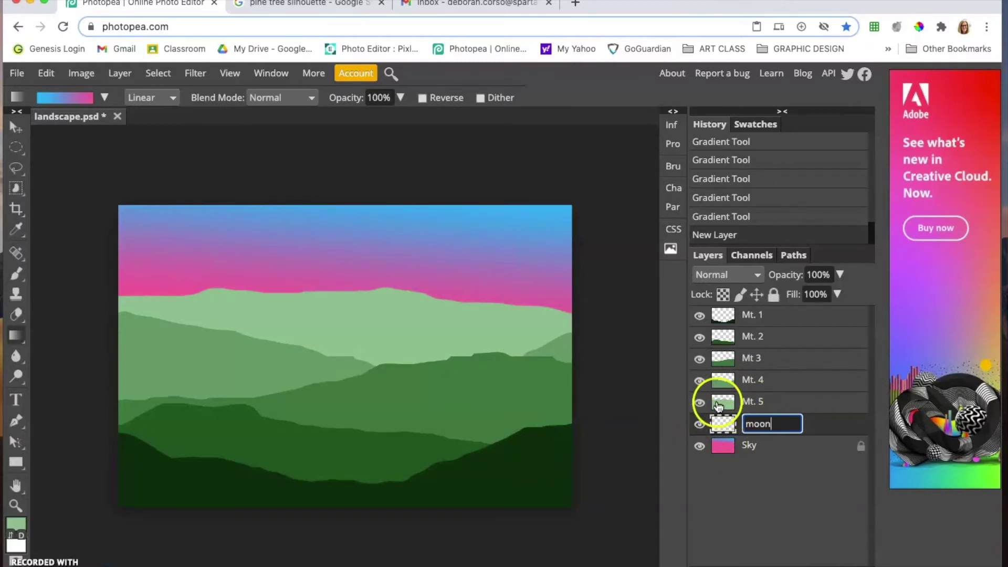
click(780, 484)
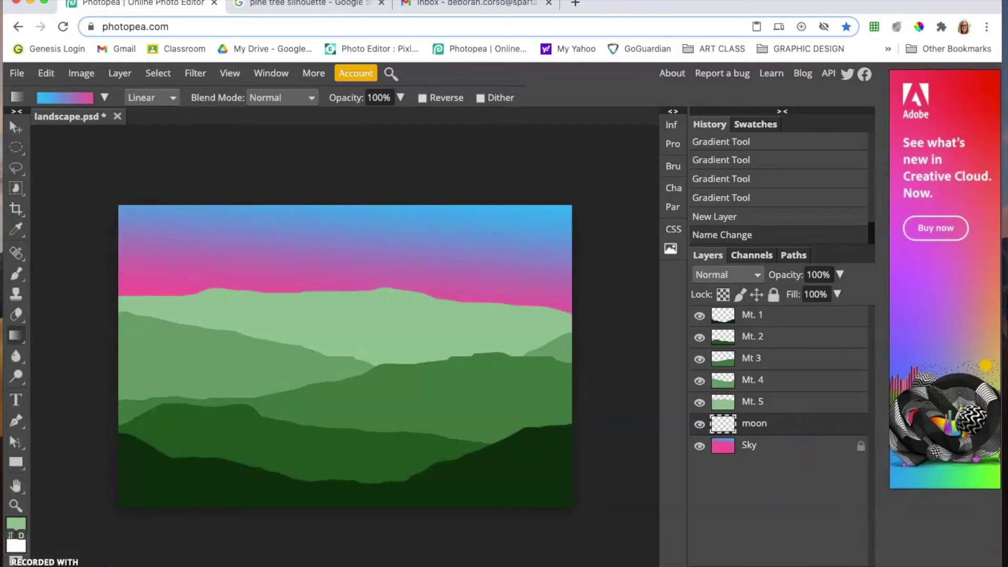
Step: Set the foreground paint colour to pure white (ffffff)
mouse_move(226, 247)
mouse_down()
mouse_move(148, 222)
mouse_move(80, 175)
mouse_up()
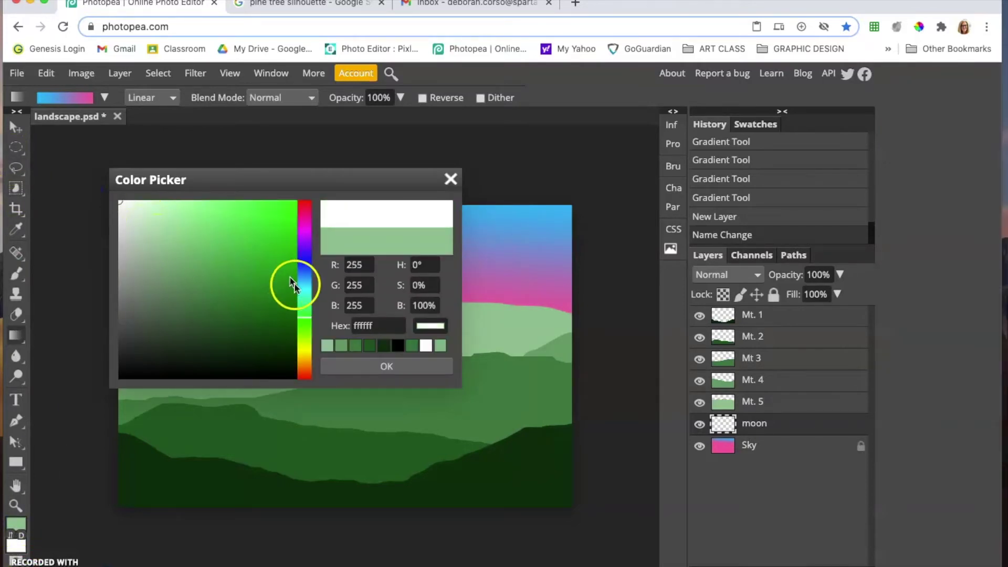
mouse_move(174, 245)
mouse_down()
mouse_move(156, 243)
mouse_move(101, 191)
mouse_move(147, 222)
mouse_move(114, 198)
mouse_up()
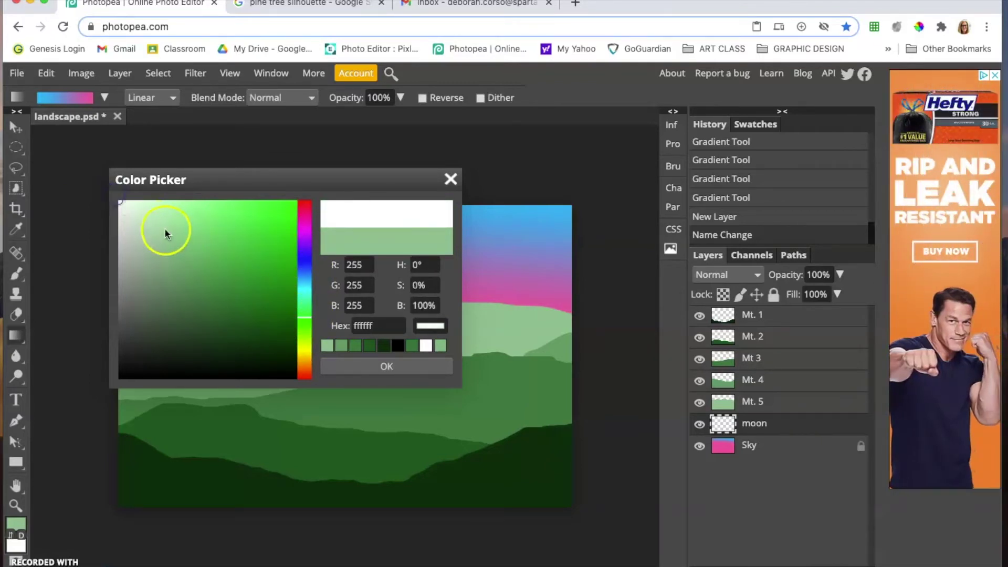
click(361, 363)
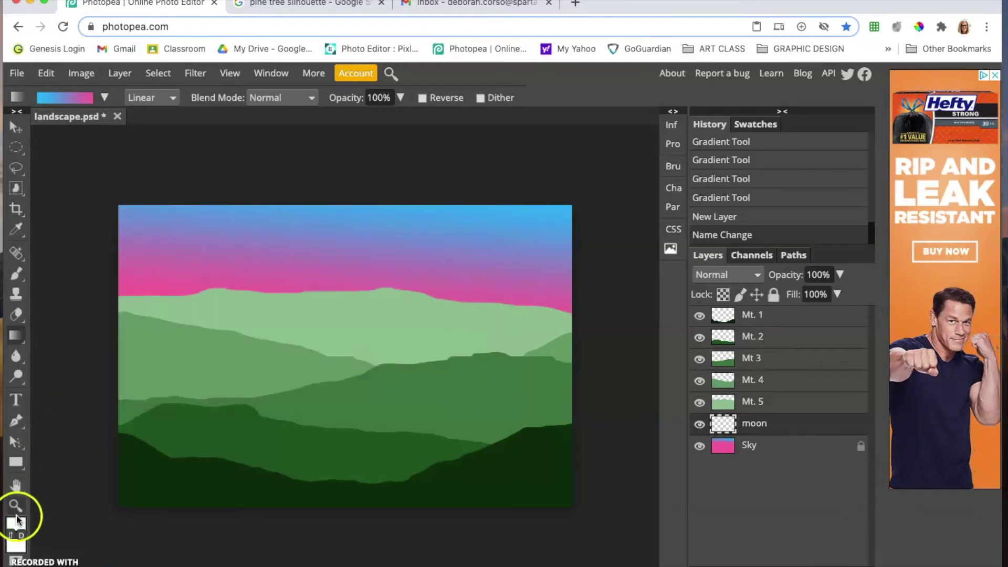
Step: Draw a circular ellipse selection about 290 px wide in the sky, left of centre, over the ridge
click(16, 152)
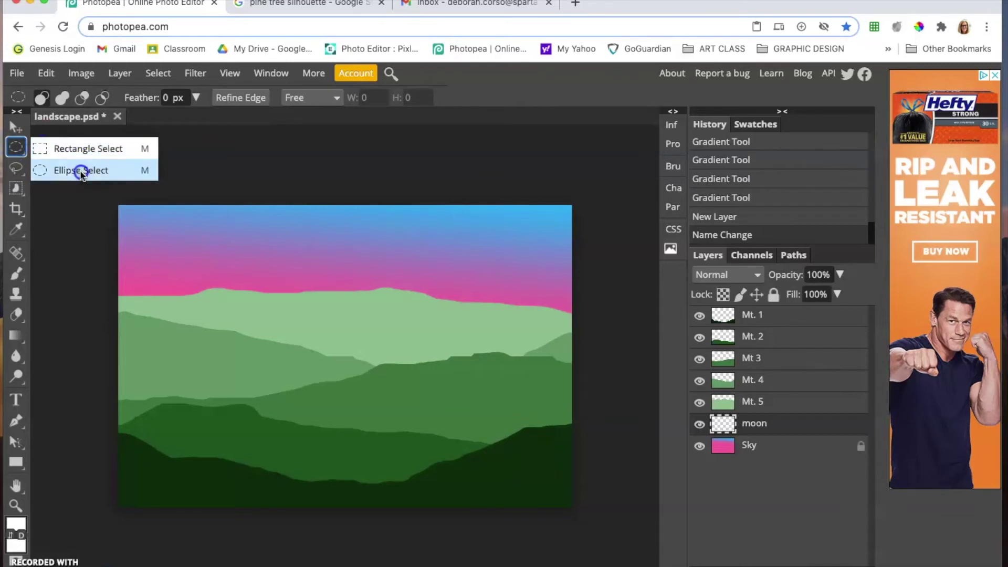
click(59, 173)
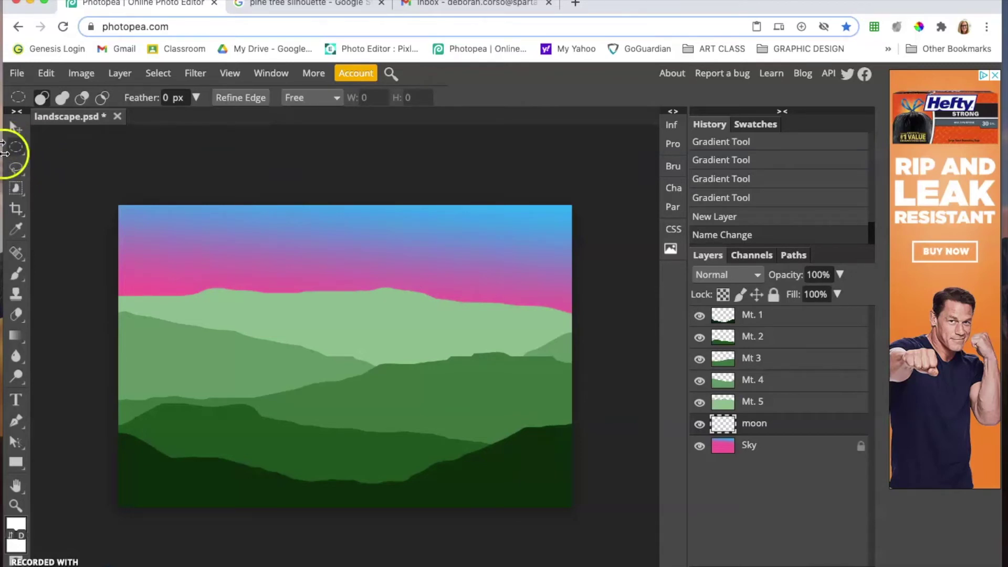
drag(223, 223, 451, 336)
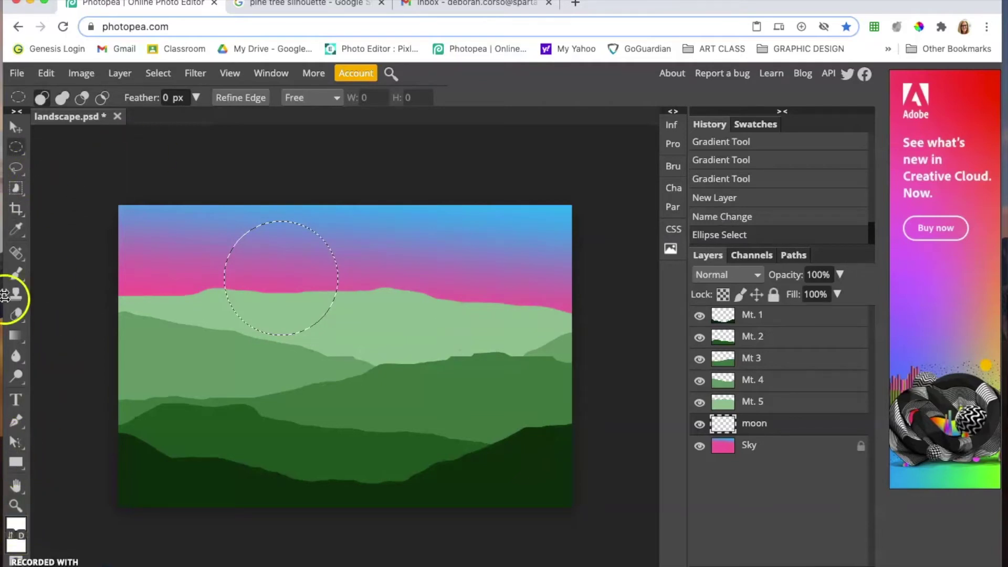
right_click(13, 337)
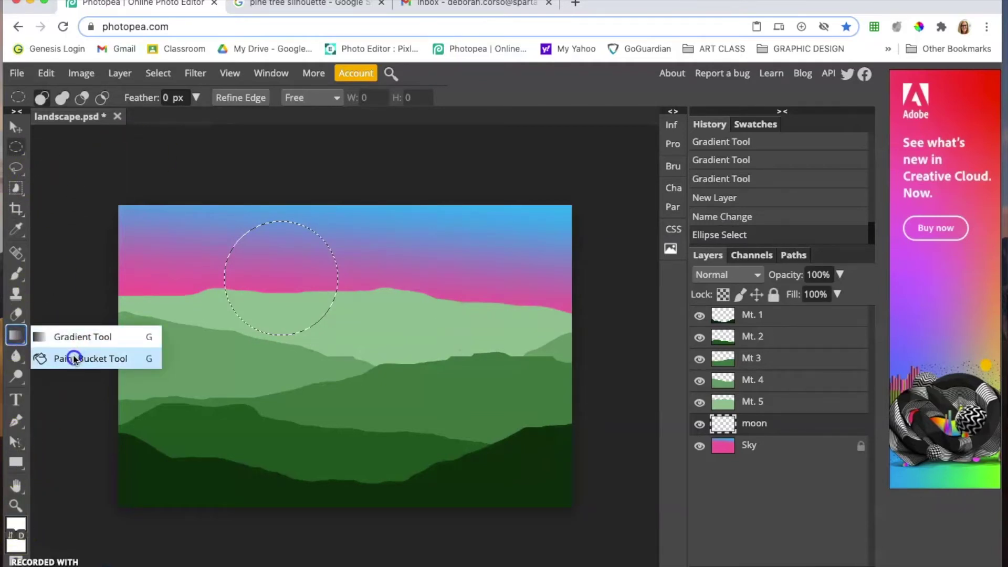
Step: Fill the circular selection with white using the Paint Bucket, then deselect with Ctrl+D
click(272, 248)
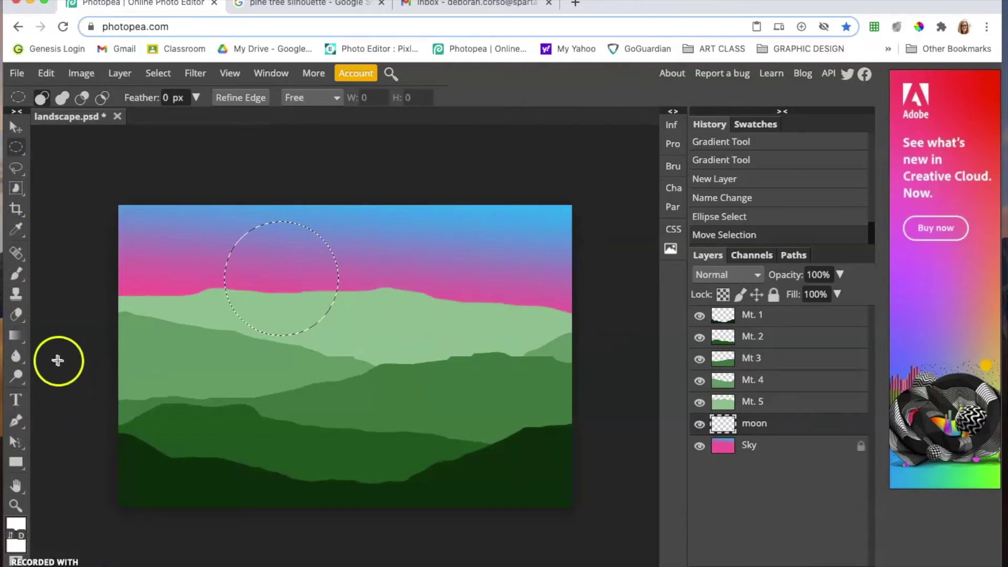
click(16, 336)
click(71, 360)
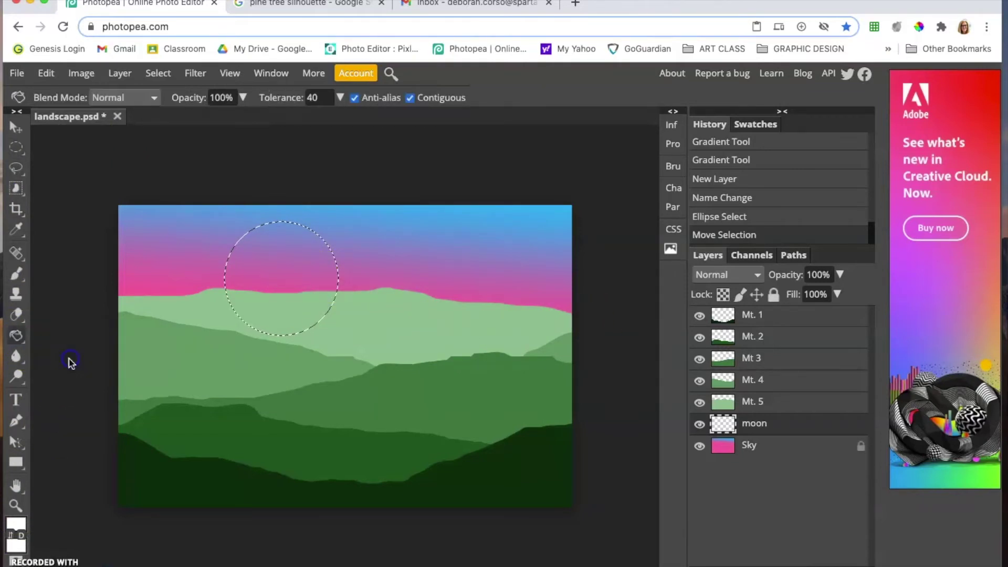
click(283, 241)
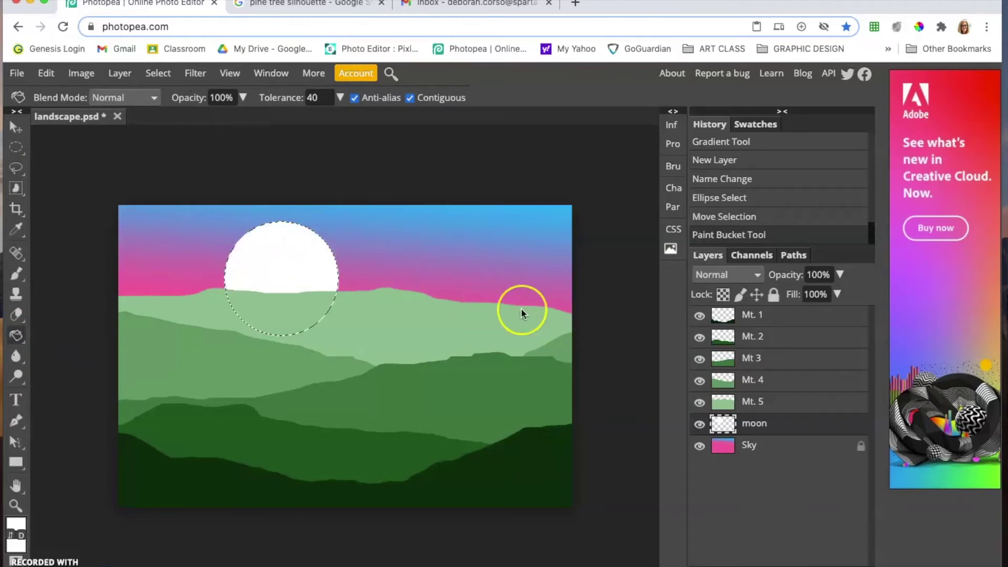
key(ctrl+d)
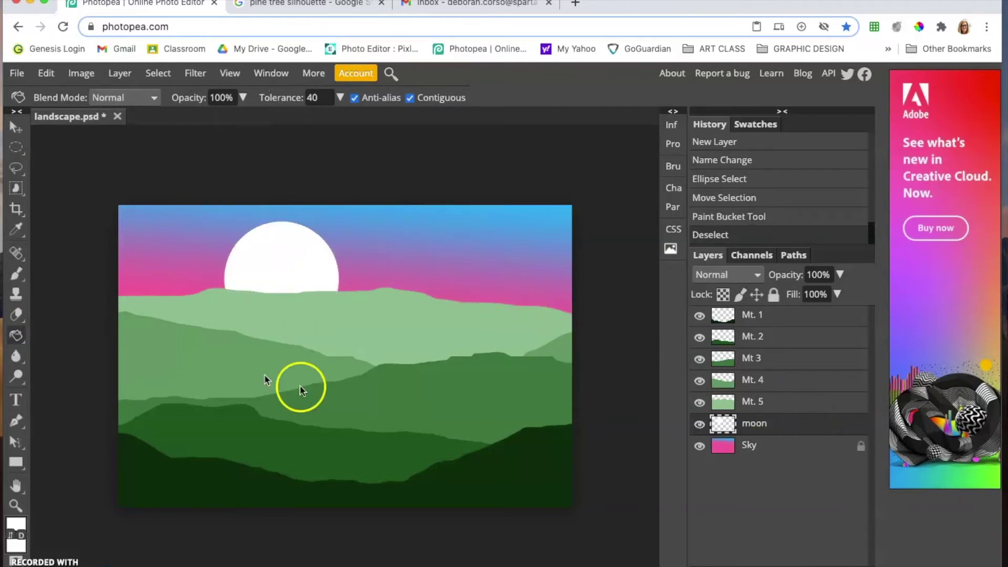
Step: Commit the transform and drag the moon to the upper right, lower edge behind the far ridge
click(17, 130)
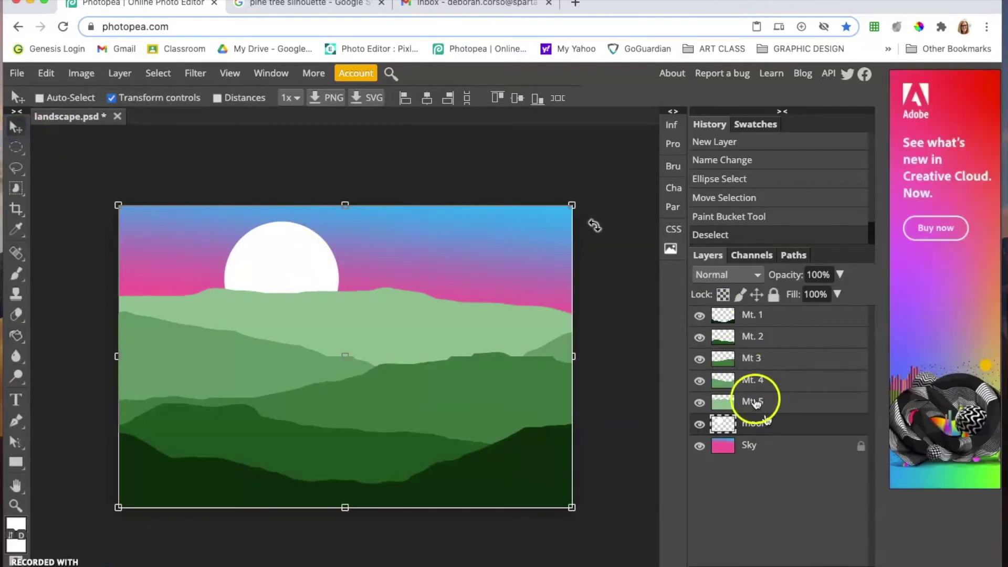
click(469, 164)
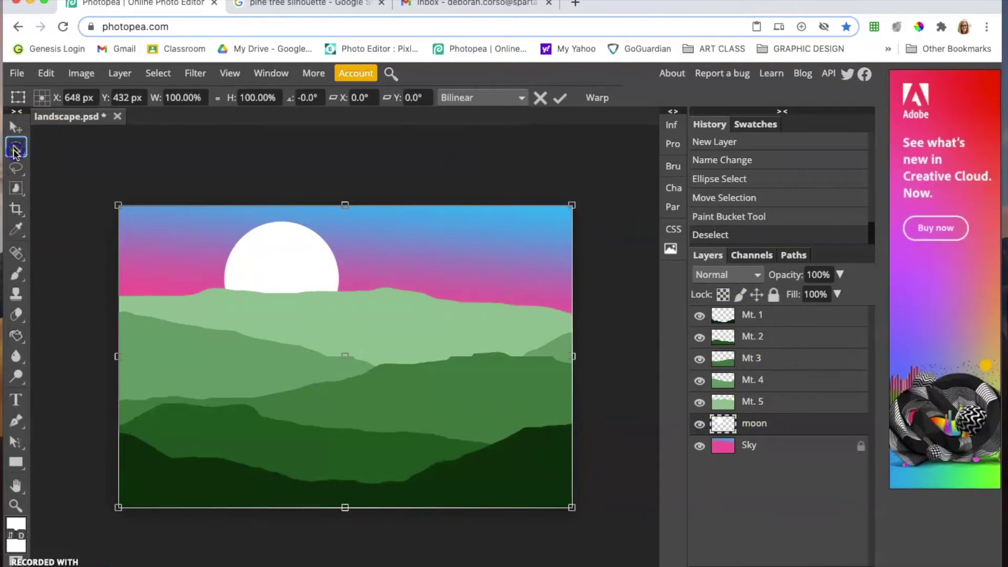
click(16, 146)
click(16, 127)
drag(318, 247, 448, 263)
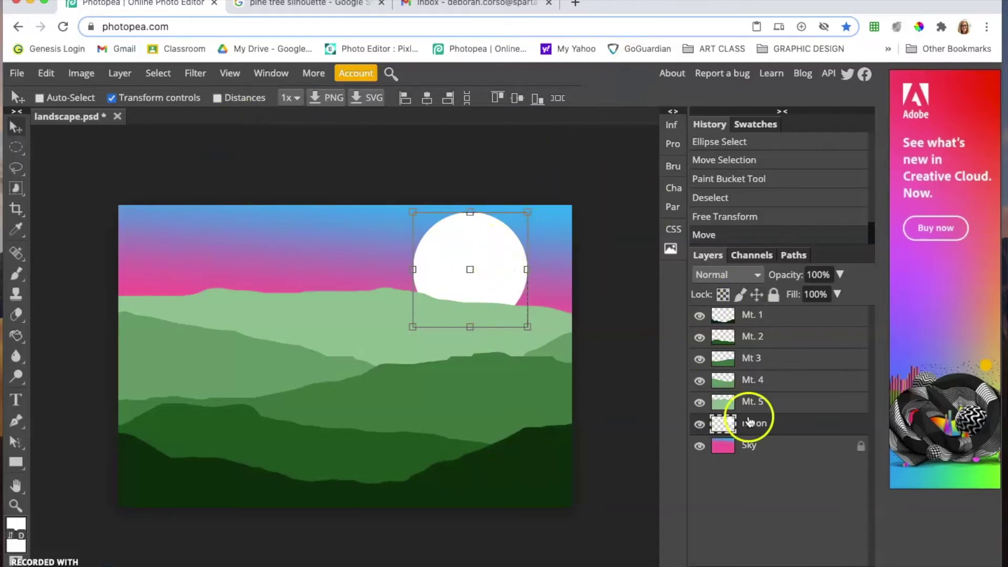
Step: Lower the moon layer's opacity to 43% in the Layers panel
click(808, 425)
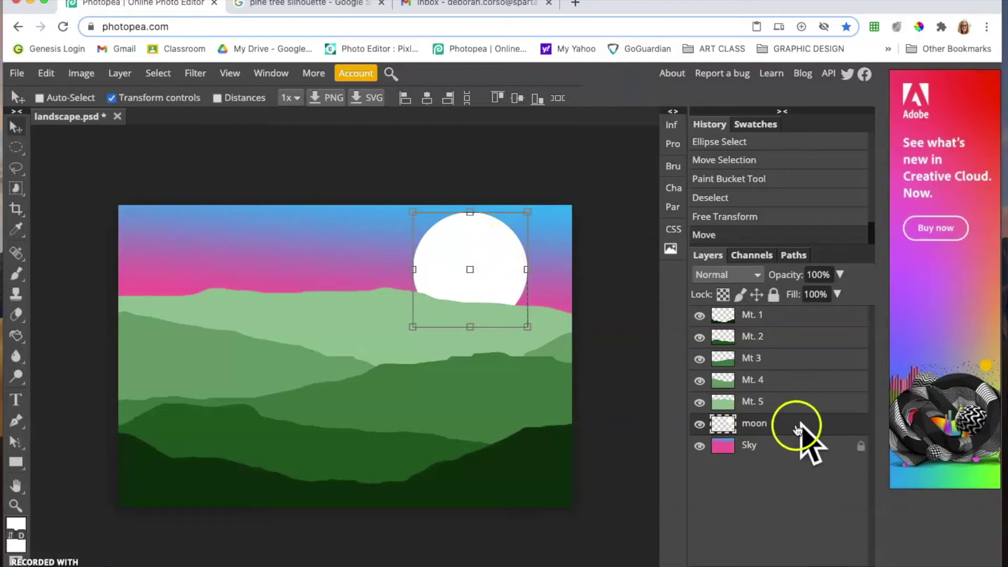
click(841, 275)
drag(840, 295, 800, 298)
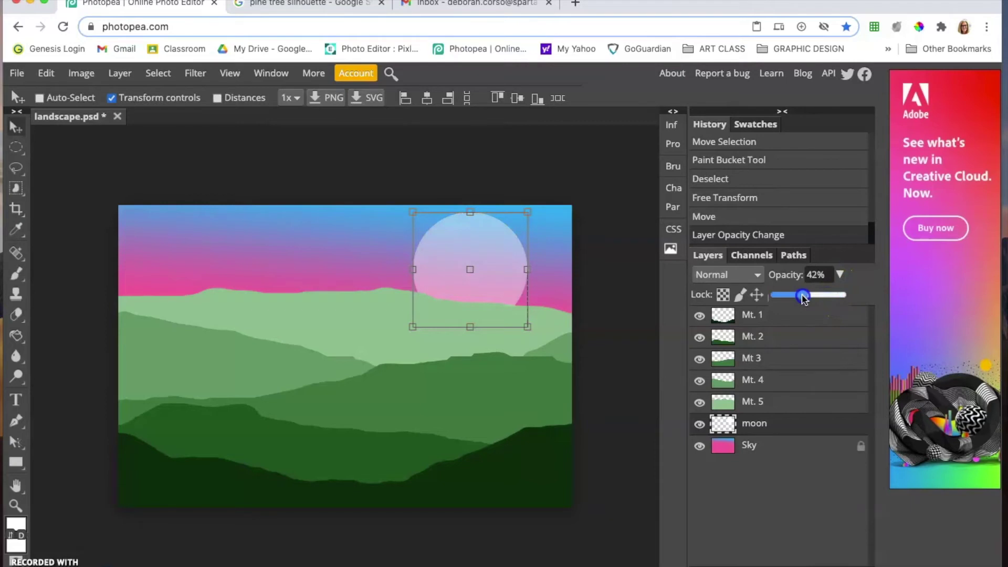
click(532, 168)
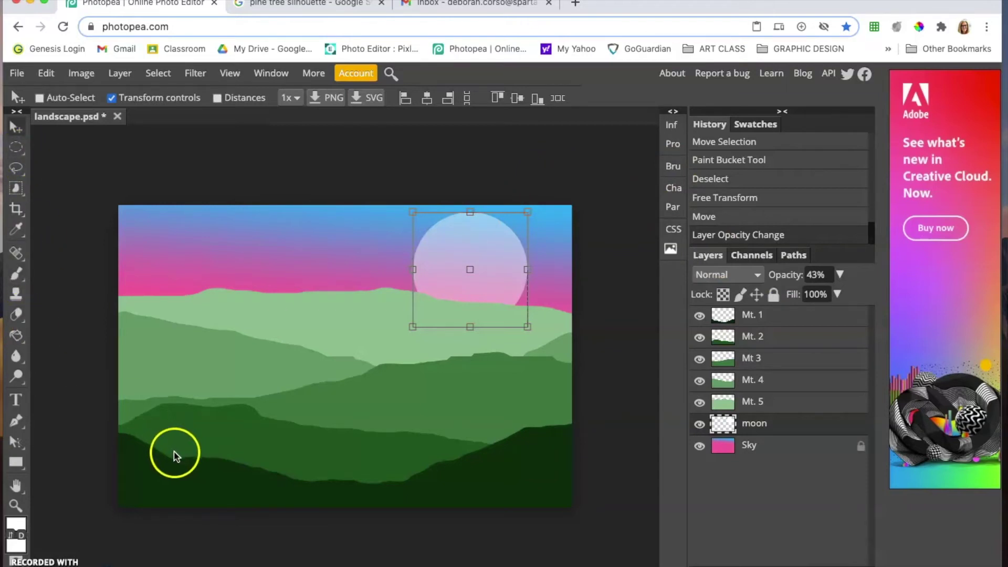
click(490, 556)
click(775, 402)
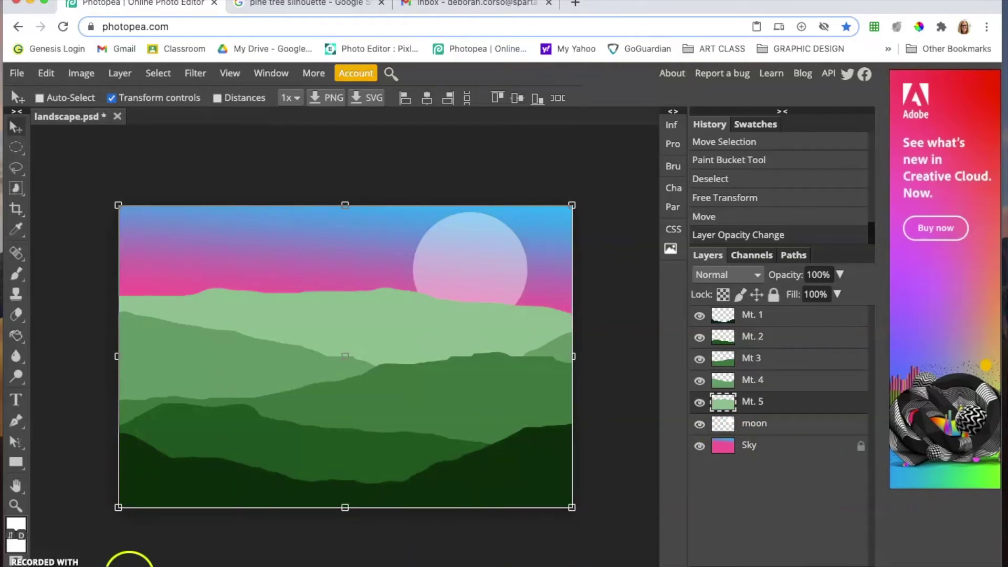
Step: Select Sky, add a new layer above it, and rename Layer 1 to 'clouds'
key(ctrl+alt+t)
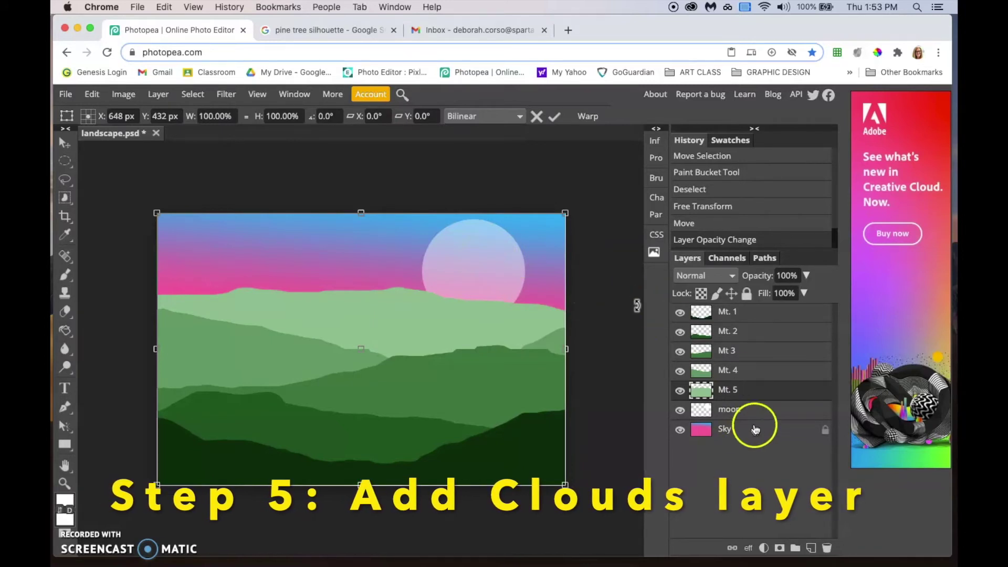
click(735, 424)
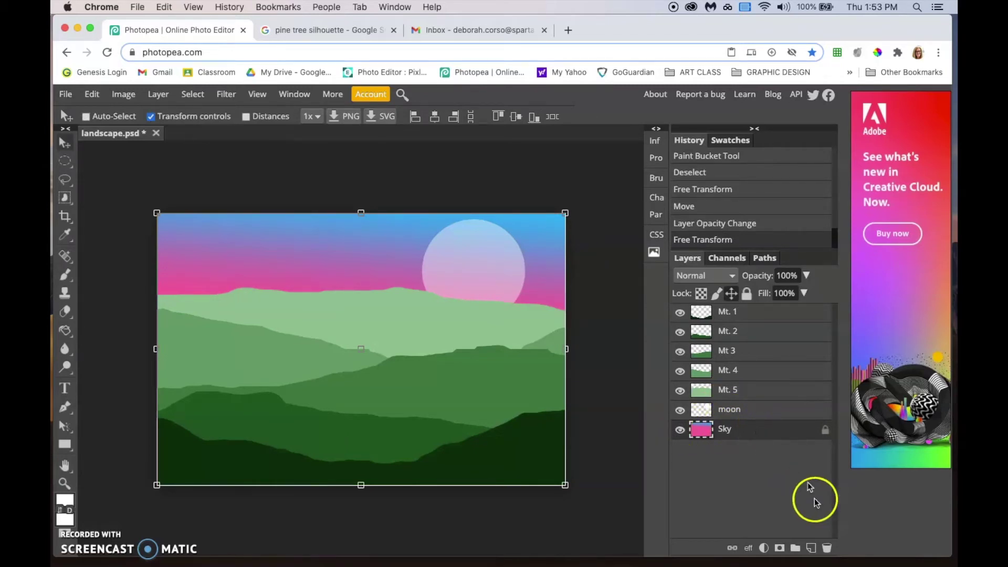
click(811, 549)
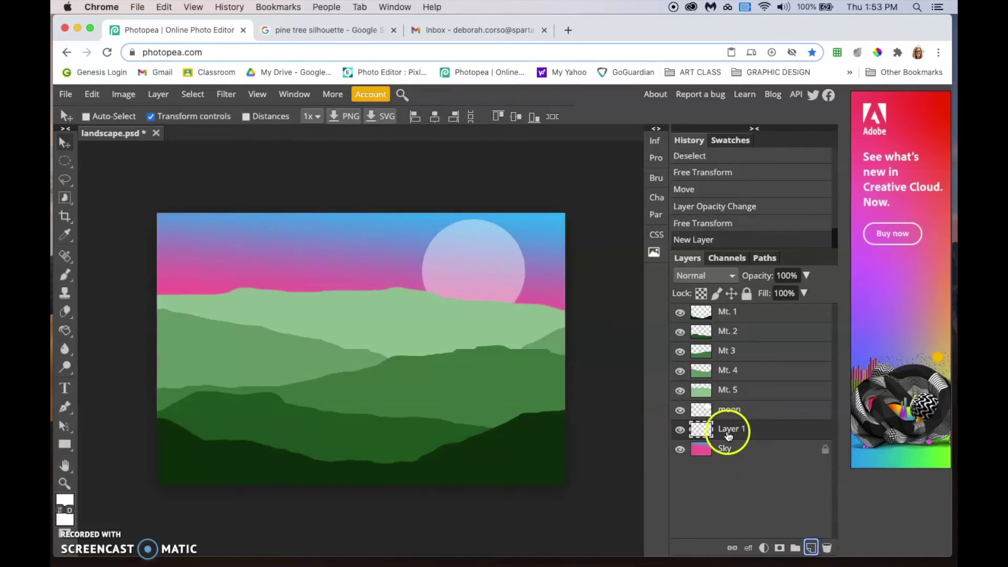
mouse_move(750, 431)
mouse_down()
mouse_move(763, 387)
mouse_move(761, 430)
mouse_up()
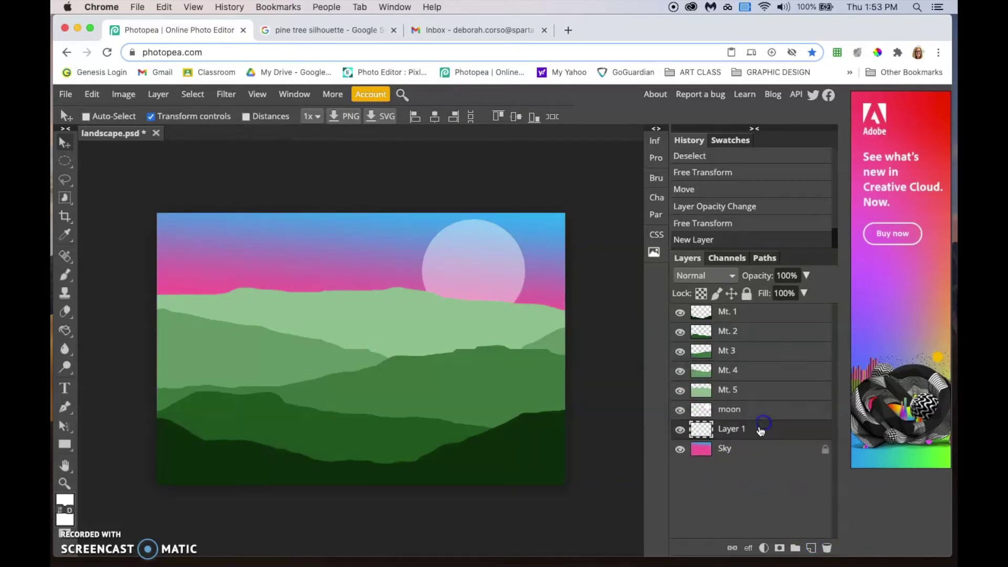
click(734, 431)
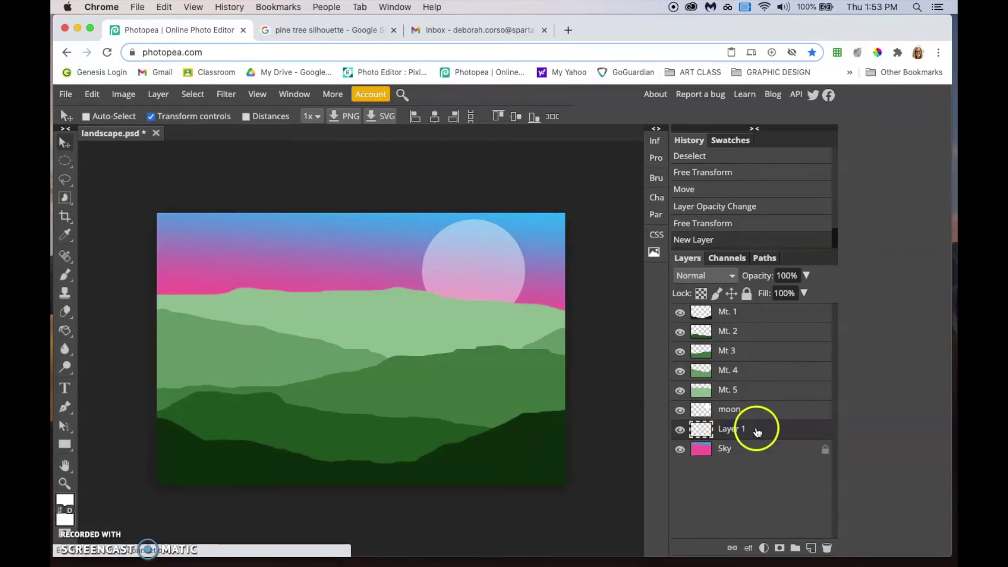
double_click(741, 428)
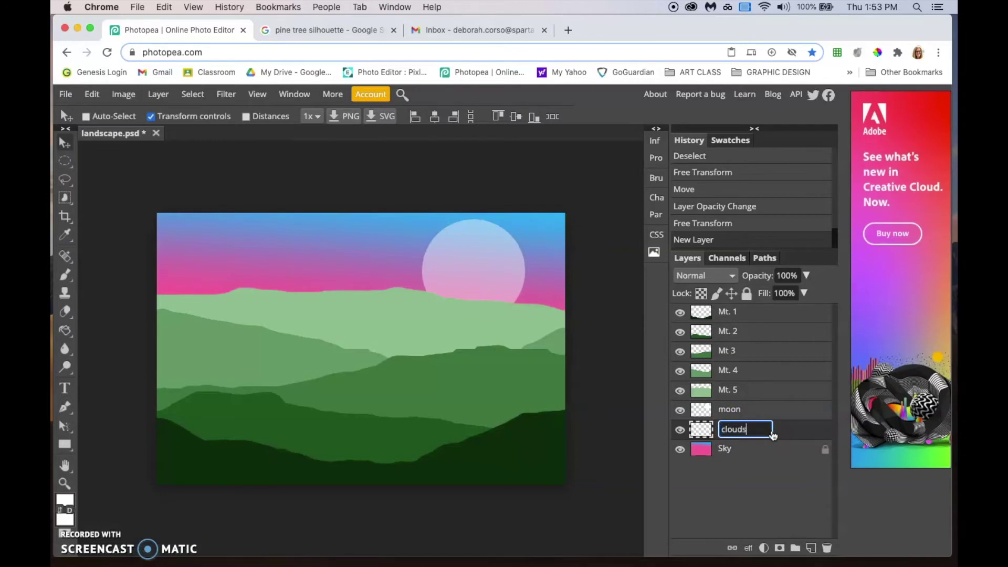
text(clouds)
click(711, 485)
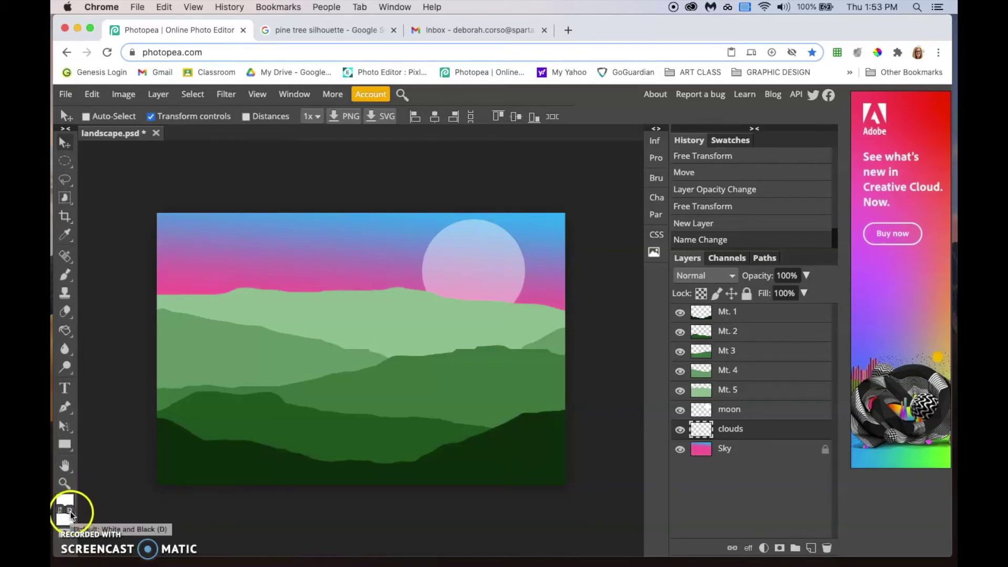
Step: Reset to default black and white colours and apply Filter > Render > Clouds
click(68, 510)
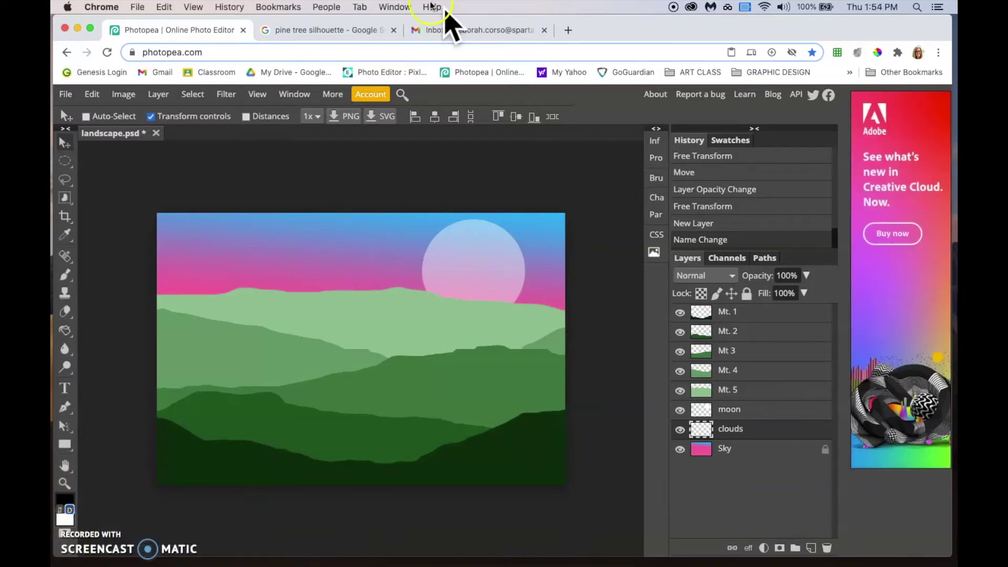
click(227, 96)
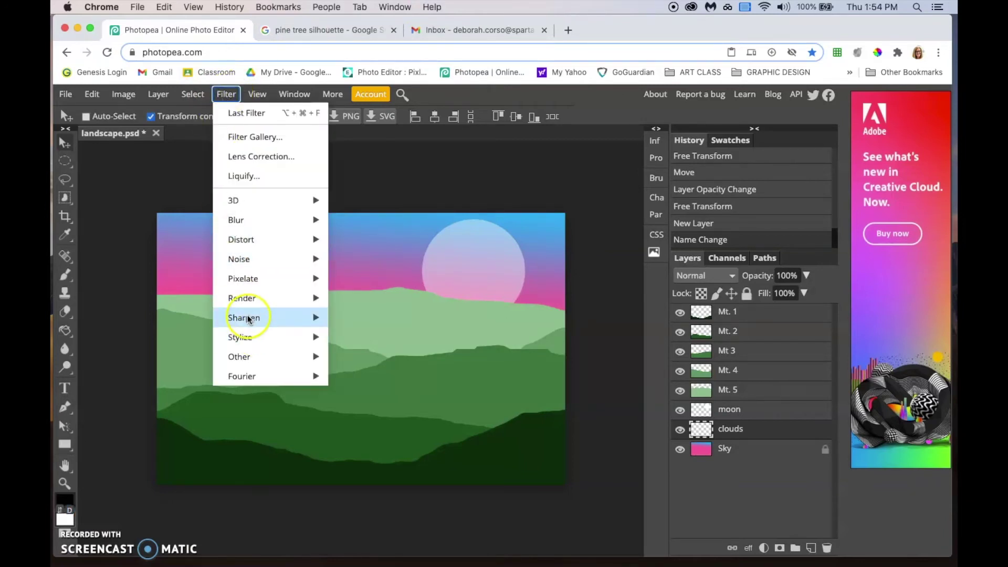
mouse_move(253, 298)
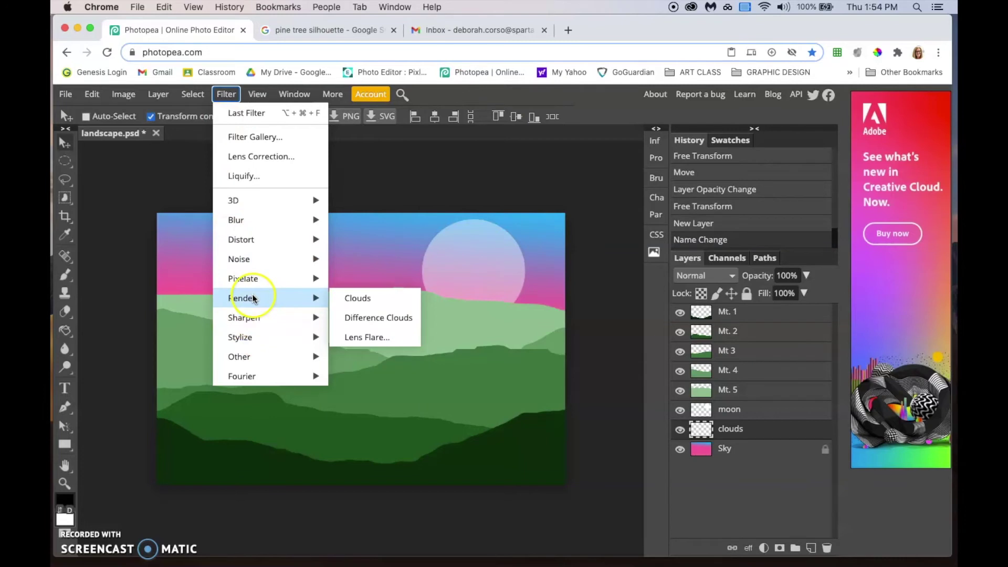
click(364, 299)
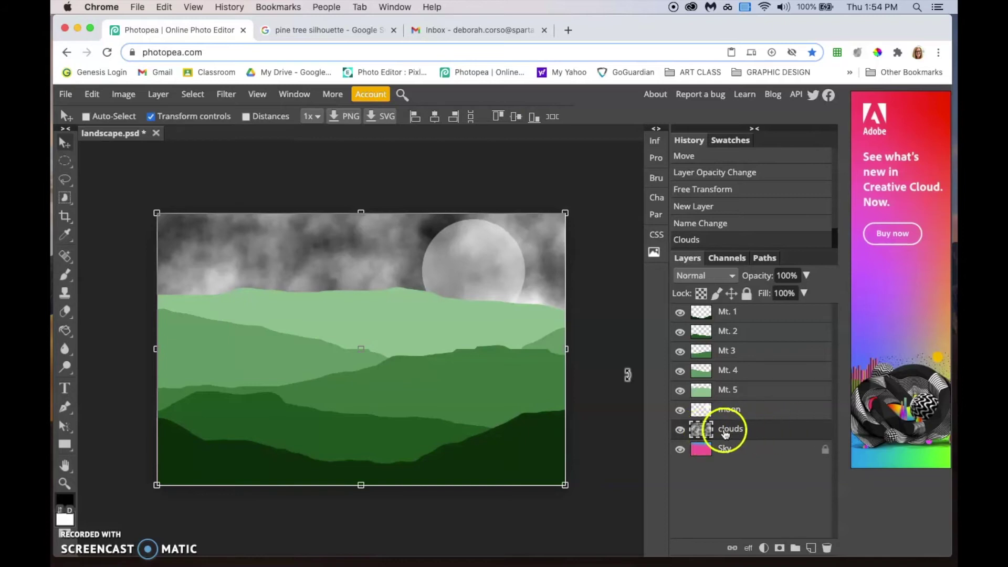
Step: Lower the clouds layer's opacity to 36% so the blue-pink sky shows through
click(807, 274)
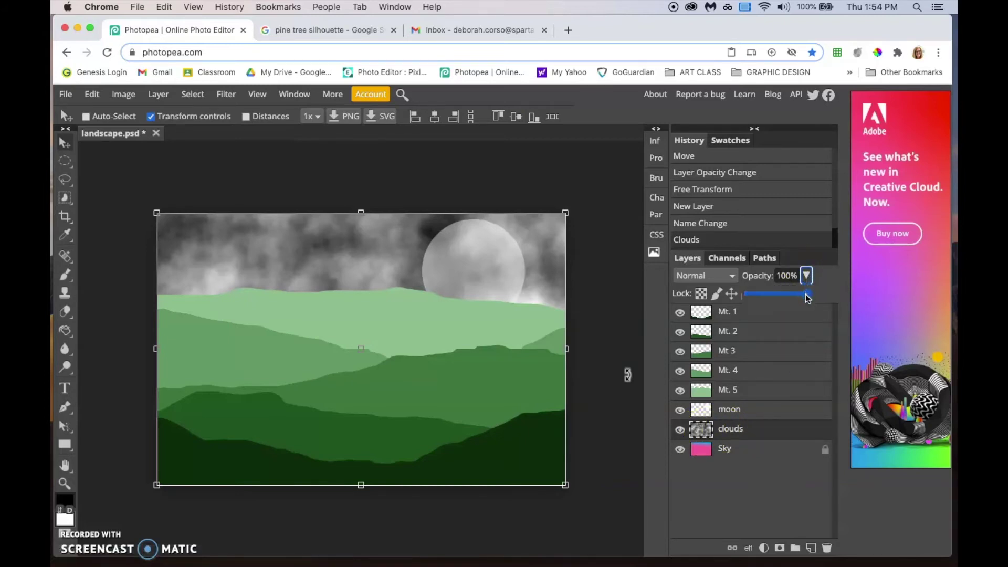
drag(808, 297, 807, 297)
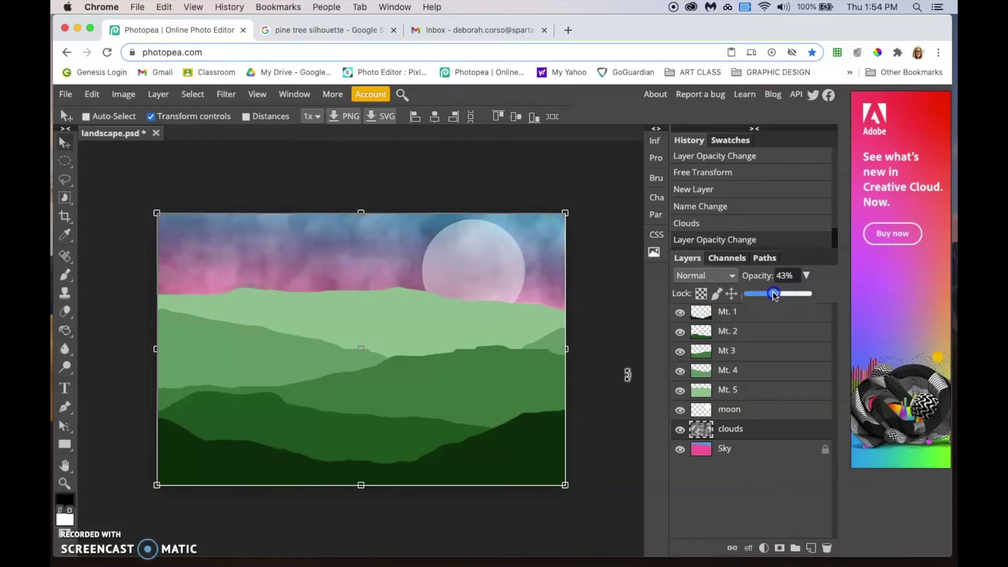
mouse_move(765, 296)
mouse_down()
mouse_move(756, 295)
mouse_move(764, 295)
mouse_up()
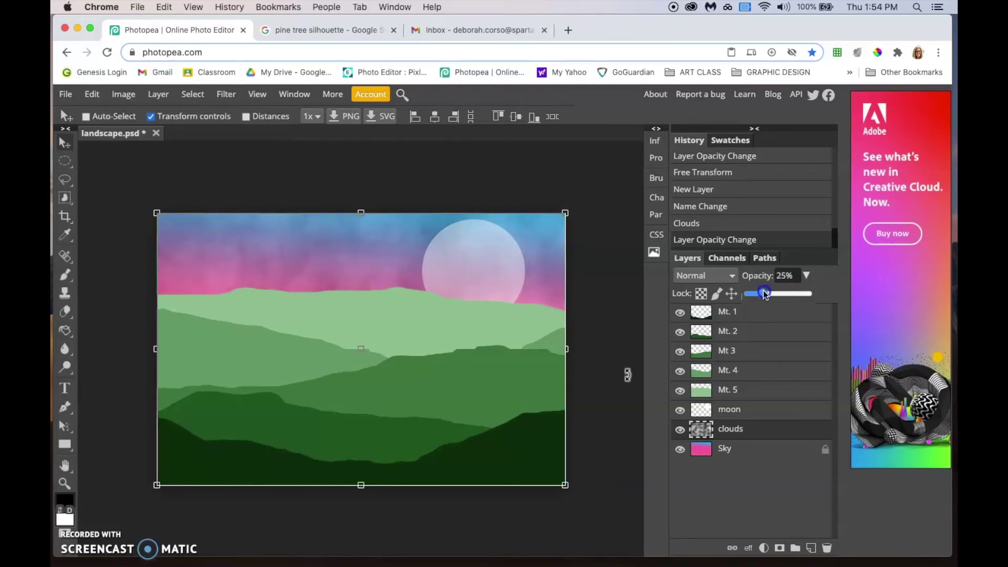
mouse_move(786, 295)
mouse_down()
mouse_move(806, 296)
mouse_move(756, 295)
mouse_move(770, 295)
mouse_up()
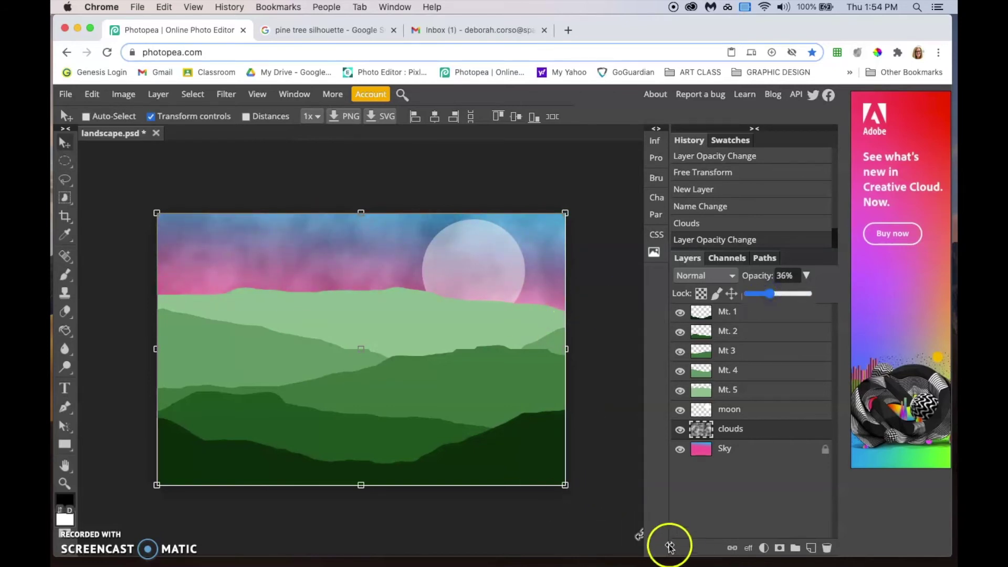
click(557, 526)
click(131, 535)
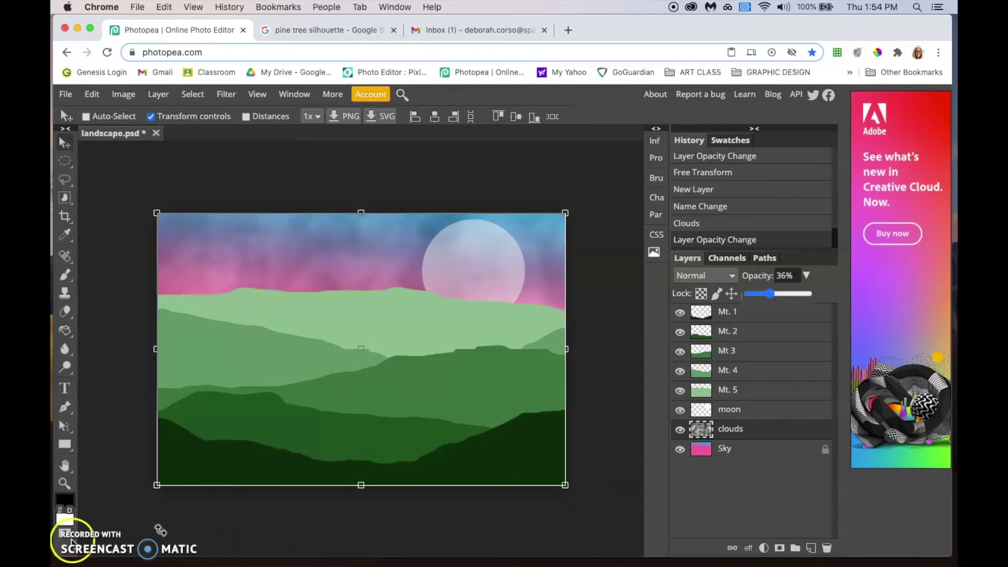
click(608, 511)
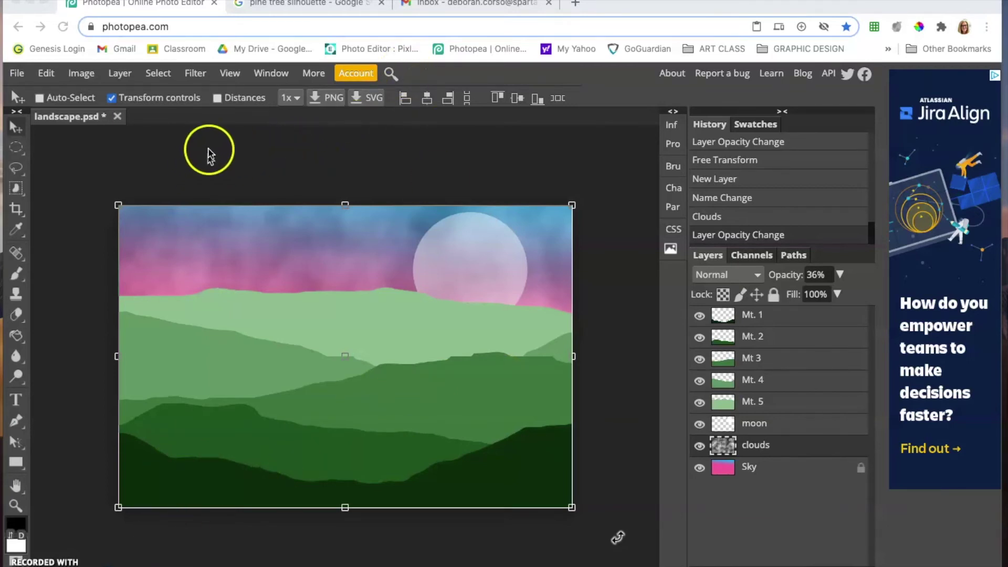
Step: Browse the pine tree silhouette results, previewing the Etsy and 30 Pine Tree Silhouette images
click(294, 5)
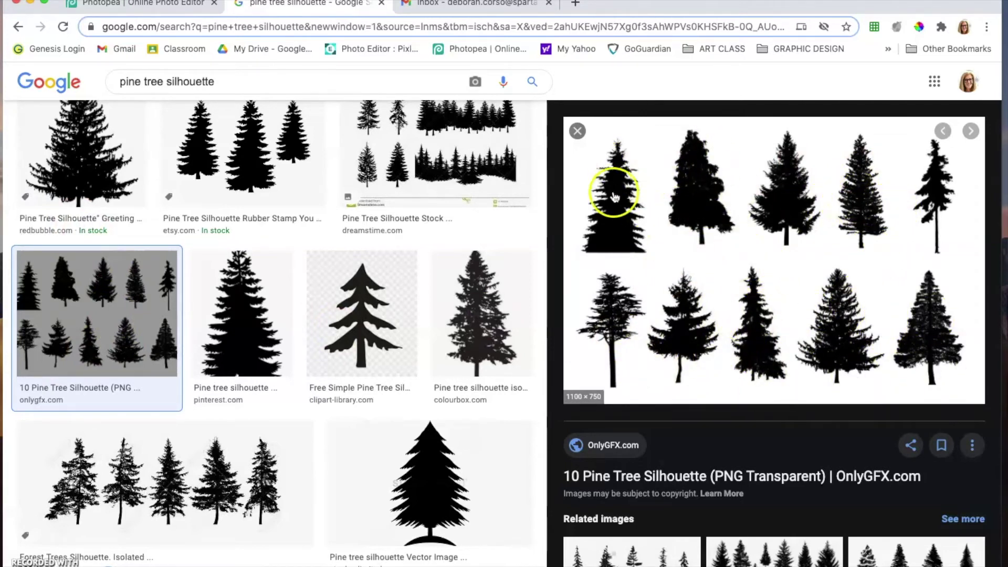
scroll(371, 325, up, 1)
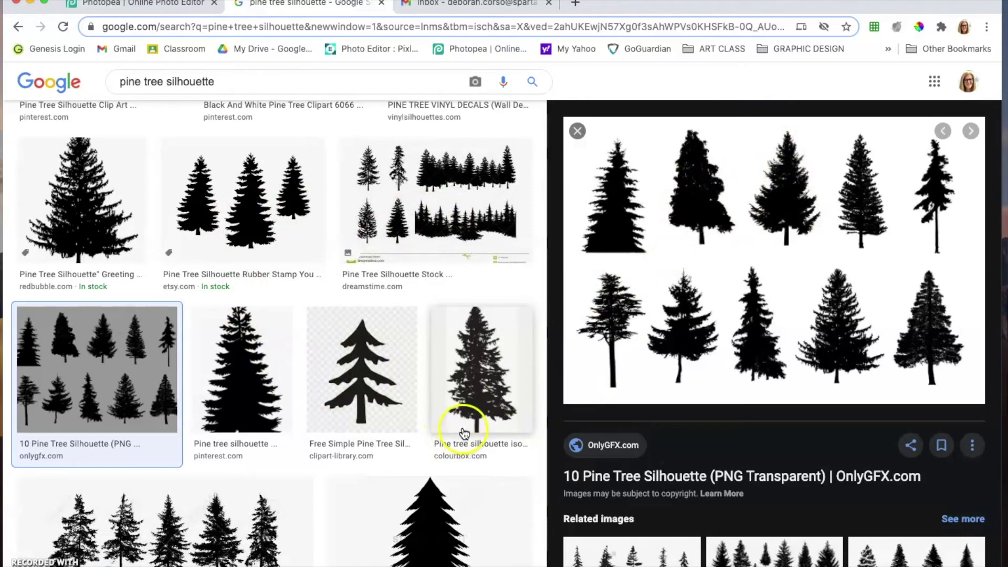
scroll(475, 422, down, 3)
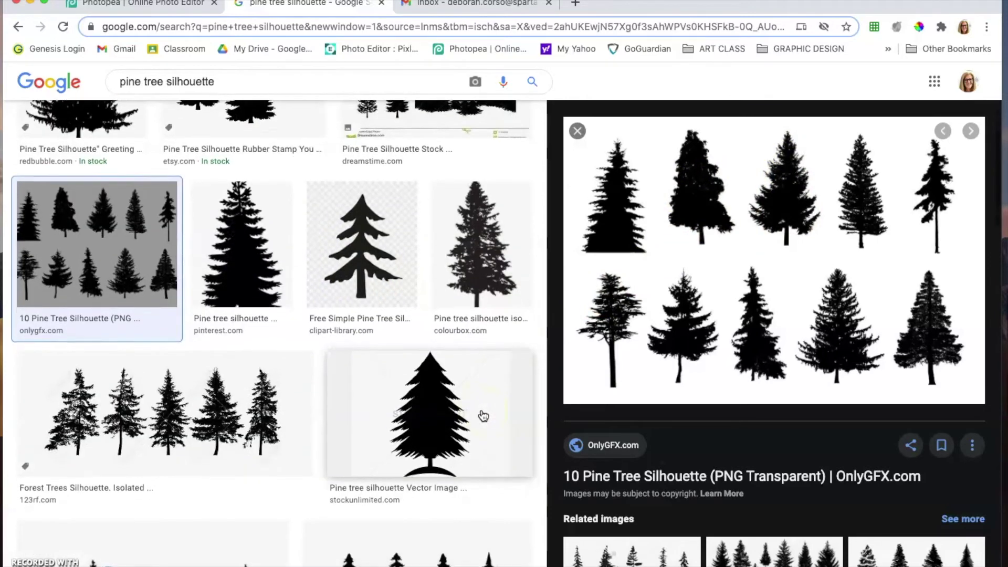
scroll(479, 416, down, 1)
scroll(456, 461, down, 1)
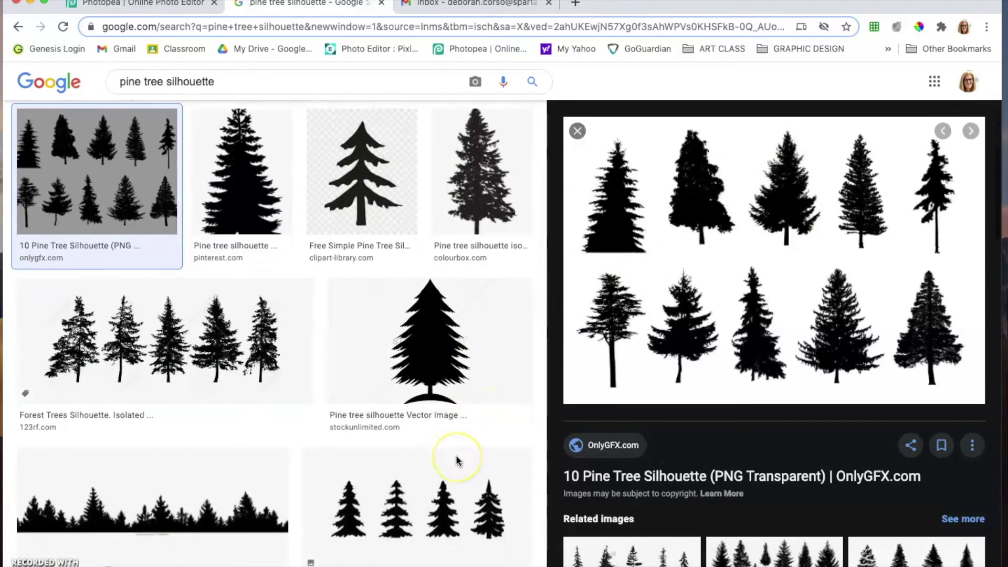
scroll(457, 461, down, 7)
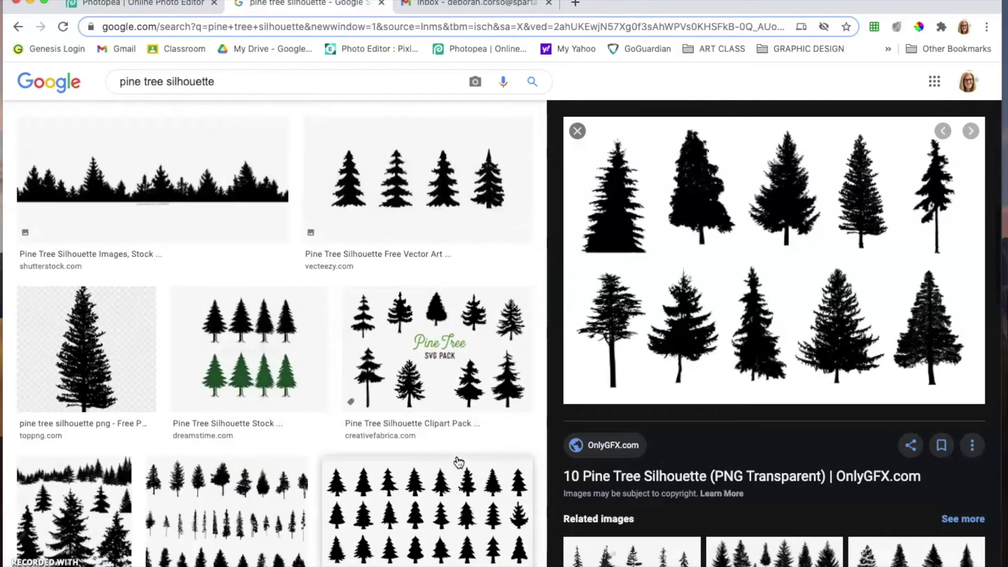
scroll(457, 460, down, 4)
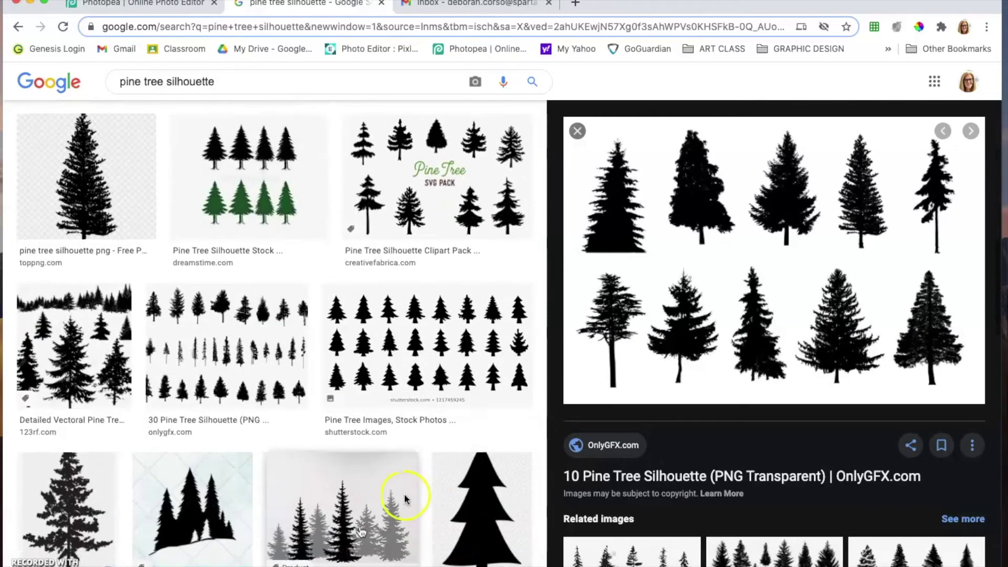
click(215, 516)
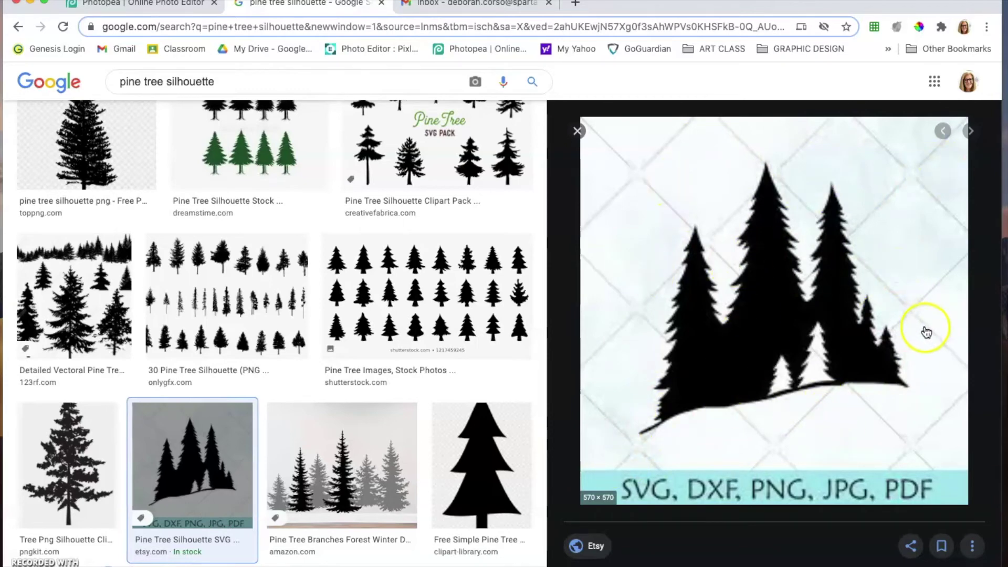
click(239, 310)
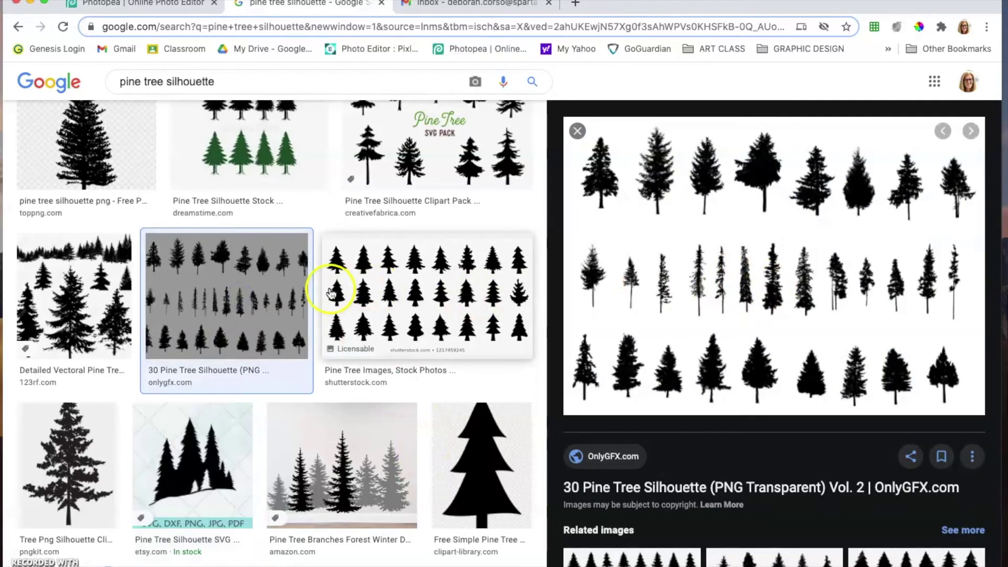
Step: Find and preview the 10 Pine Tree Silhouette result
scroll(331, 292, up, 10)
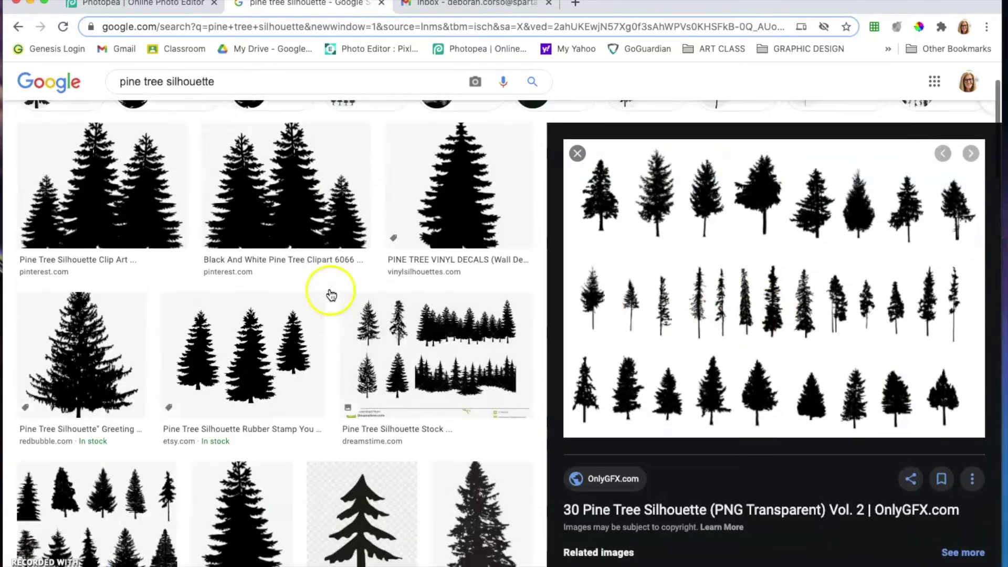
scroll(331, 292, up, 3)
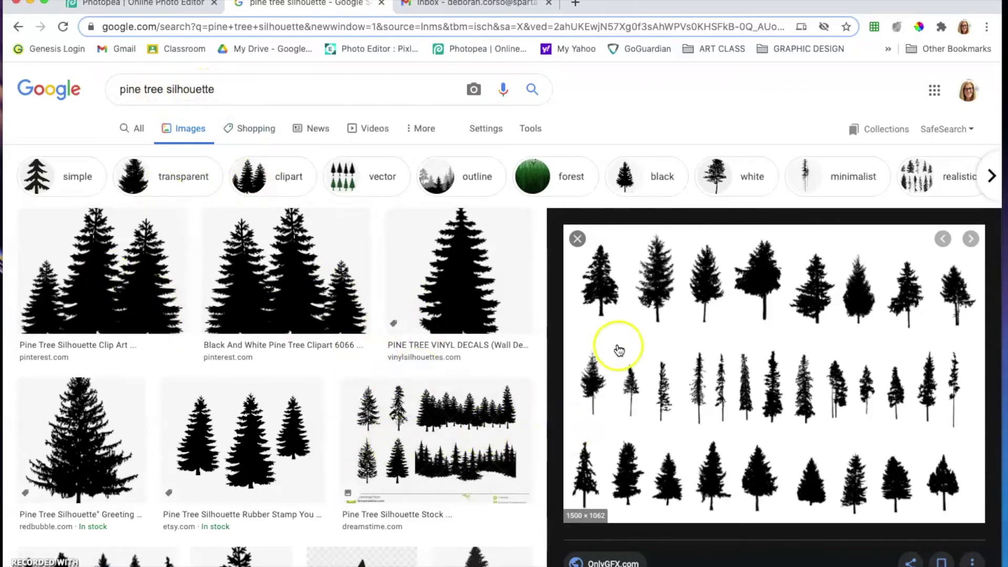
scroll(541, 457, down, 1)
scroll(541, 457, down, 1)
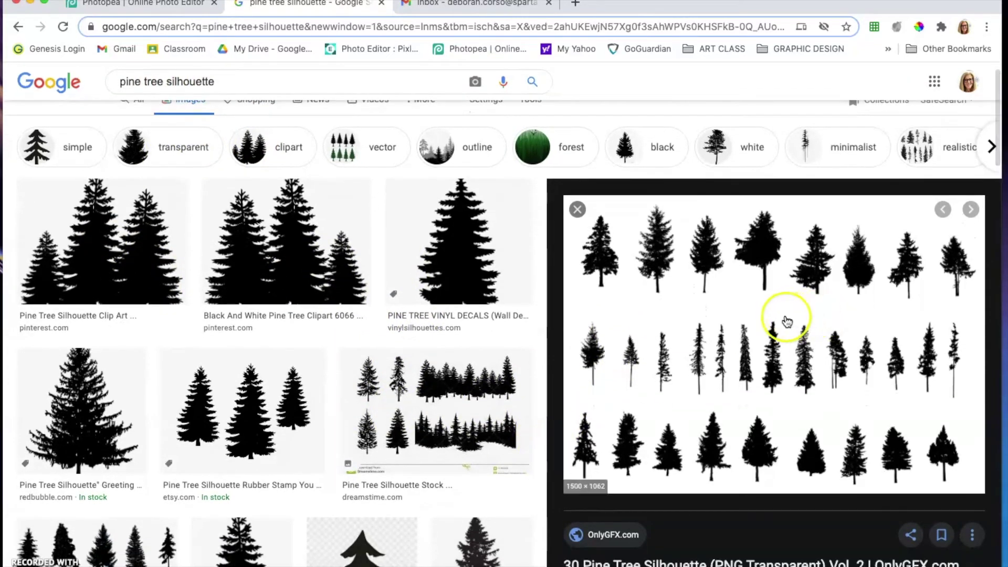
scroll(475, 488, down, 5)
scroll(478, 490, down, 3)
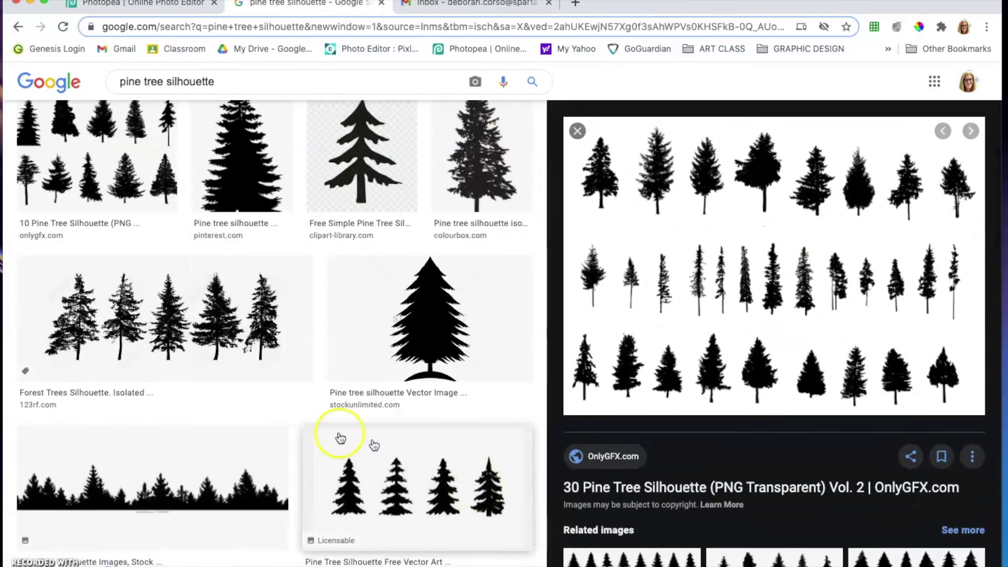
scroll(271, 336, up, 2)
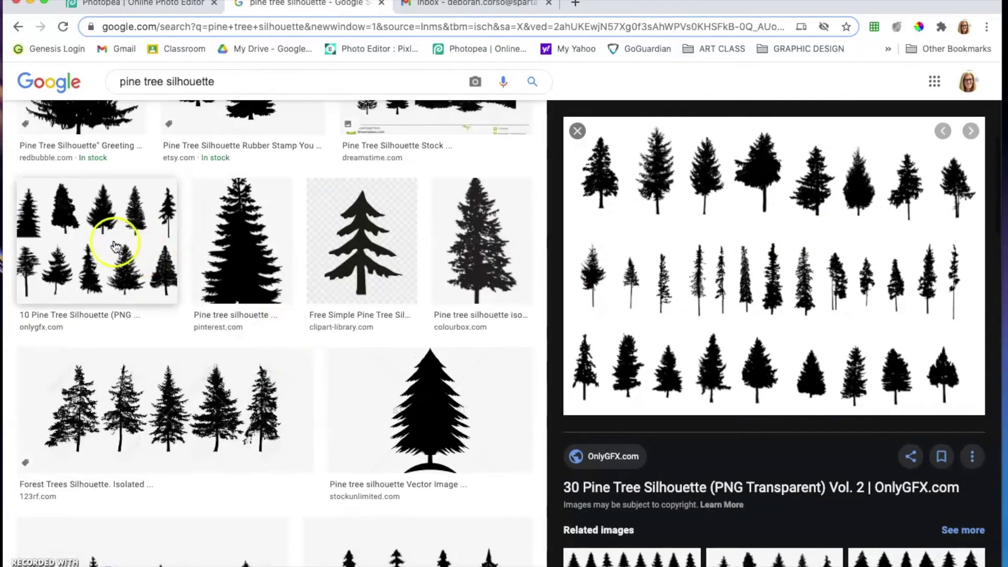
click(111, 239)
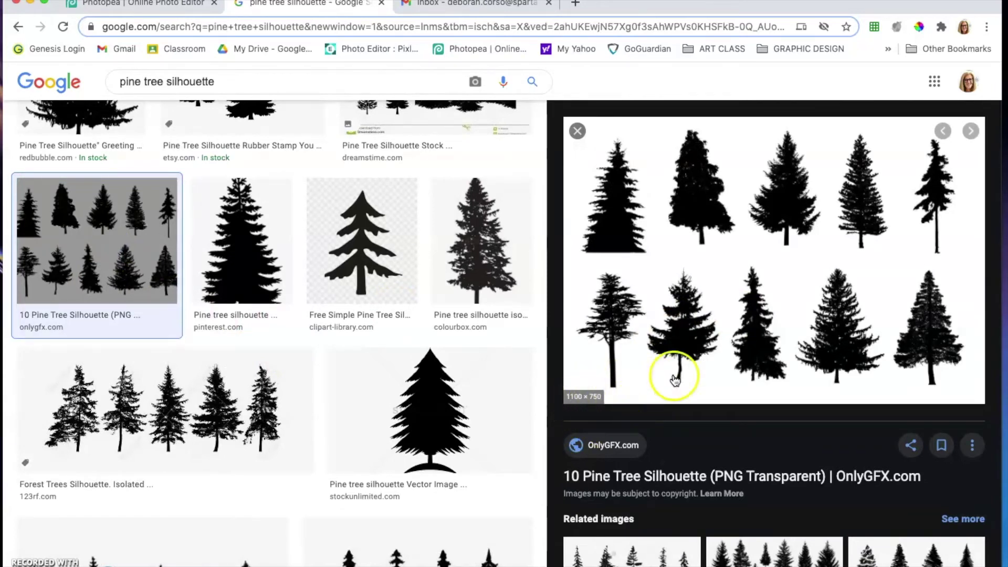
Step: Open the full-size 10-pine-tree.jpg (1100 × 750) in its own new tab and view it
right_click(797, 307)
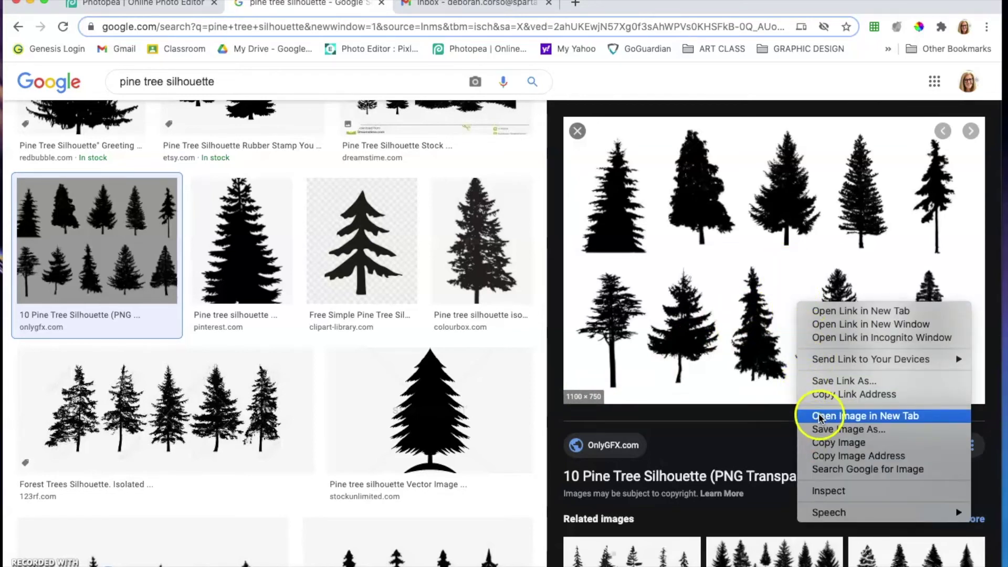
click(865, 417)
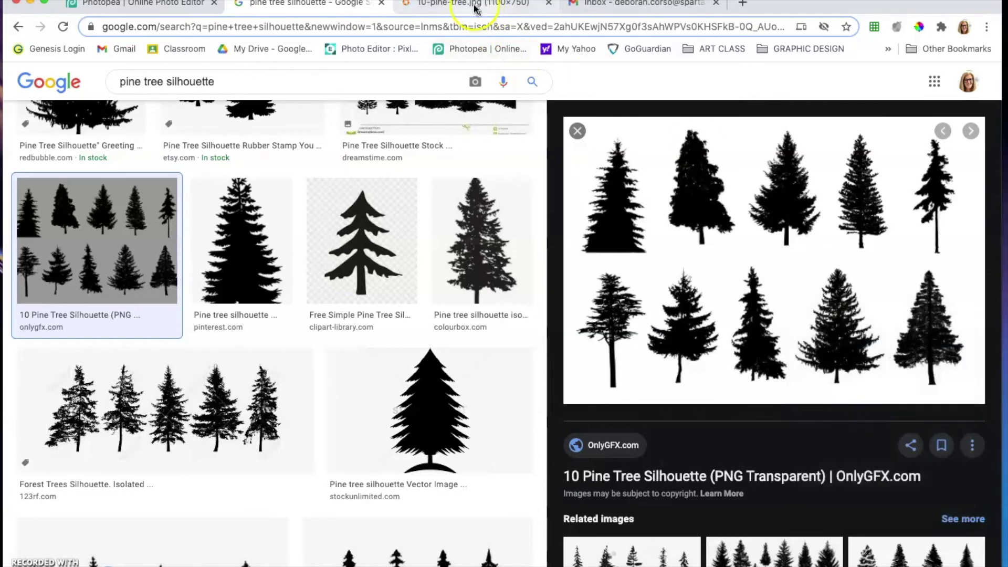
click(461, 3)
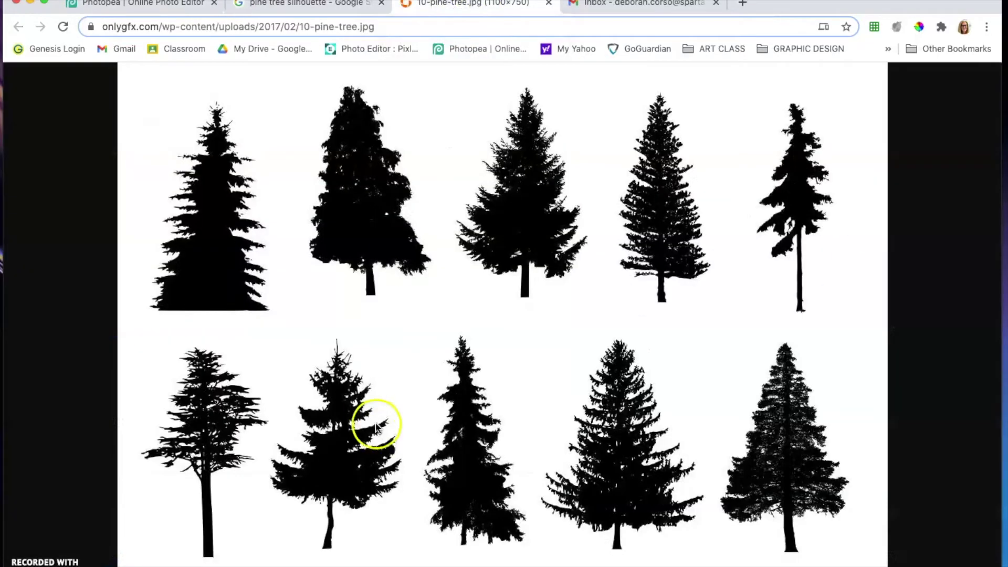
Step: Save the pine tree image to the Desktop as 10-pine-tree JPEG, then return to Photopea
right_click(483, 309)
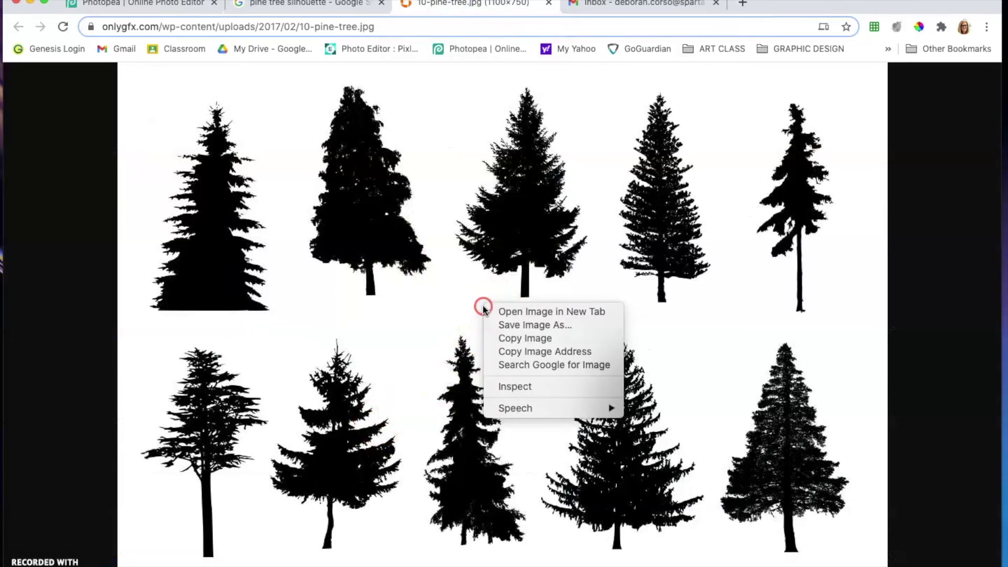
click(502, 325)
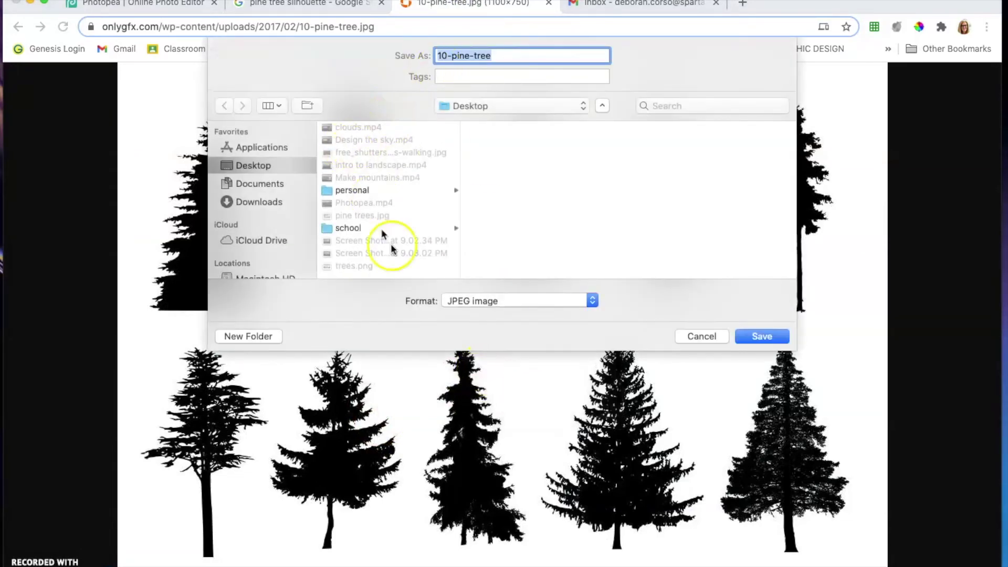
click(761, 336)
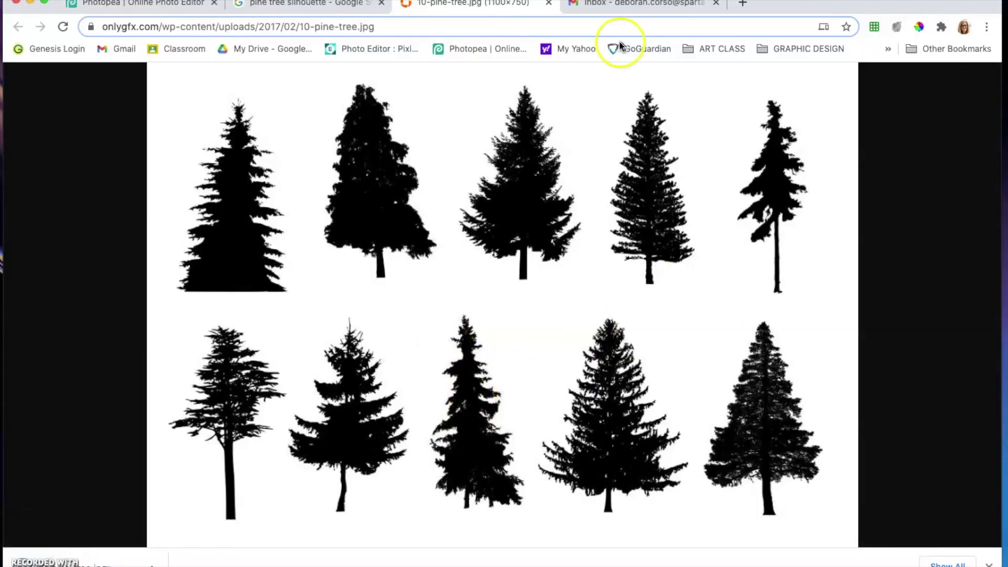
click(133, 5)
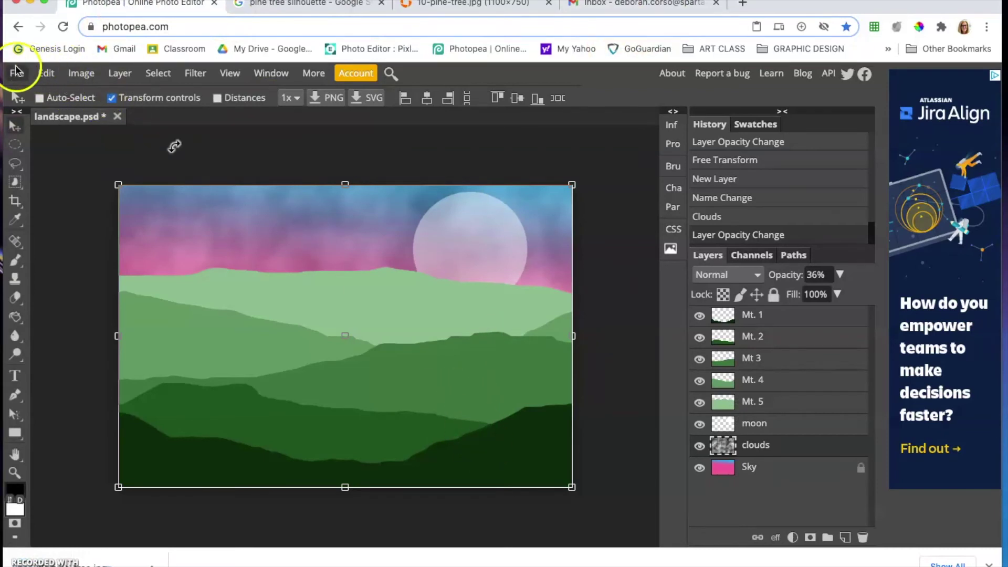
Step: Open 10-pine-tree.jpg from the Desktop as a new Photopea document
click(16, 76)
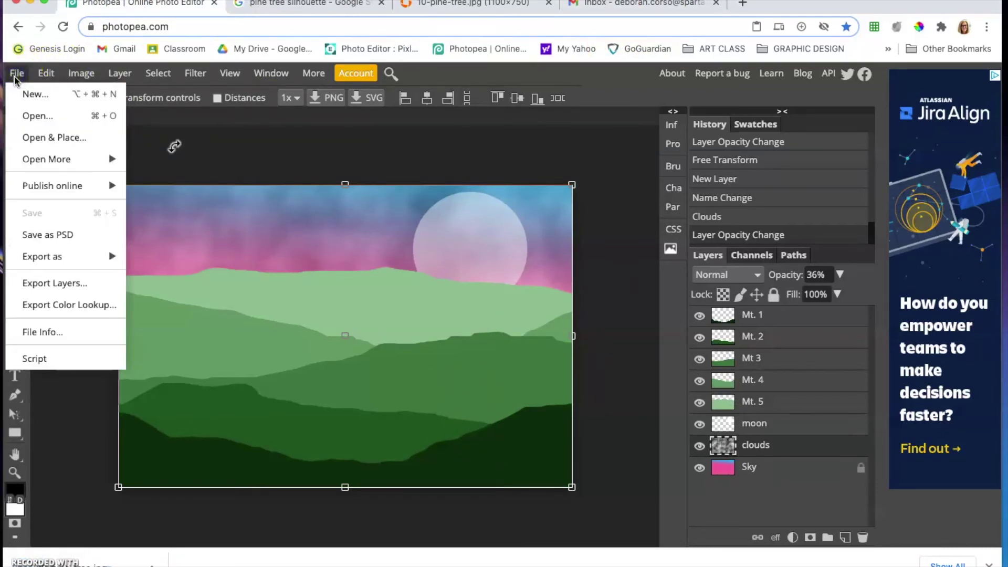
click(47, 117)
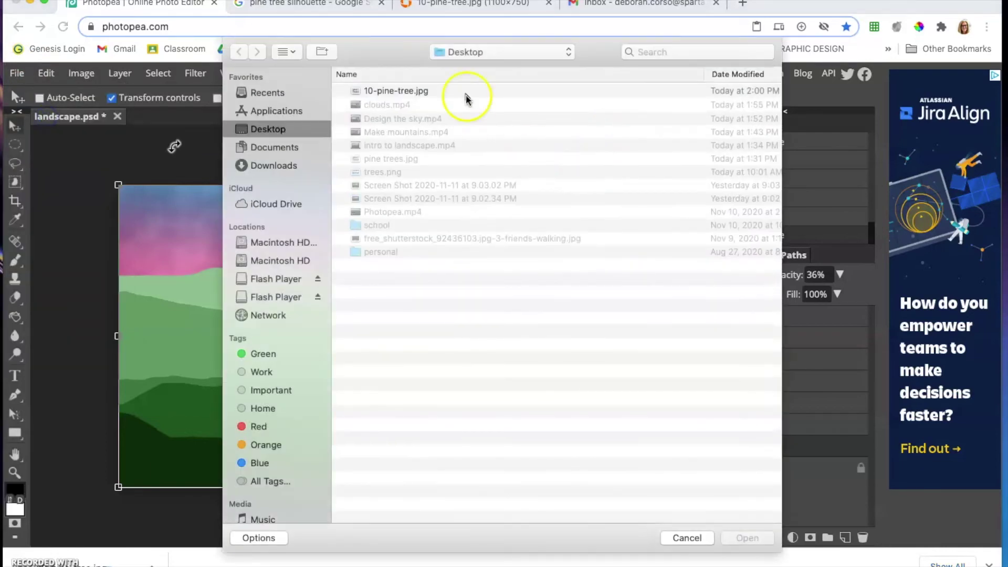
double_click(375, 93)
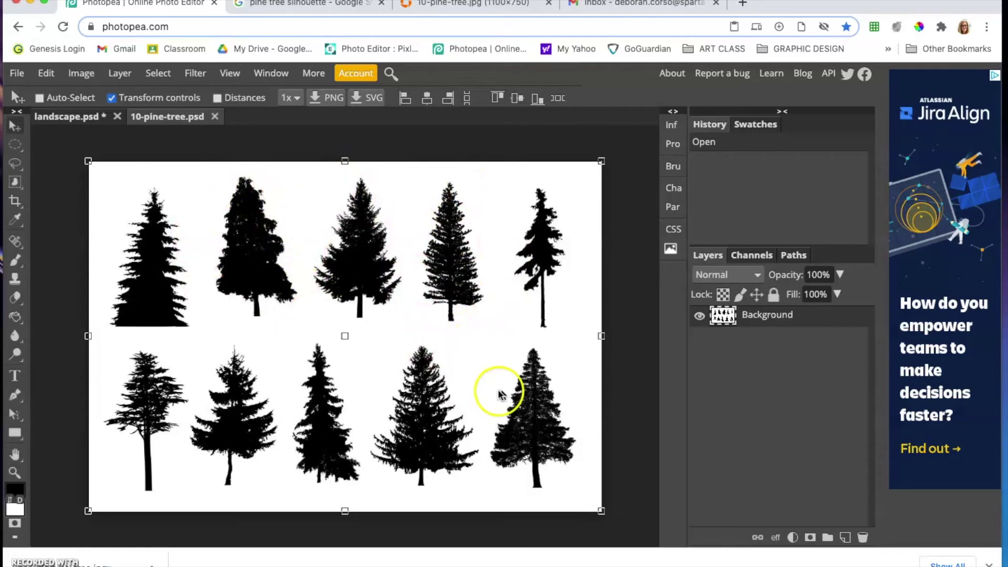
Step: Lasso-select the fourth pine tree in the lower row
click(15, 144)
drag(443, 344, 530, 480)
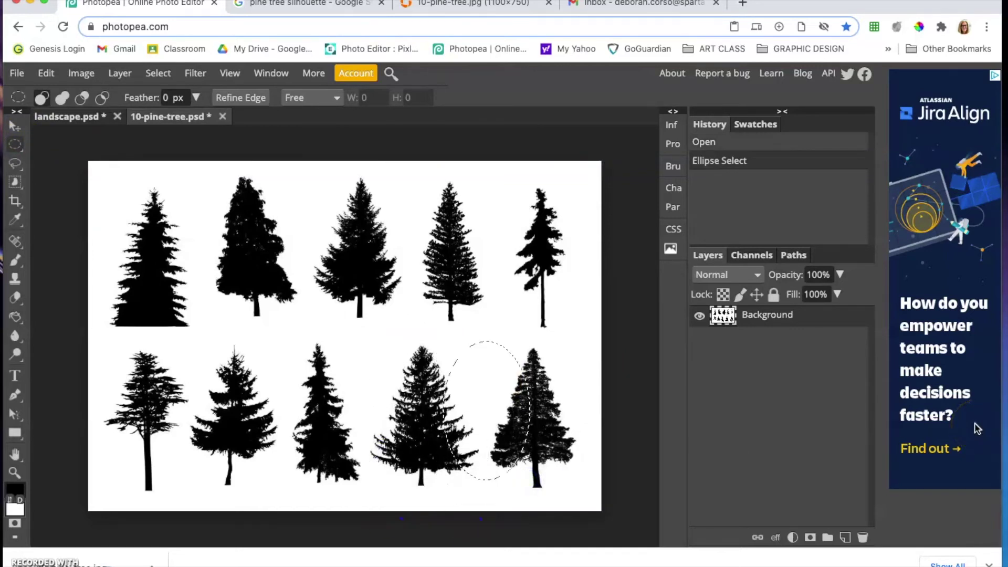
key(ctrl+d)
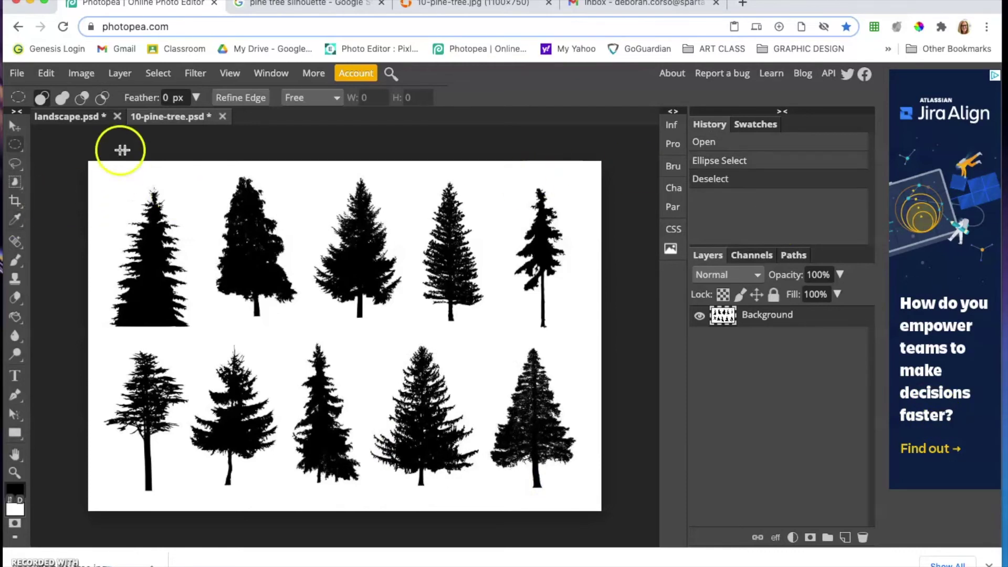
click(16, 167)
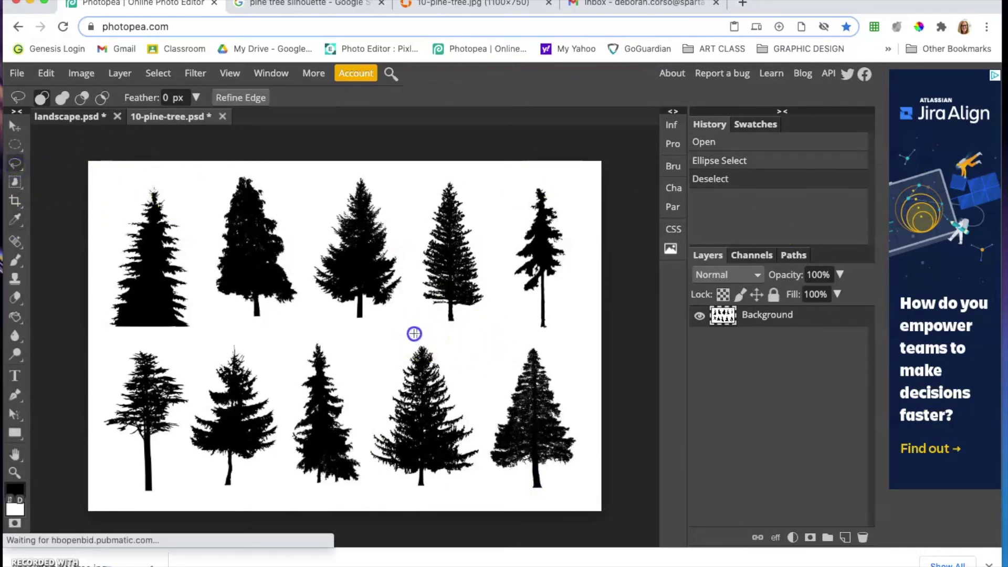
mouse_move(366, 426)
mouse_down()
mouse_move(382, 484)
mouse_move(430, 505)
mouse_move(457, 497)
mouse_up()
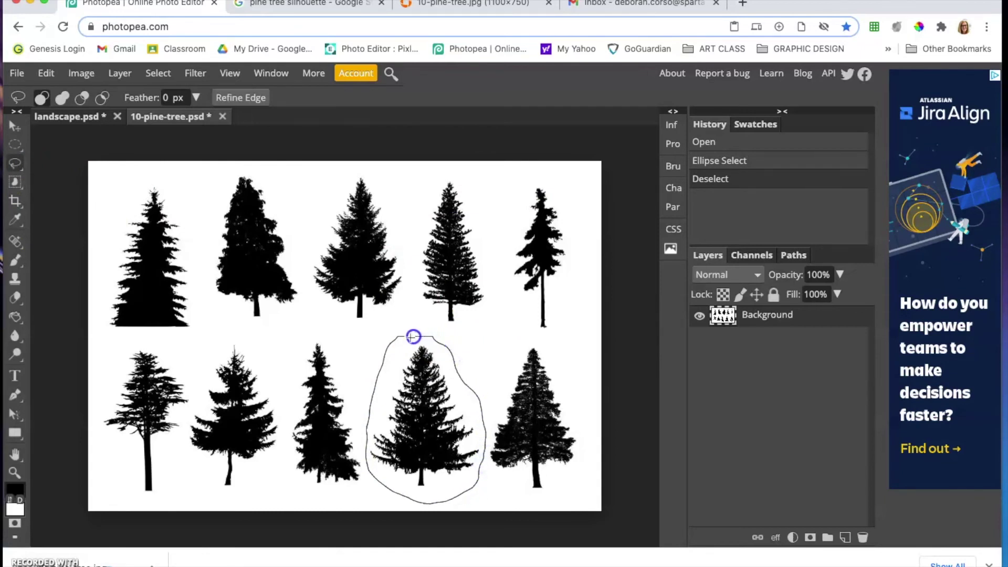
drag(413, 337, 413, 337)
Step: Copy and paste the selected tree onto a new Layer 1
click(52, 75)
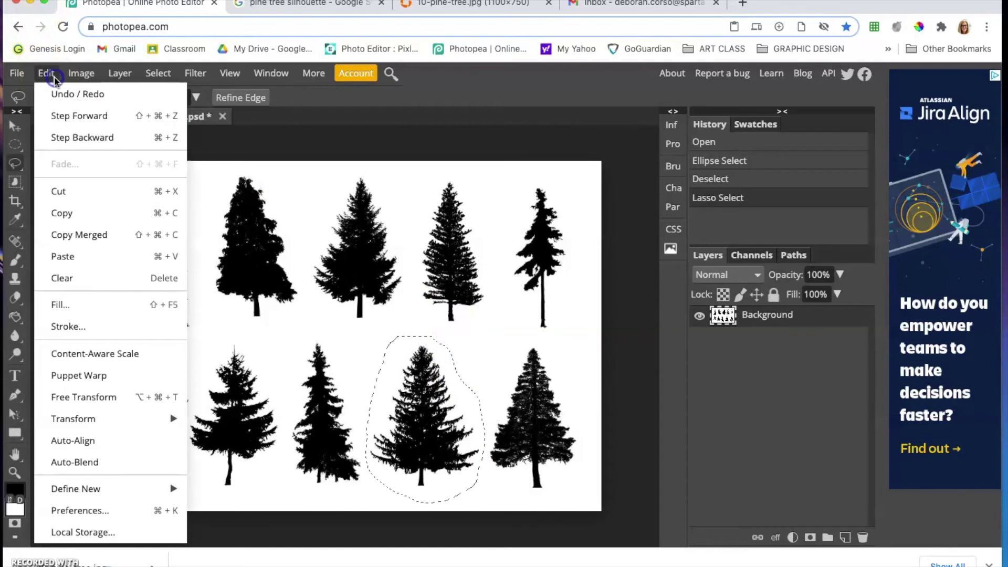
click(76, 212)
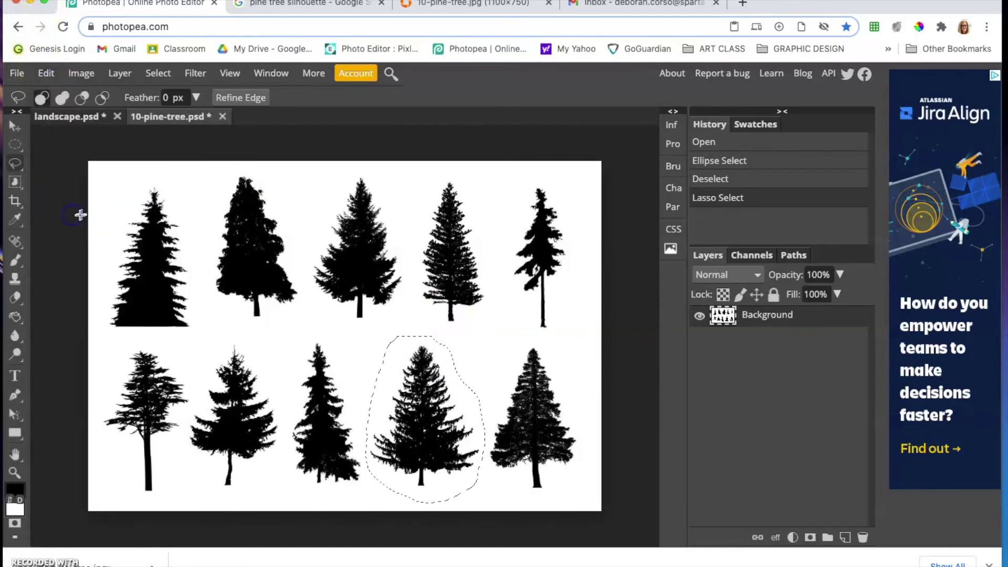
click(44, 74)
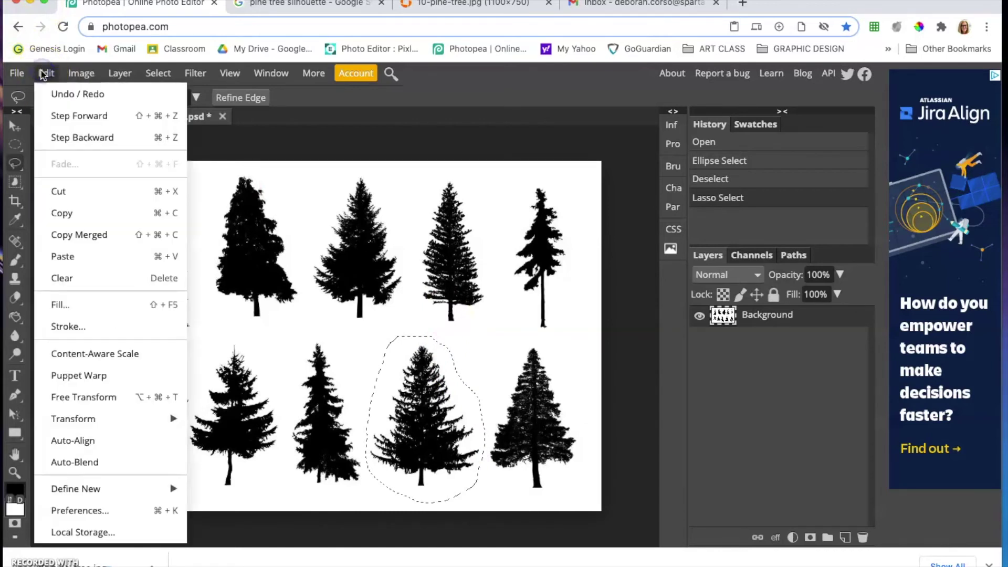
click(70, 257)
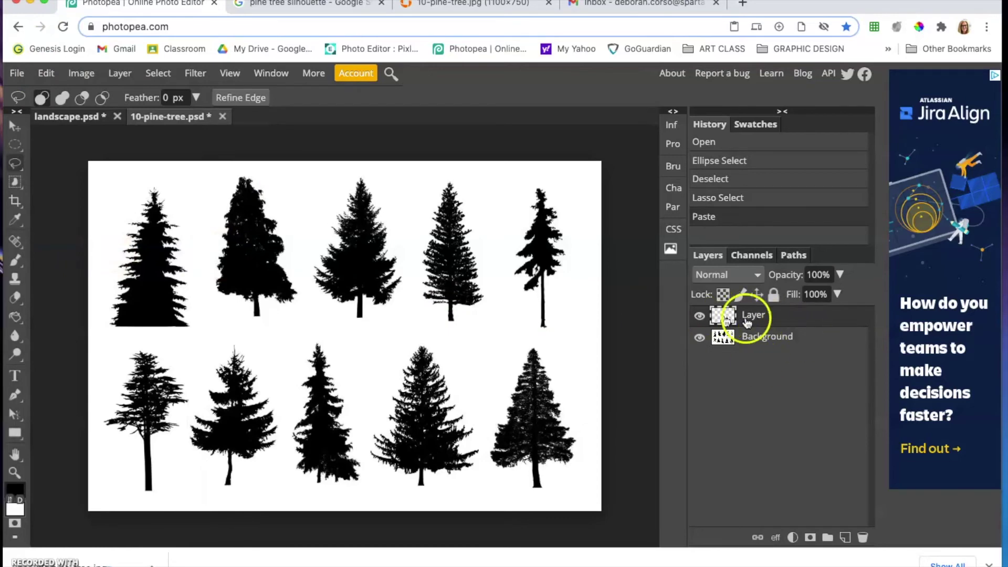
Step: Hide the Background layer and define the isolated pine tree as a new brush
click(699, 340)
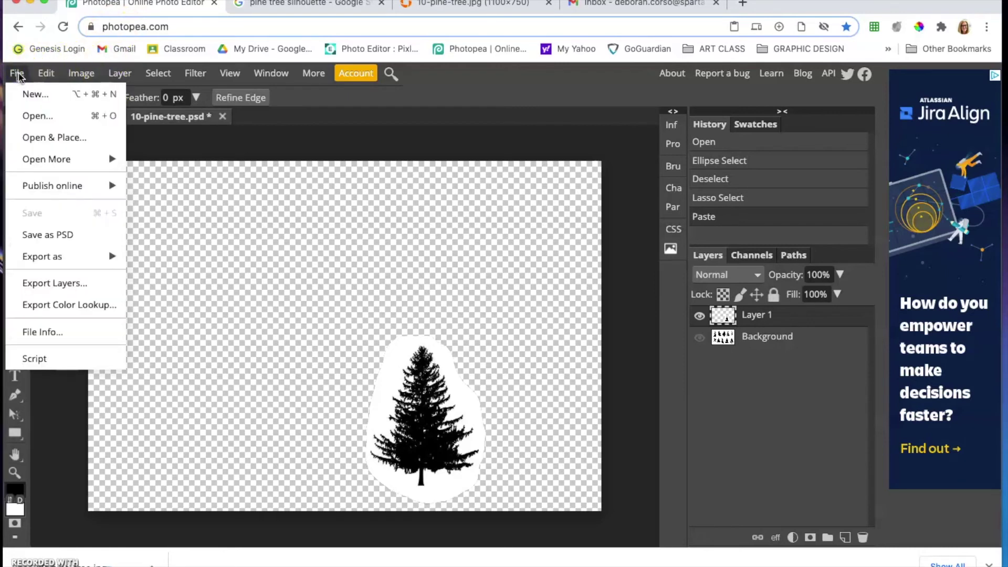
mouse_move(51, 78)
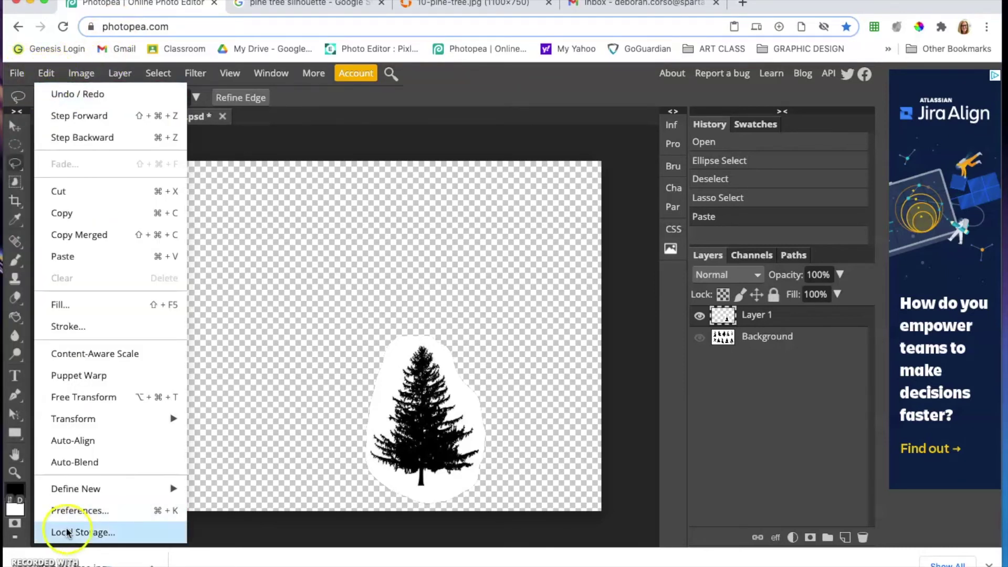
mouse_move(74, 489)
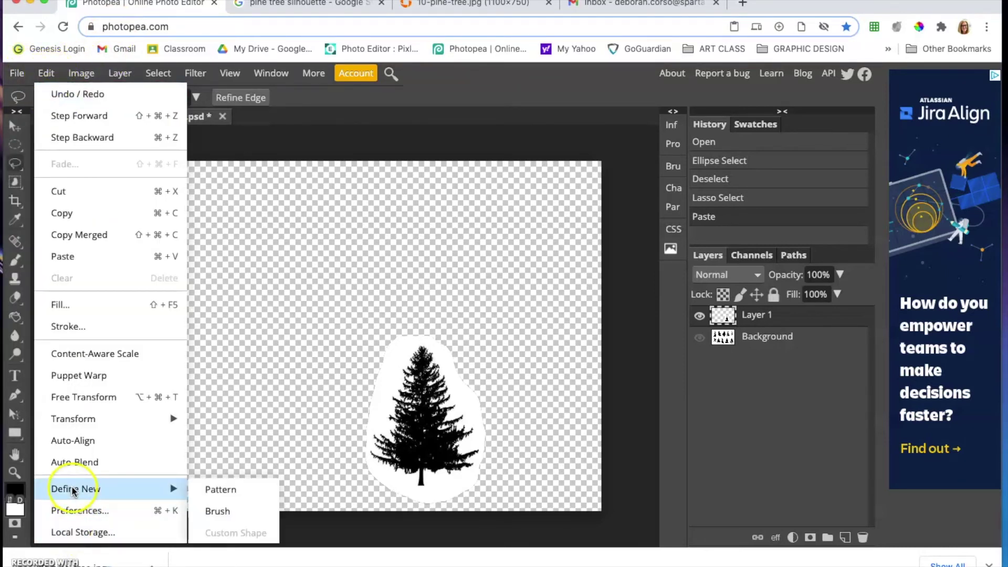
click(230, 512)
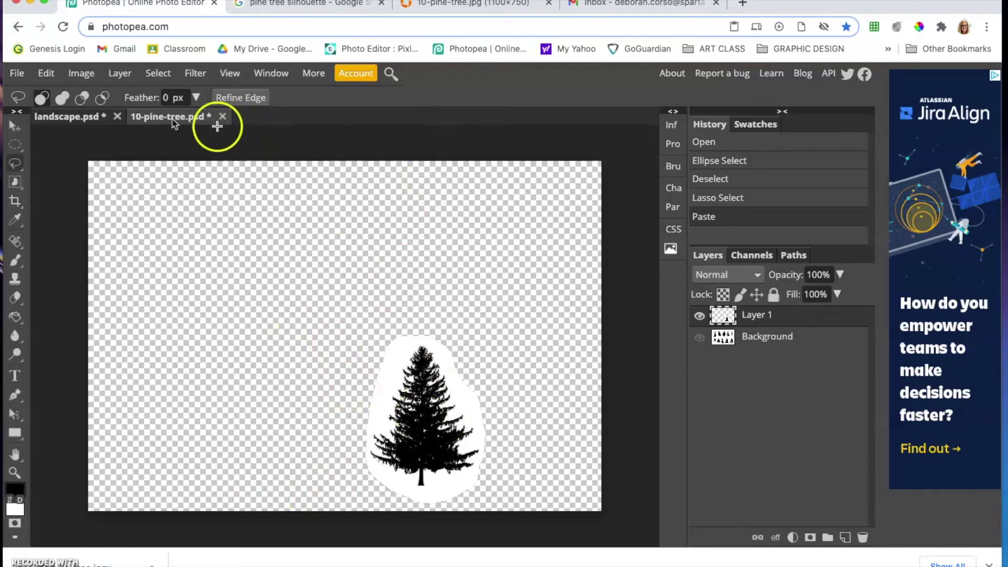
Step: On landscape.psd, take the Brush tool with the new 240 px pine tree tip
click(70, 117)
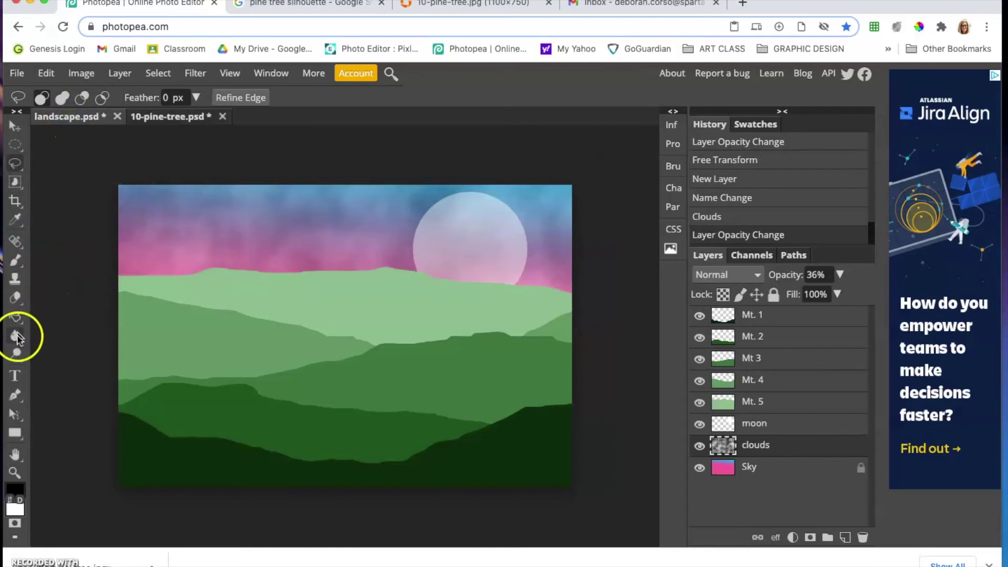
click(16, 264)
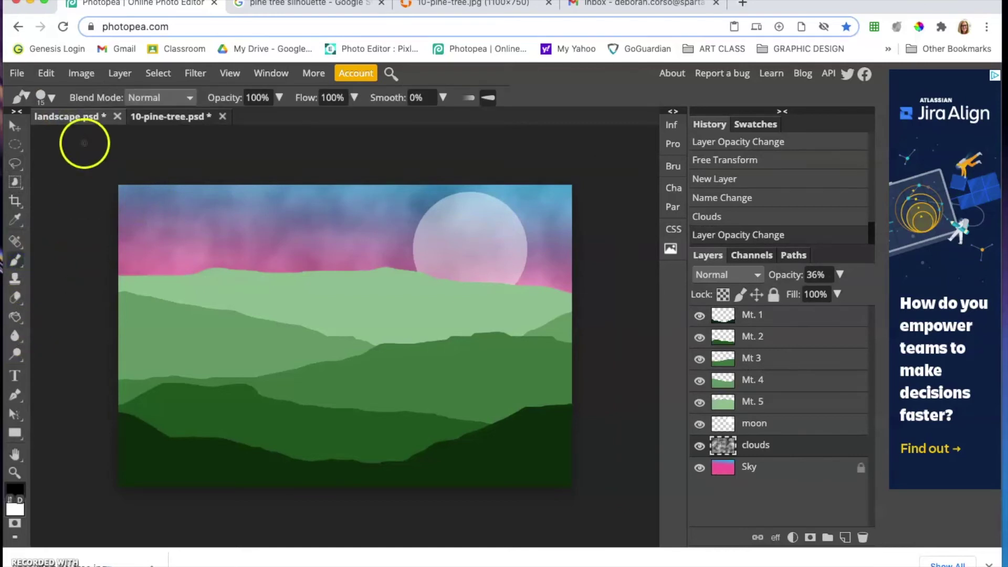
click(45, 98)
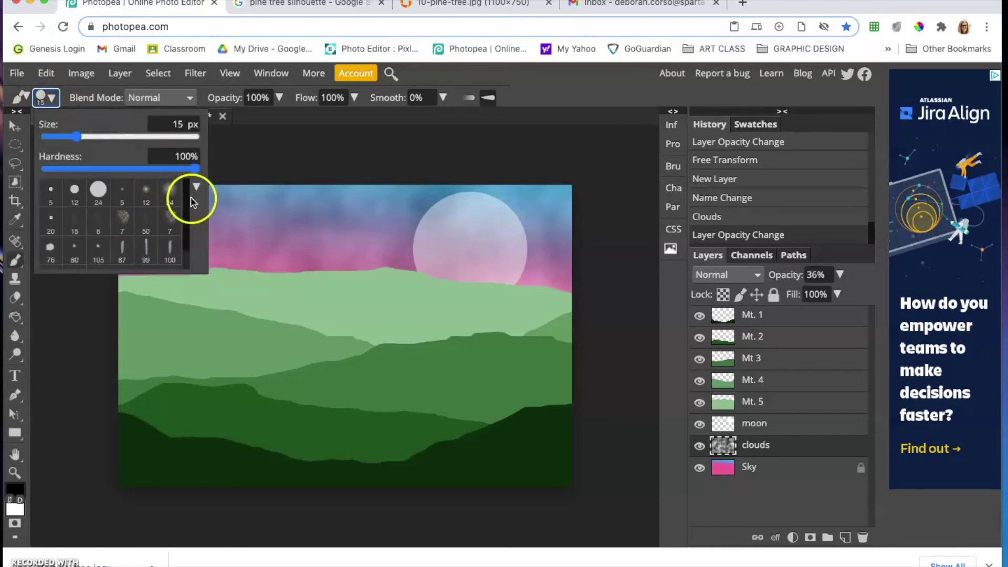
drag(187, 208, 182, 271)
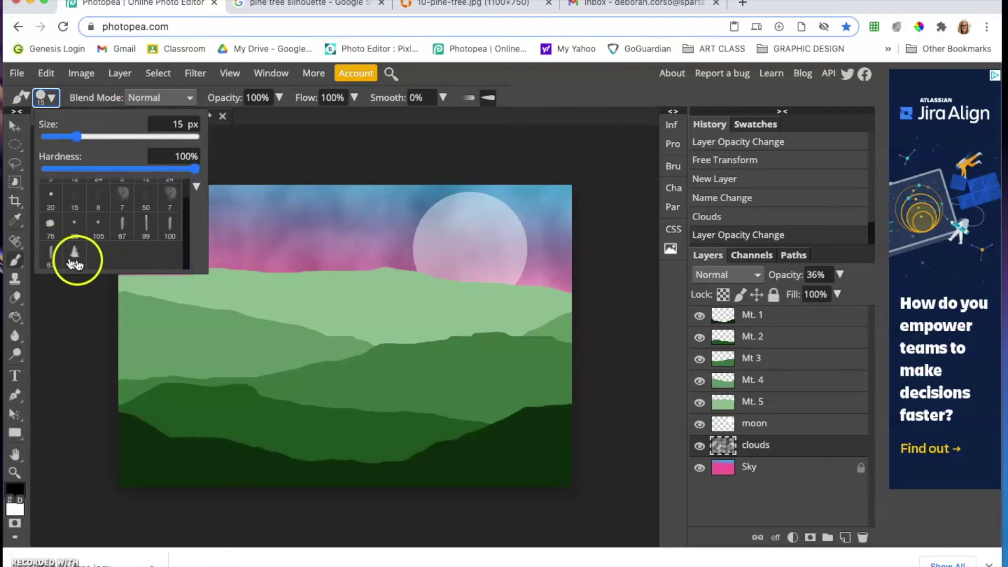
click(73, 255)
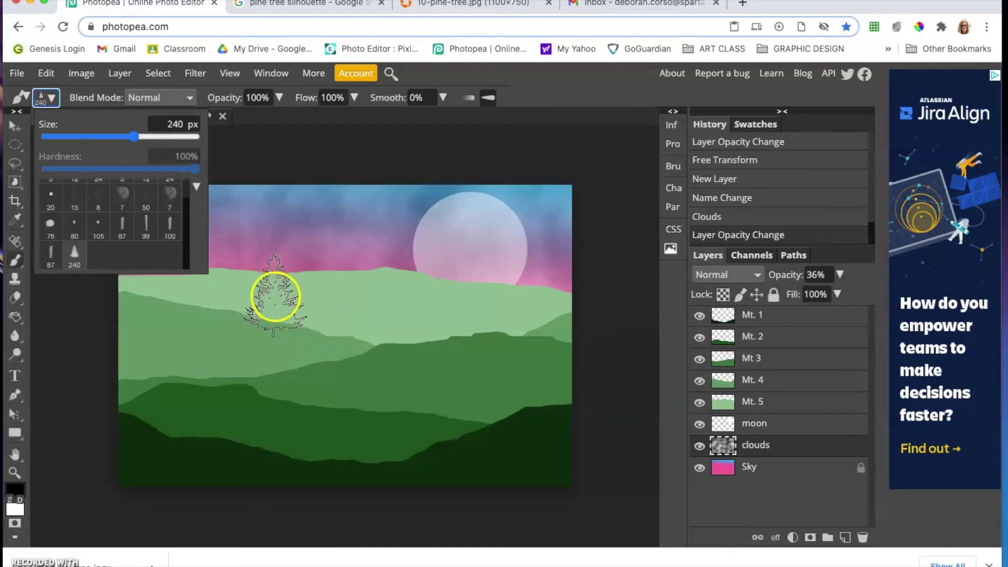
Step: Select the Mt. 1 layer and resize the pine tree brush to 350
click(74, 373)
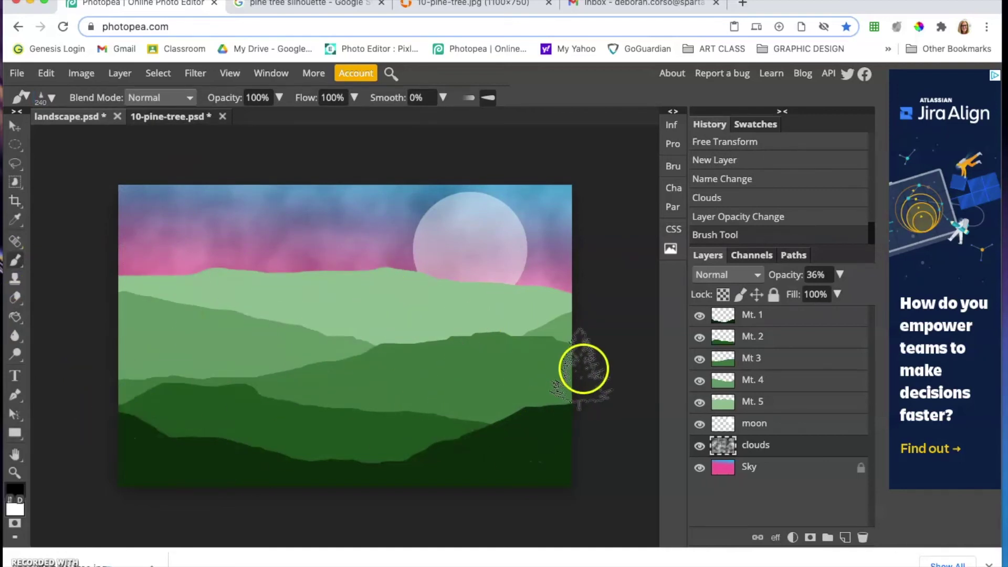
click(754, 318)
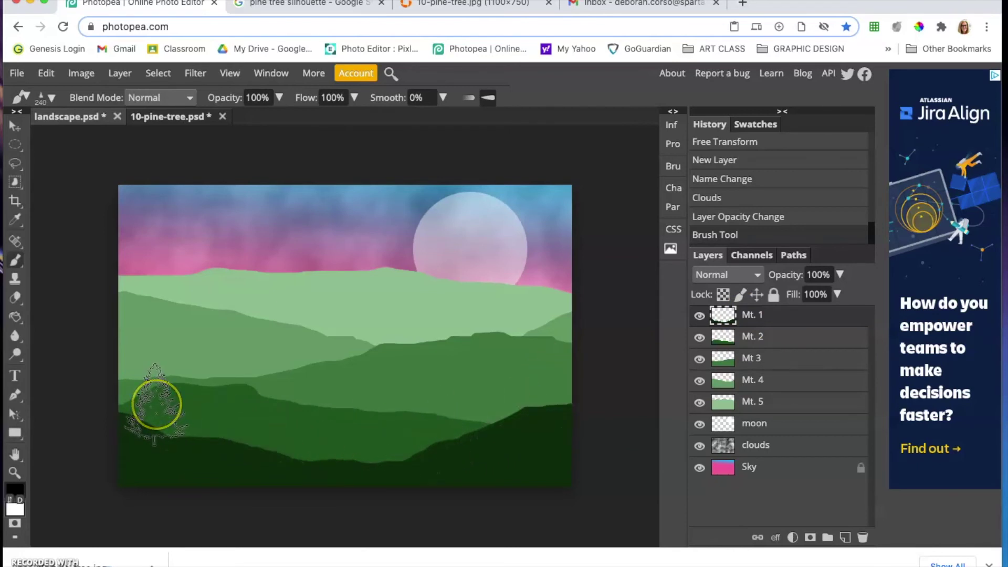
key(bracketright)
key(bracketright)
key(bracketright)
key(bracketright)
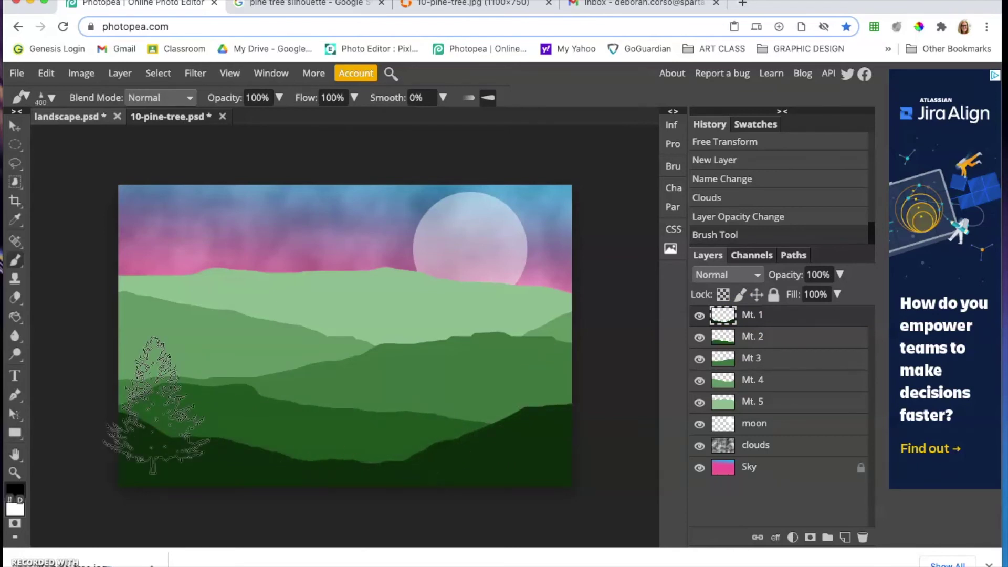
key(bracketleft)
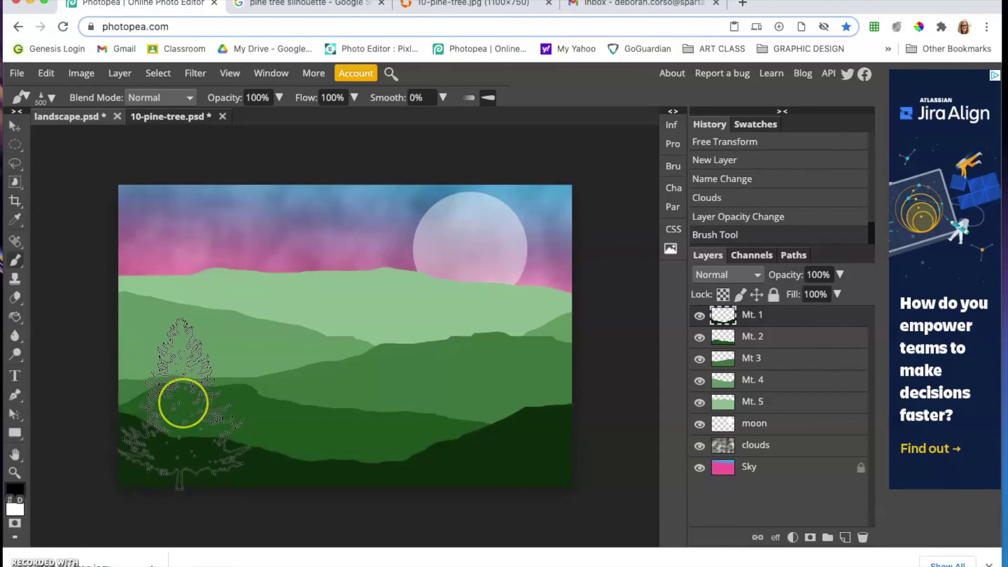
key(bracketleft)
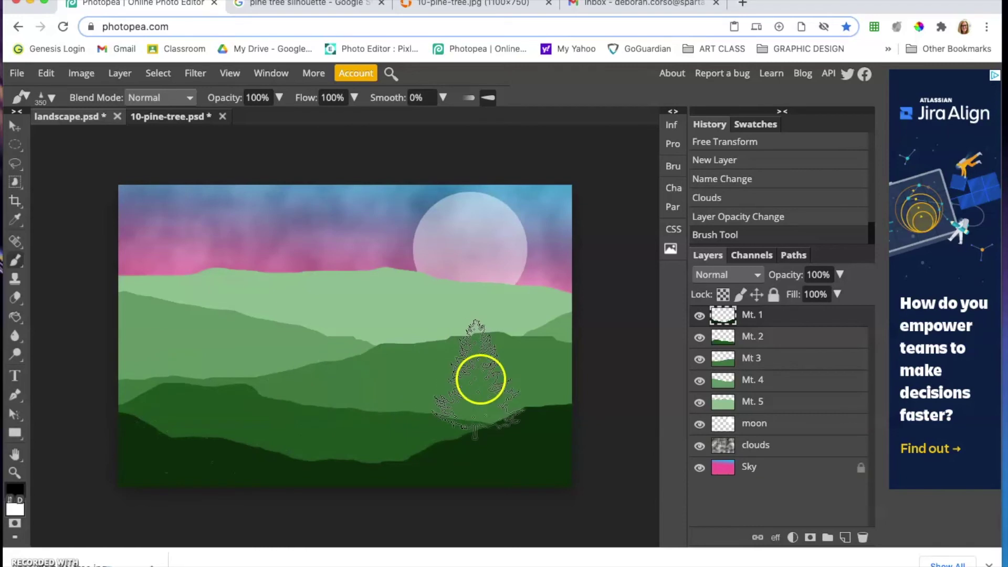
Step: Set foreground to dark green 082b0b and stamp four large pines on Mt. 1's sides
click(17, 490)
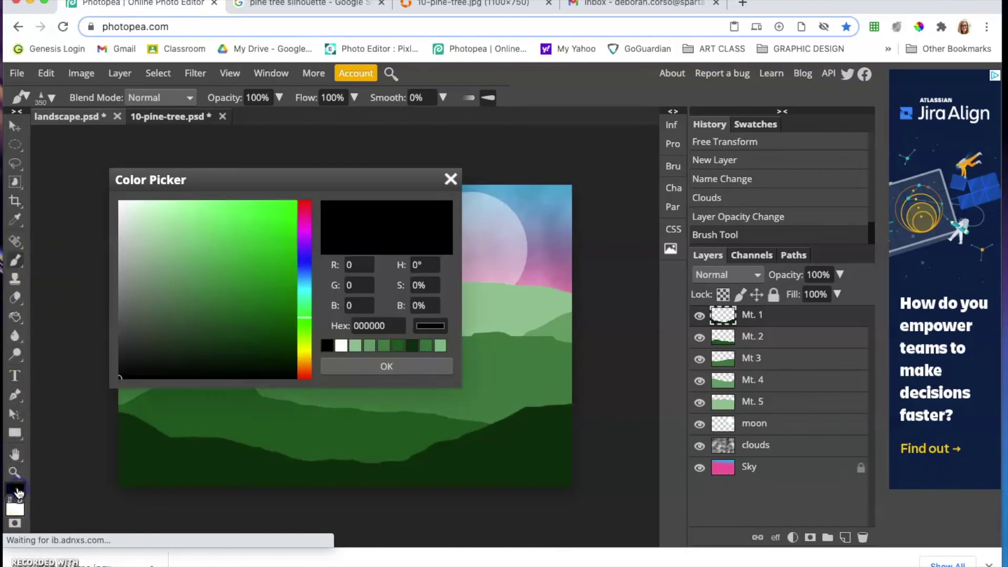
click(542, 460)
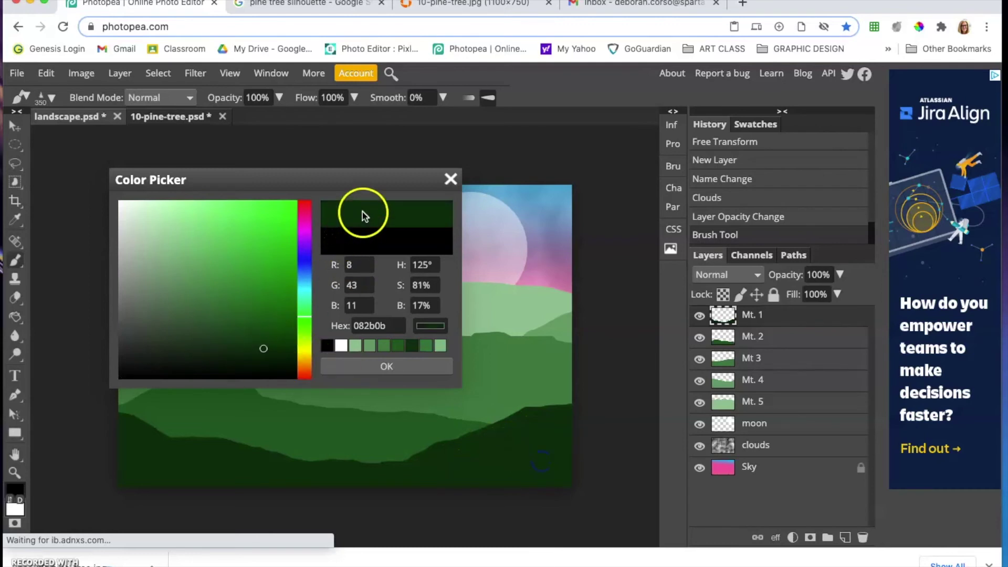
click(387, 366)
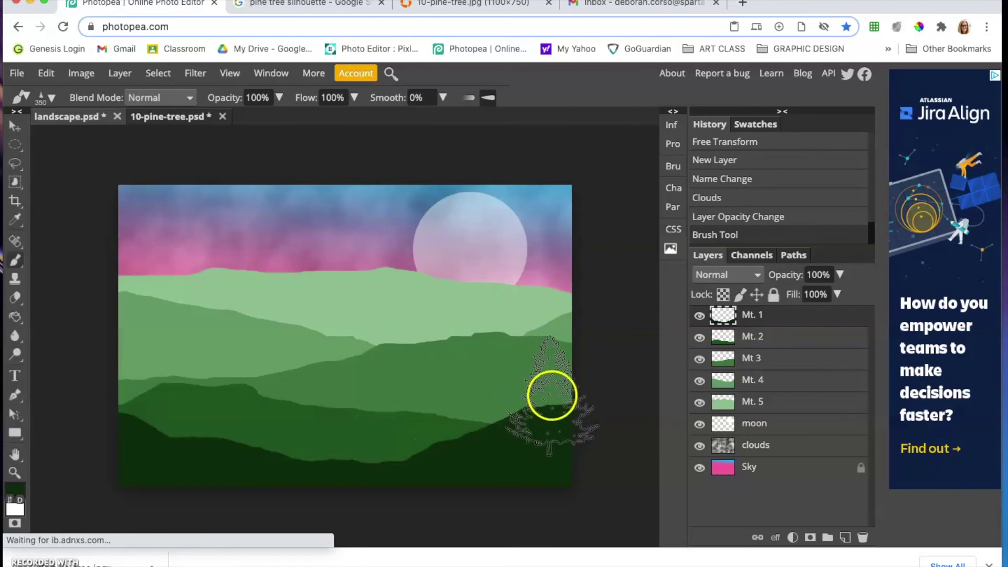
click(552, 395)
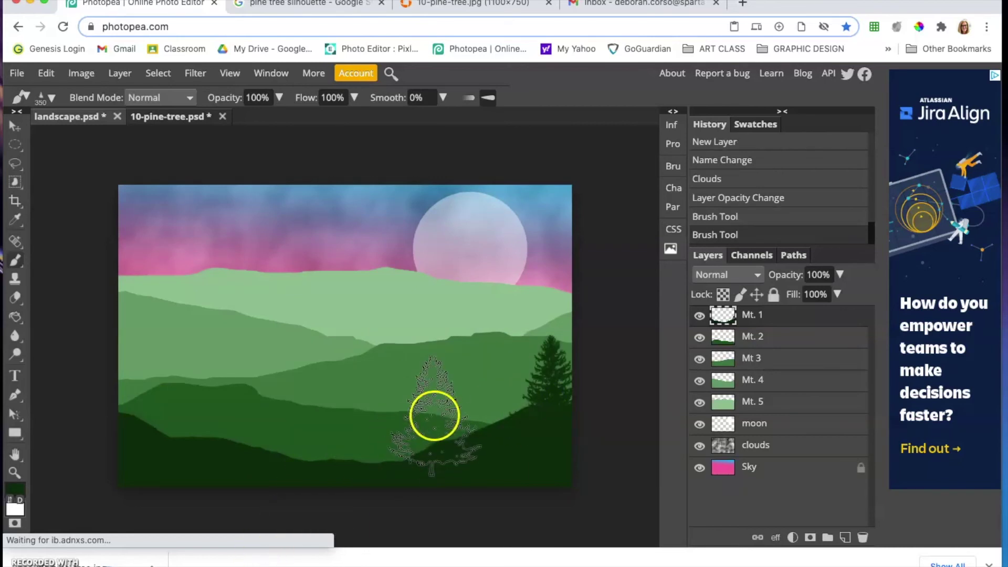
click(508, 376)
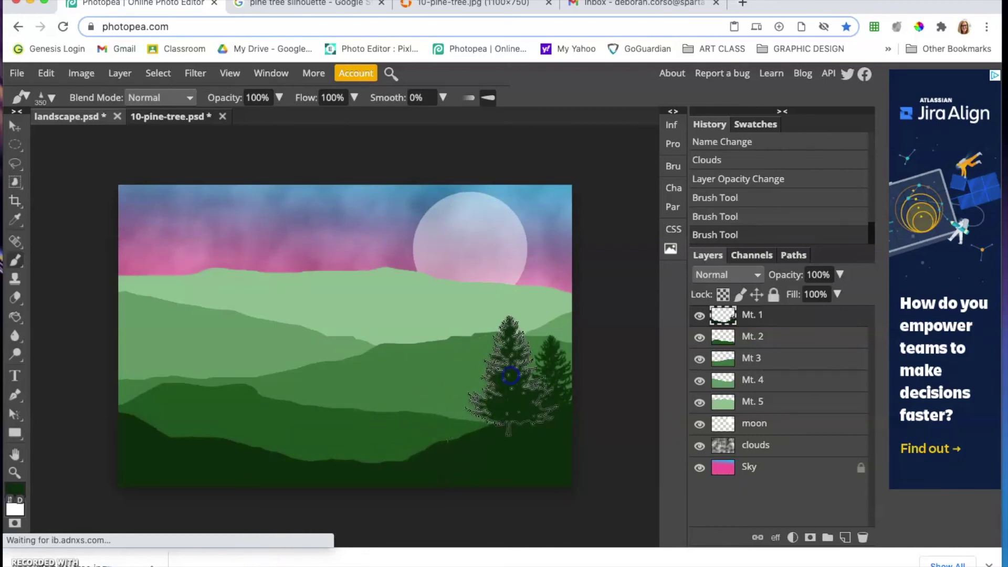
click(148, 412)
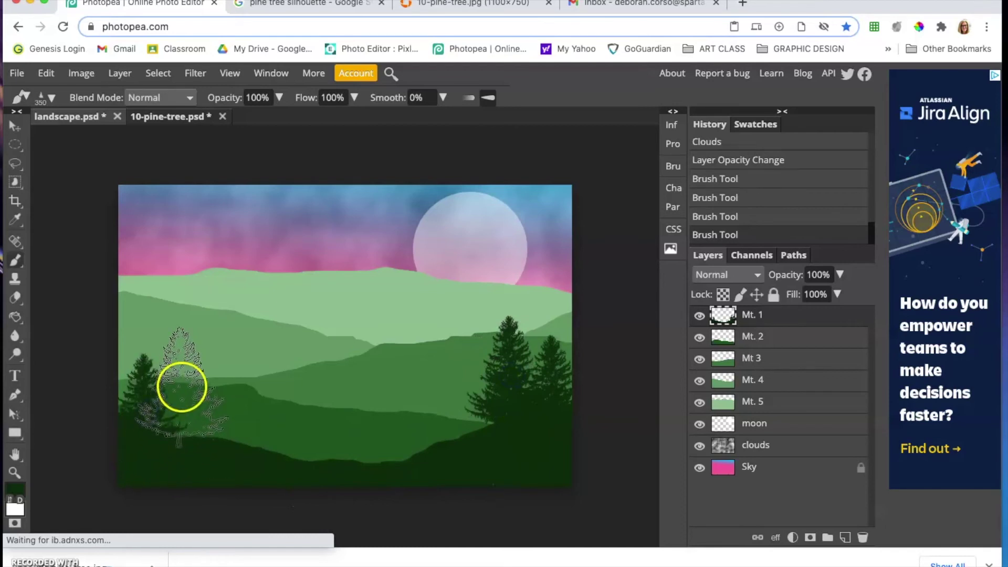
click(195, 384)
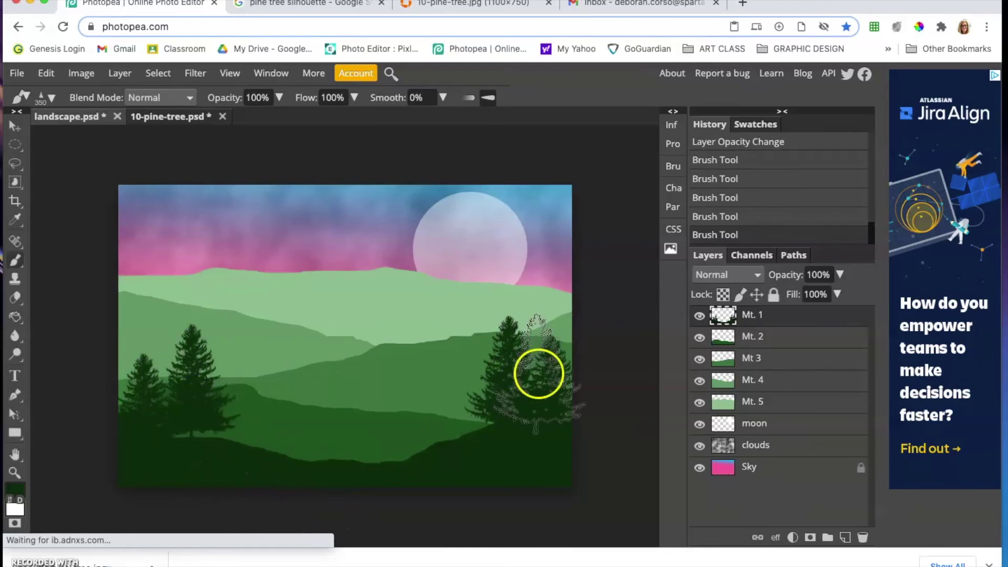
Step: Shrink the brush to 250 and add four smaller pines to Mt. 1
key(bracketleft)
key(bracketleft)
click(549, 377)
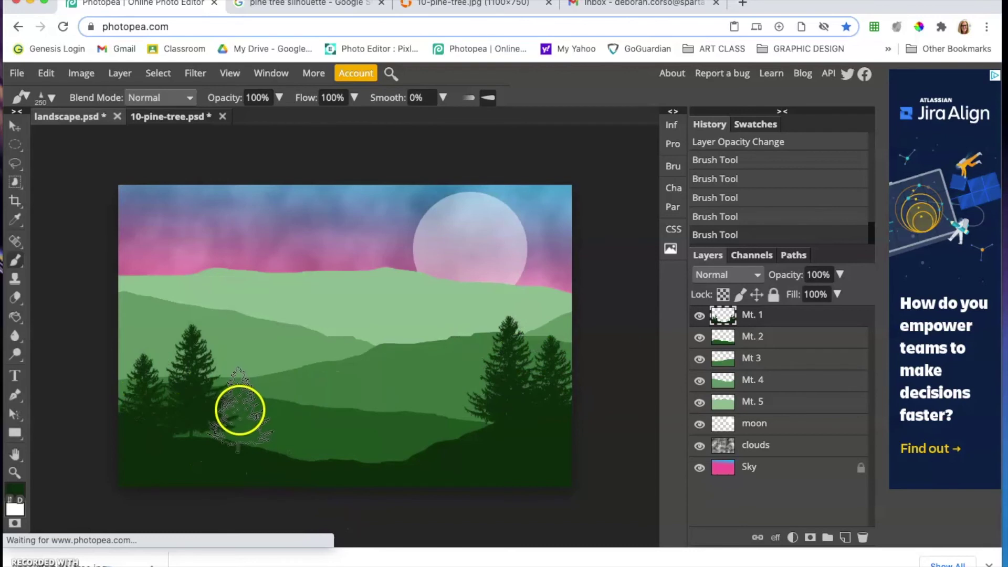
click(238, 413)
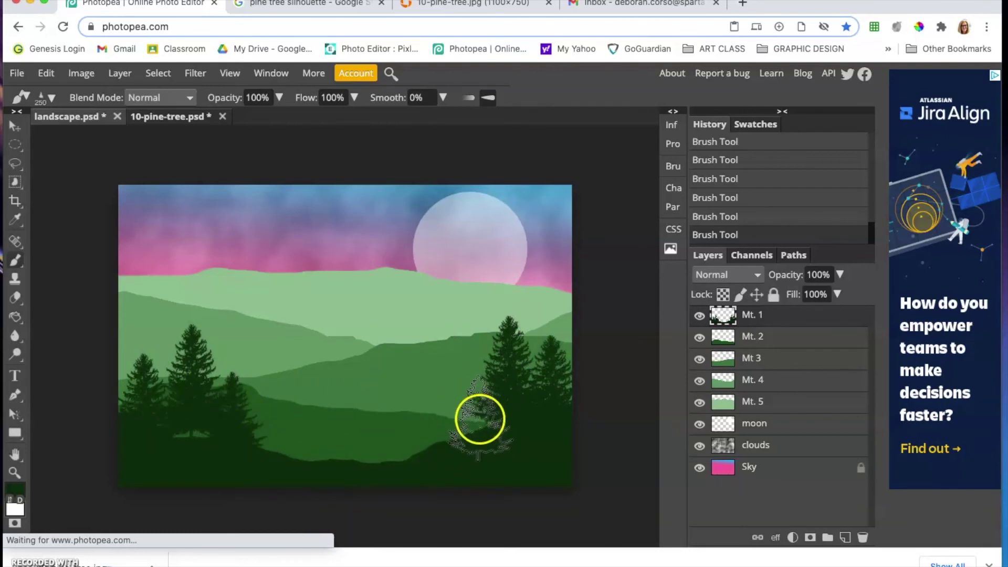
click(480, 420)
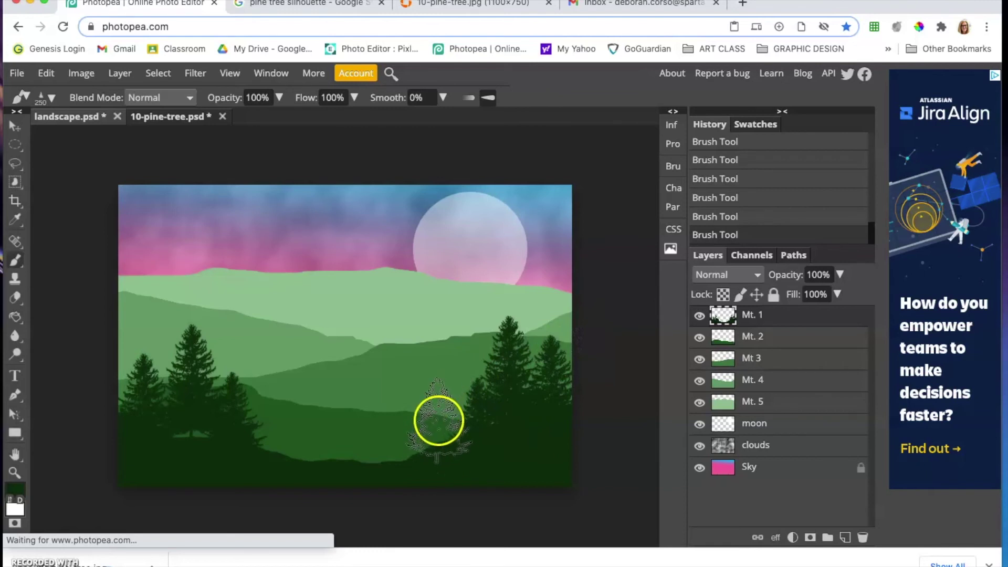
click(425, 429)
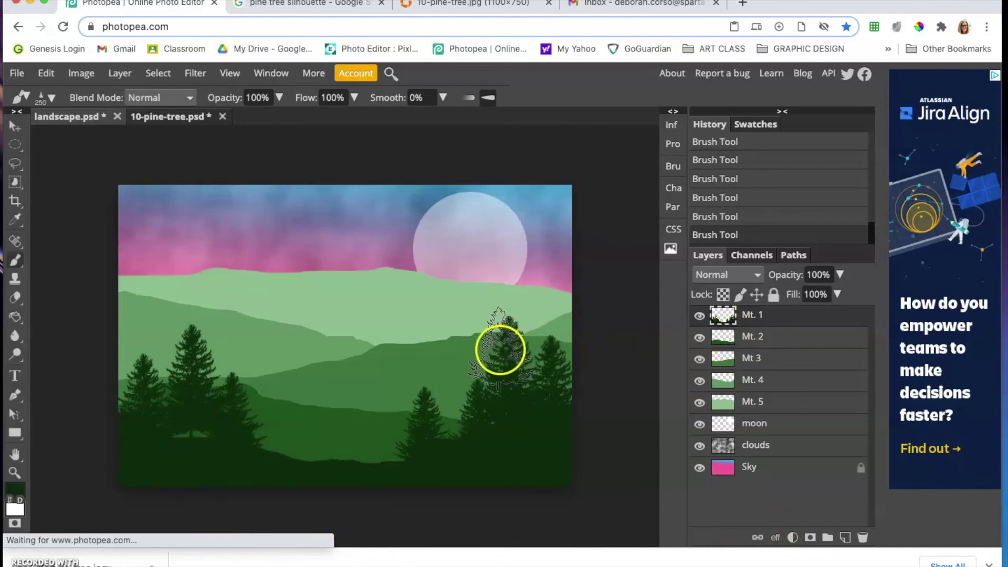
click(700, 316)
click(701, 317)
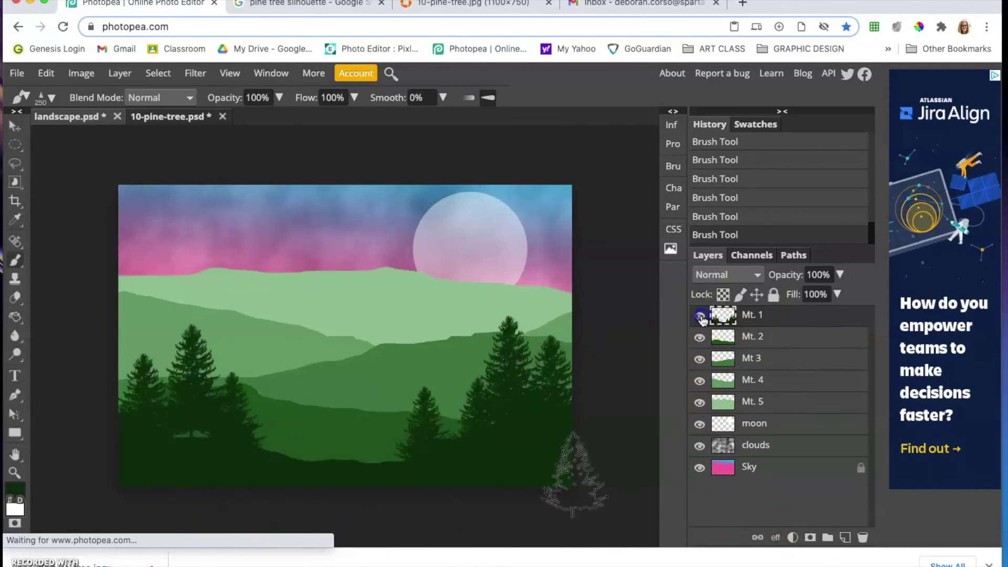
Step: Select Mt. 2, set foreground to green 1b5520, and shrink the brush to 150
click(765, 342)
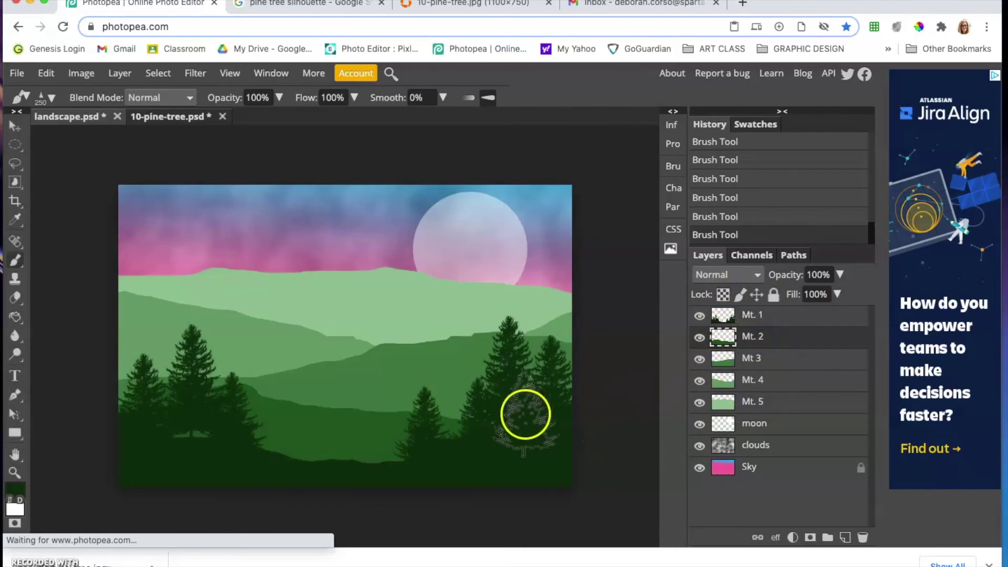
click(16, 497)
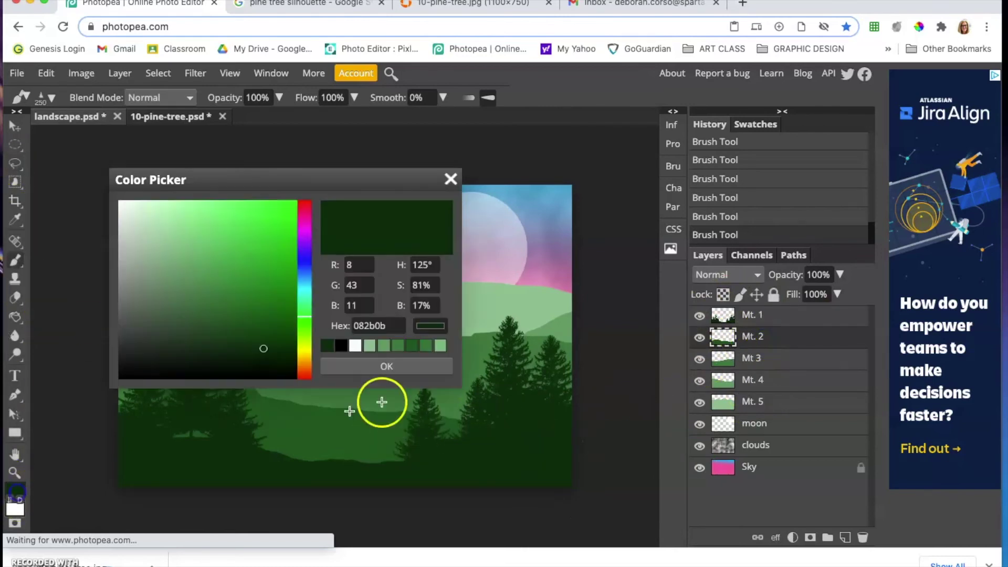
click(317, 434)
click(378, 362)
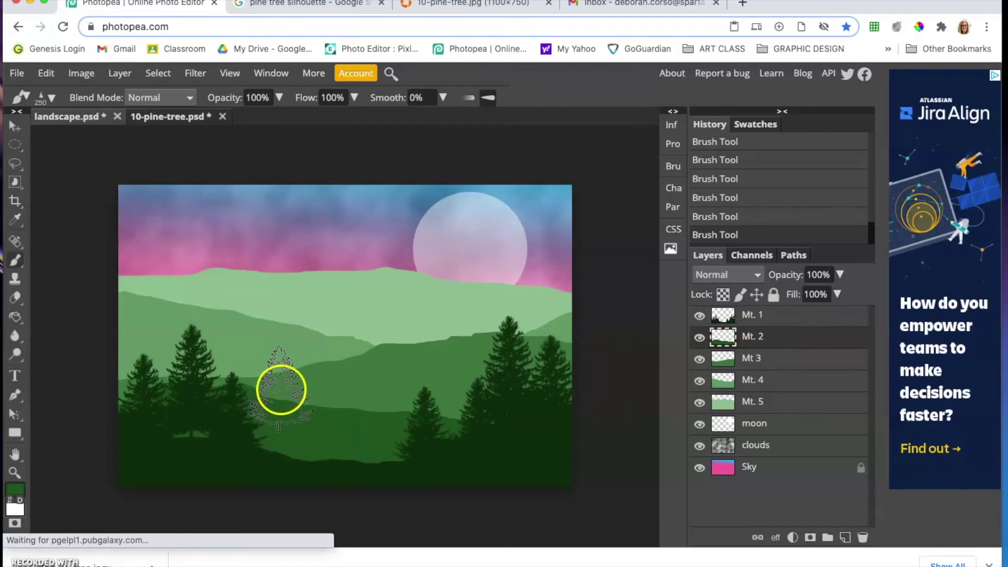
key(bracketleft)
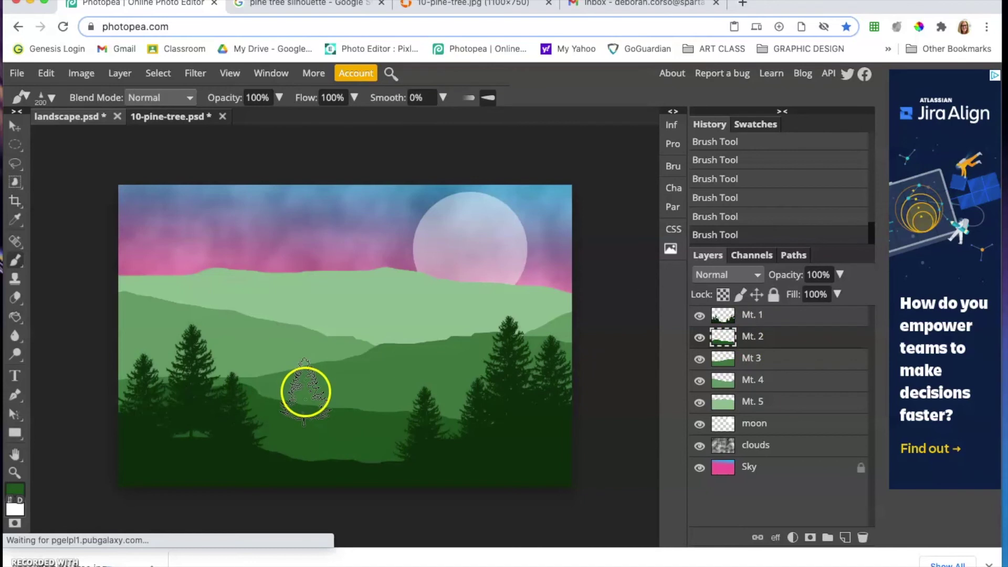
key(bracketleft)
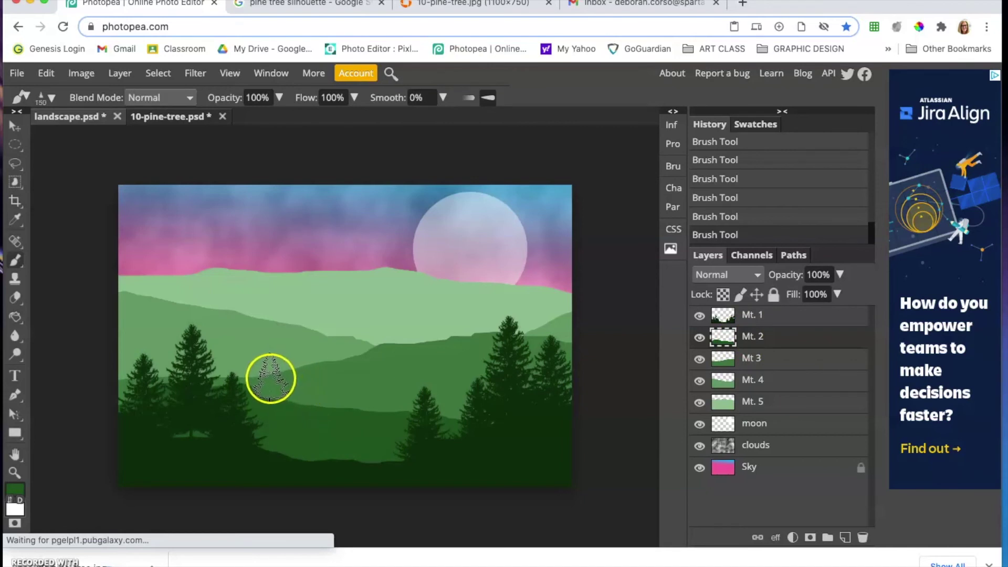
Step: Stamp small pines across the left, middle and right hills of Mt. 2
click(266, 379)
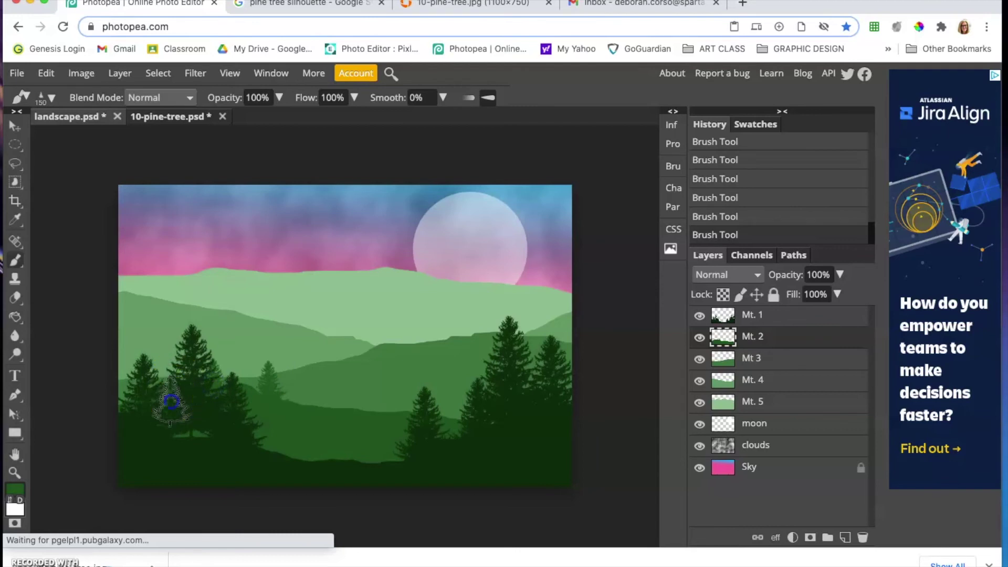
click(138, 415)
click(226, 382)
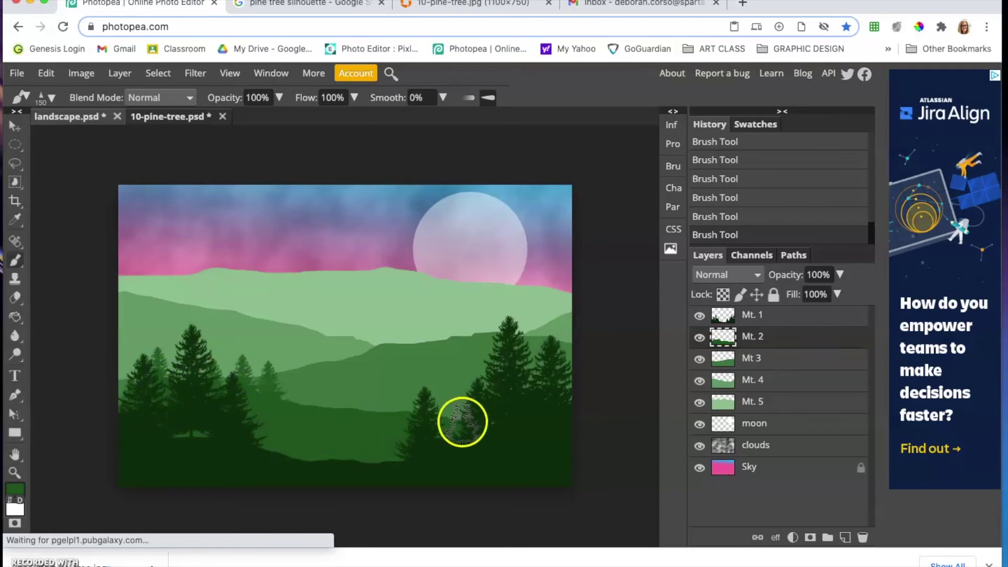
click(483, 380)
click(436, 462)
mouse_move(435, 462)
mouse_down()
mouse_move(412, 410)
mouse_move(446, 405)
mouse_move(408, 420)
mouse_move(395, 394)
mouse_move(378, 422)
mouse_move(357, 426)
mouse_move(313, 419)
mouse_move(336, 412)
mouse_move(299, 399)
mouse_move(338, 422)
mouse_move(337, 391)
mouse_move(628, 562)
mouse_up()
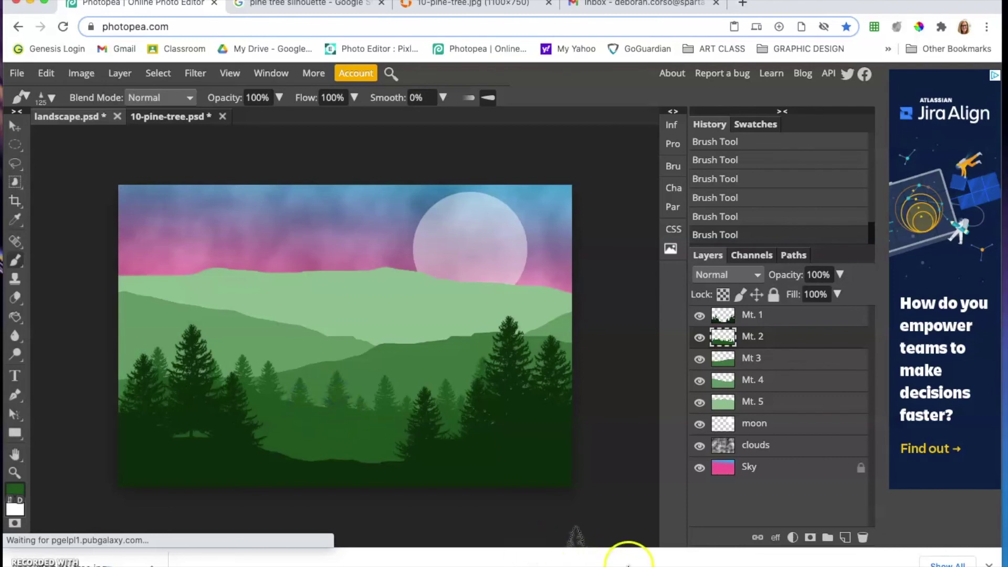
Step: On Mt 3, stamp small 39773e pines at the right and left, then select Mt. 4
click(761, 362)
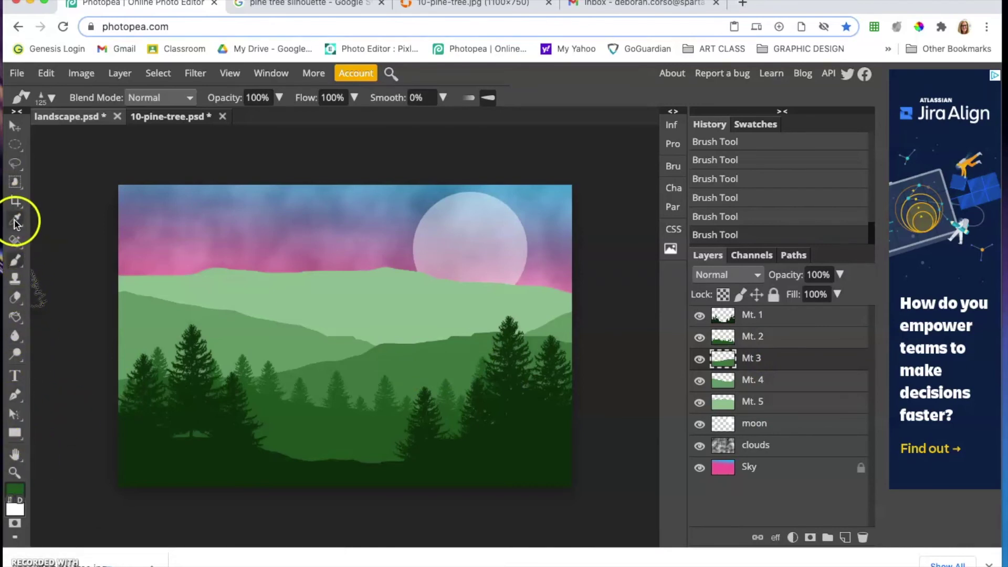
click(16, 490)
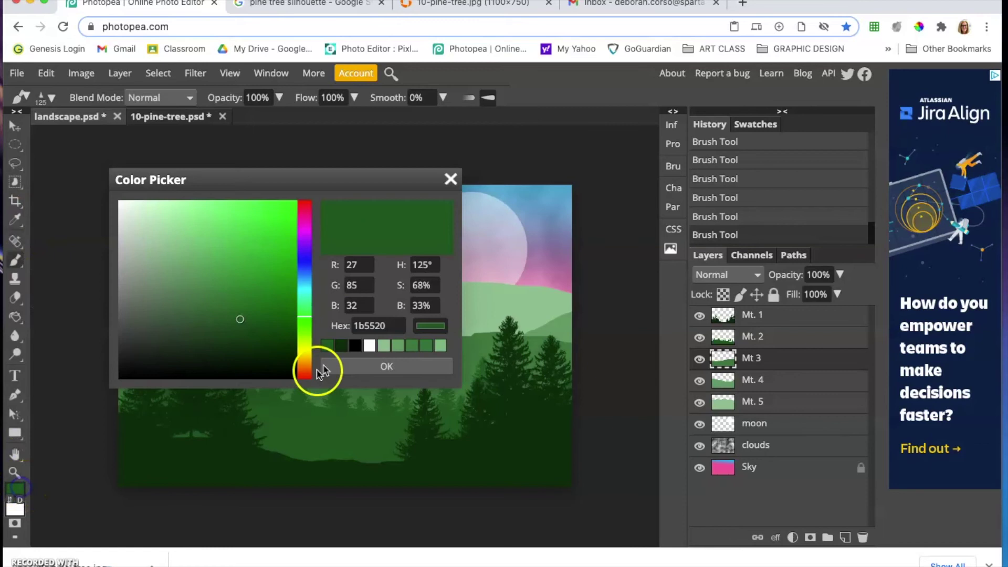
click(471, 346)
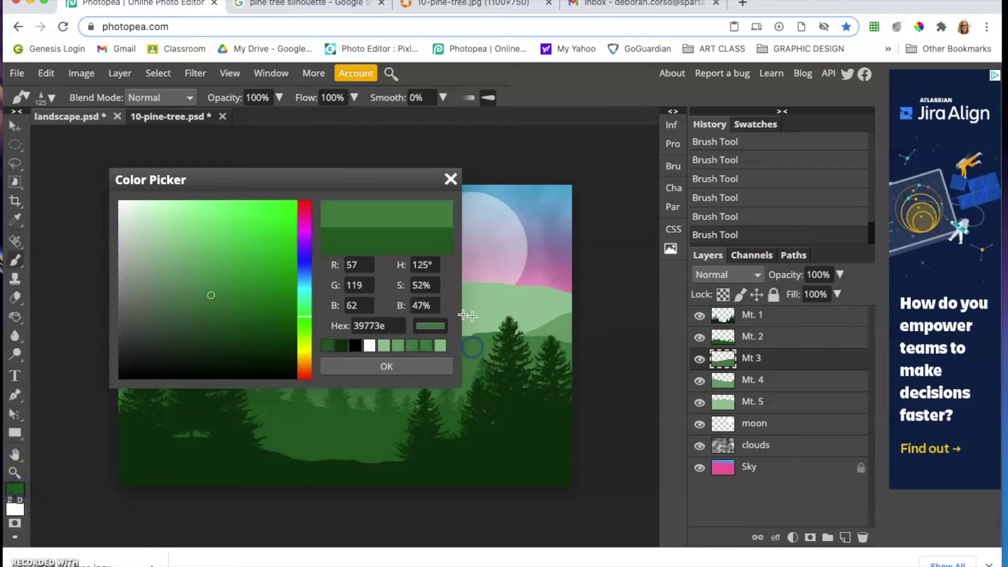
click(387, 366)
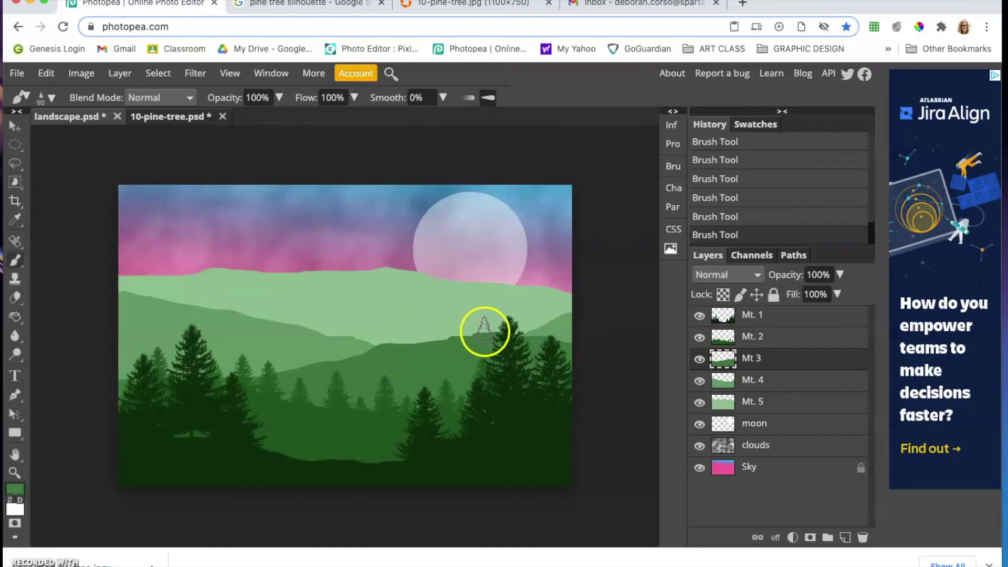
click(570, 338)
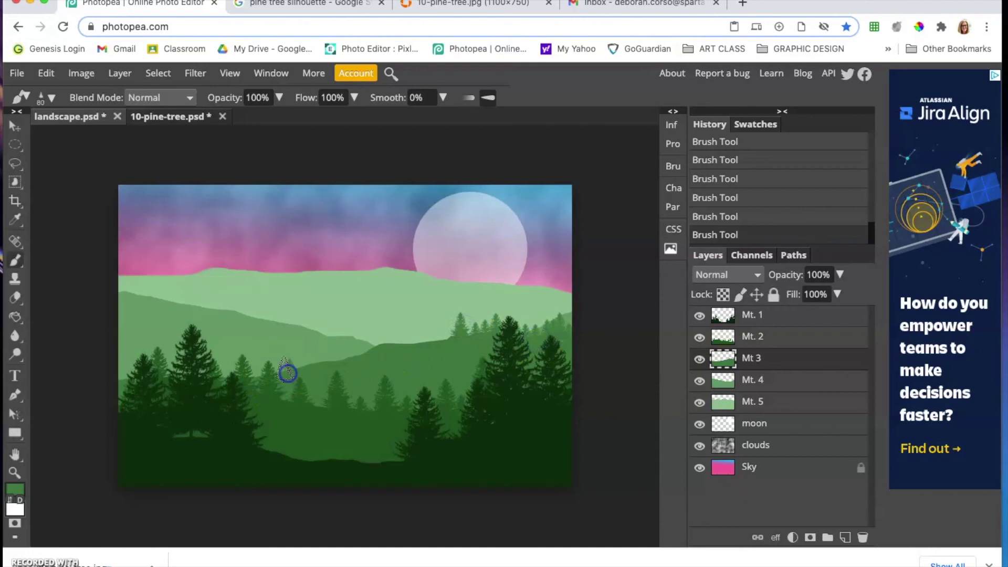
click(124, 374)
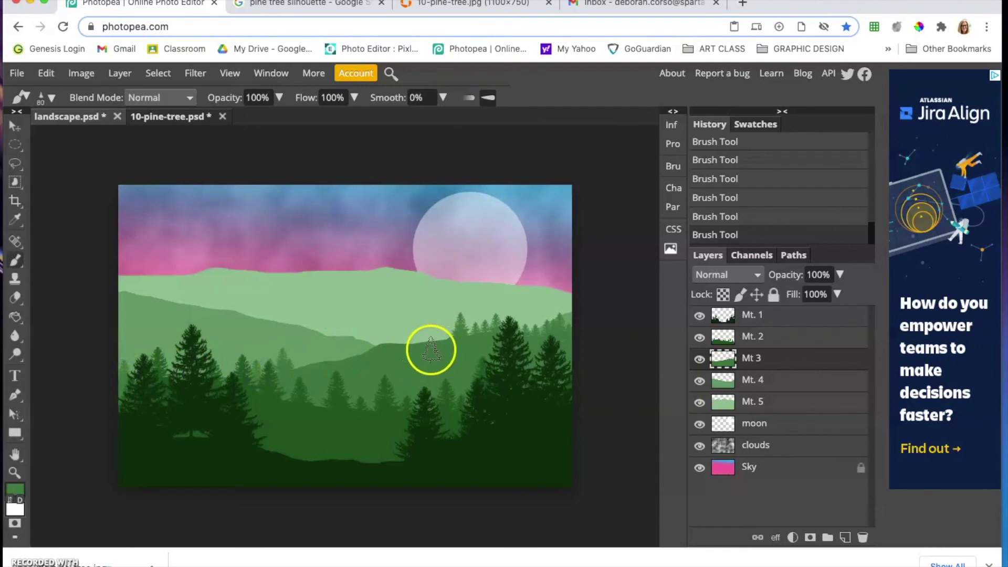
click(759, 381)
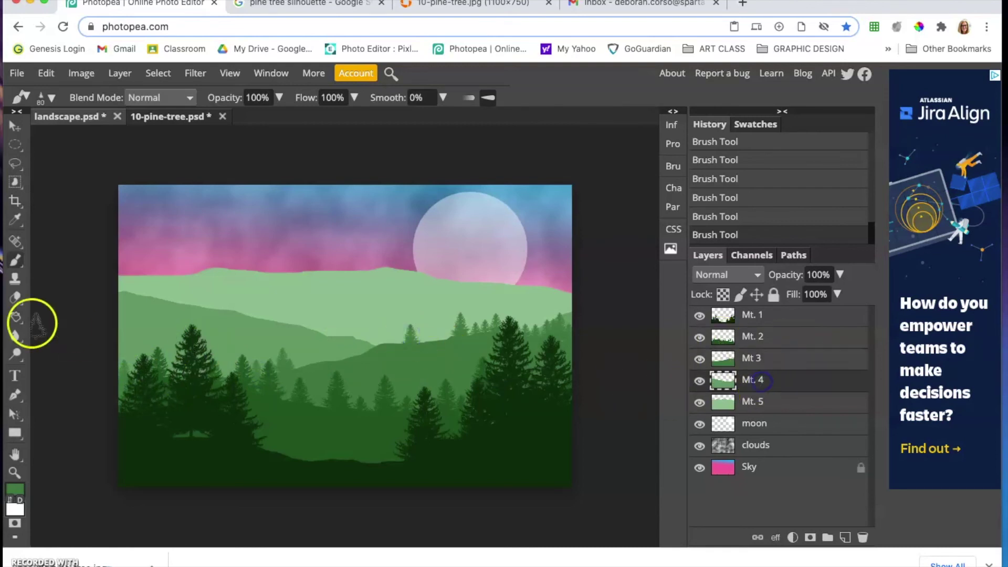
Step: Set the foreground colour to the soft green 5f9a63 sampled from the canvas
click(15, 498)
drag(387, 176, 795, 119)
click(151, 310)
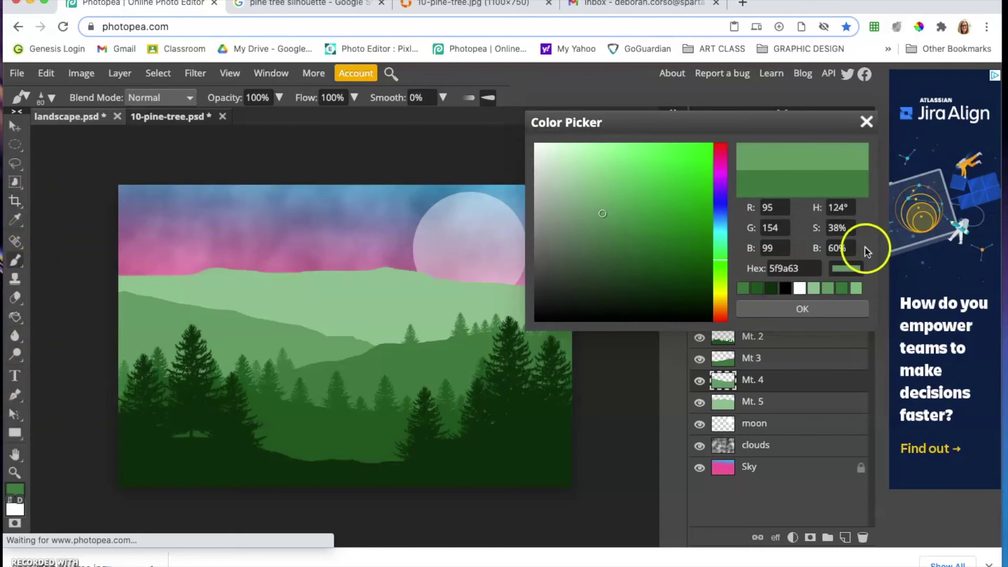
click(802, 310)
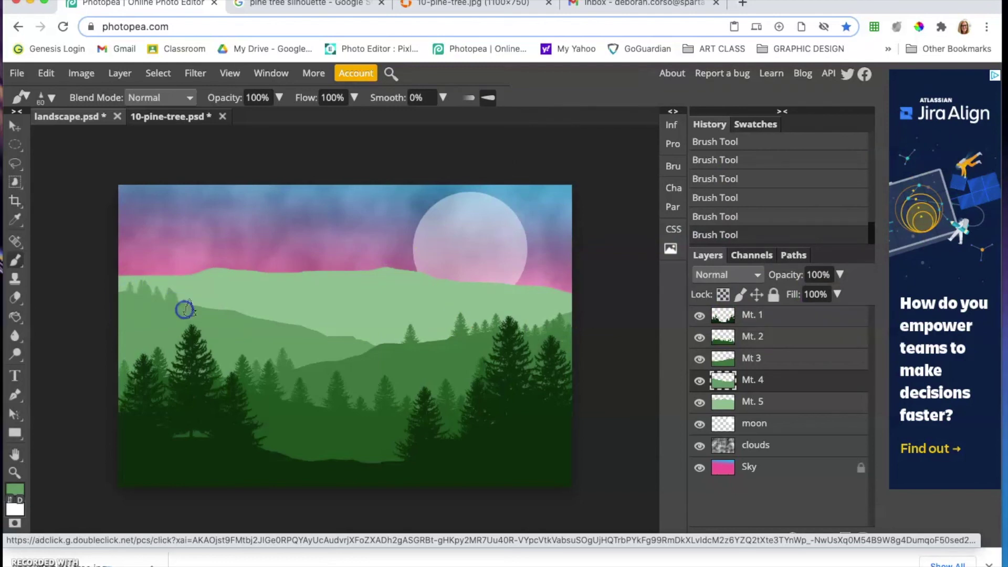
Step: Paint tiny pale green pines along the Mt. 4 ridge near the skyline
drag(101, 286, 118, 288)
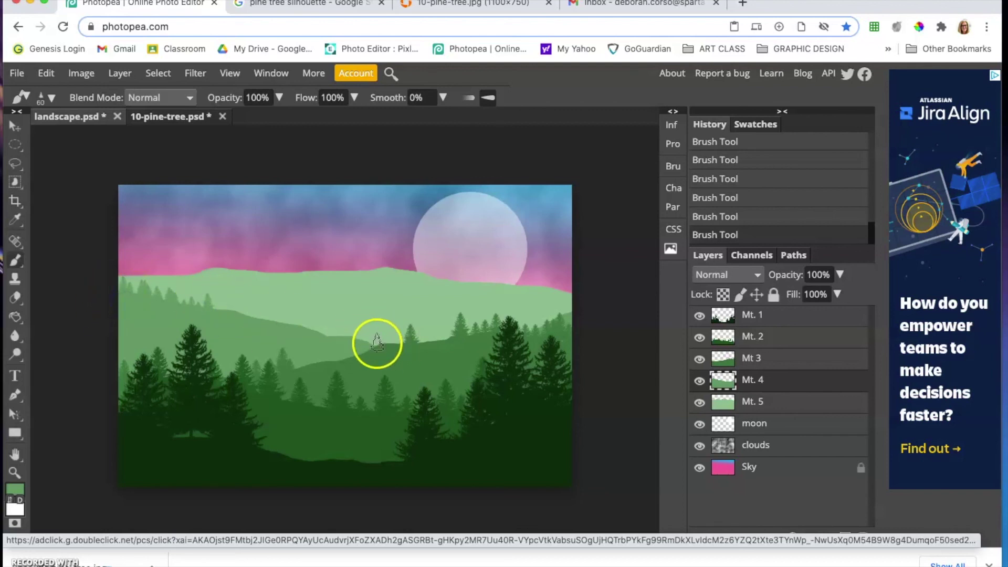
click(340, 329)
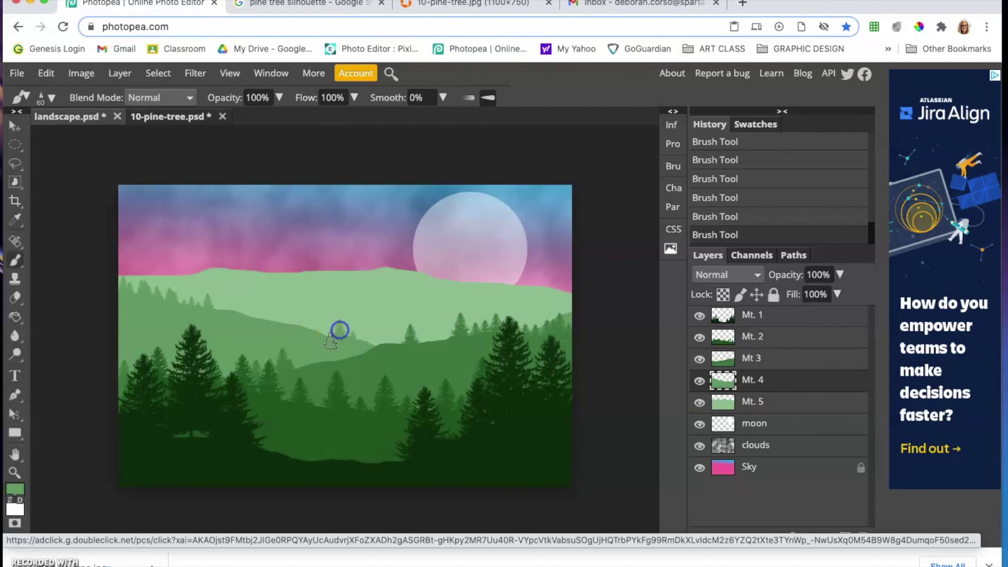
drag(304, 321, 225, 318)
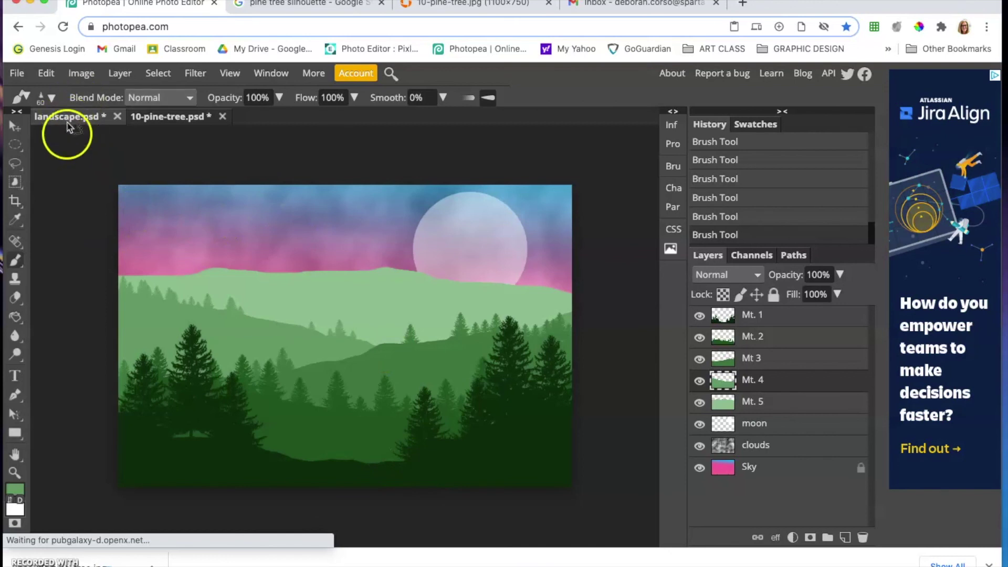
Step: Save the landscape as a PSD download and open the downloaded file, which launches GIMP
click(21, 75)
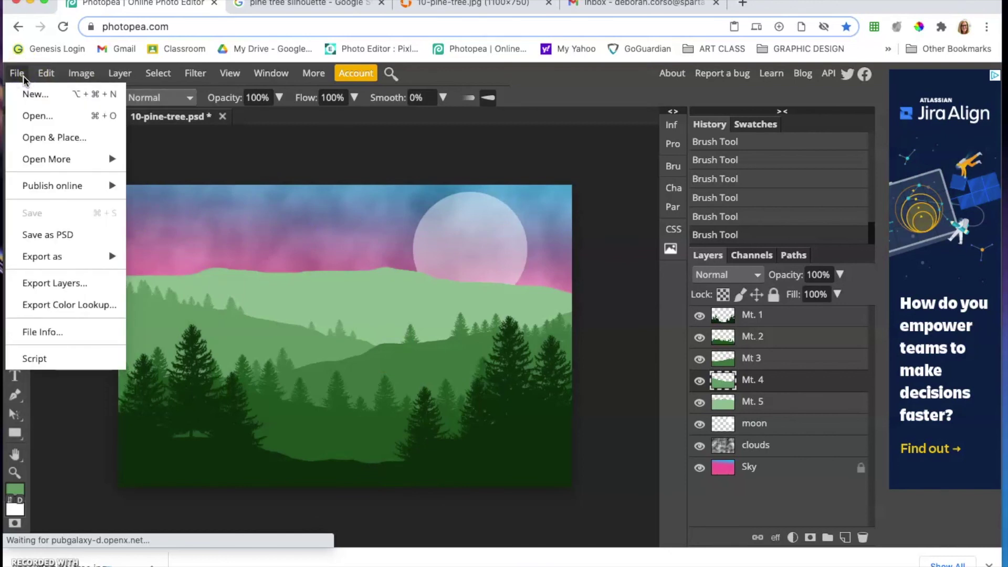
click(46, 237)
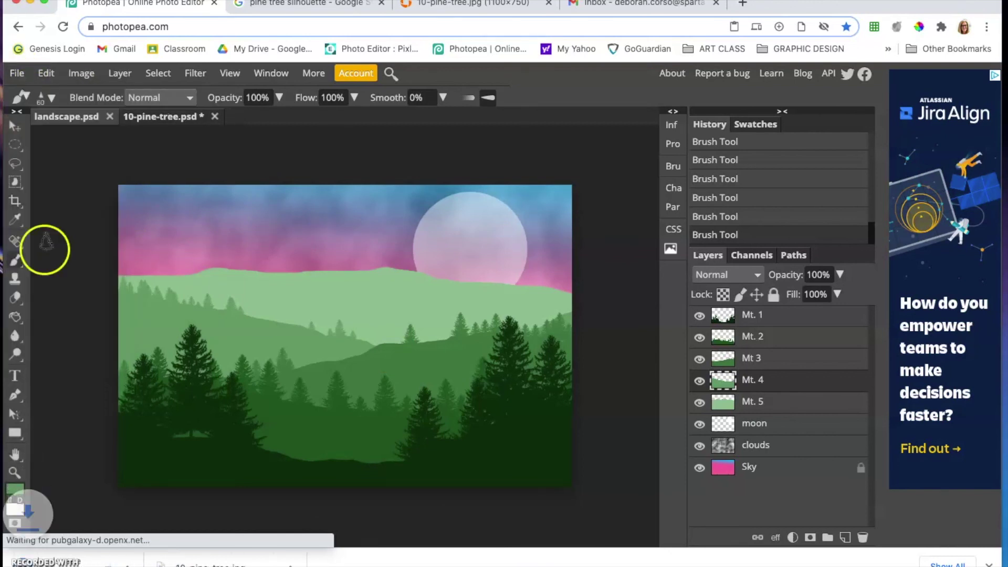
click(90, 563)
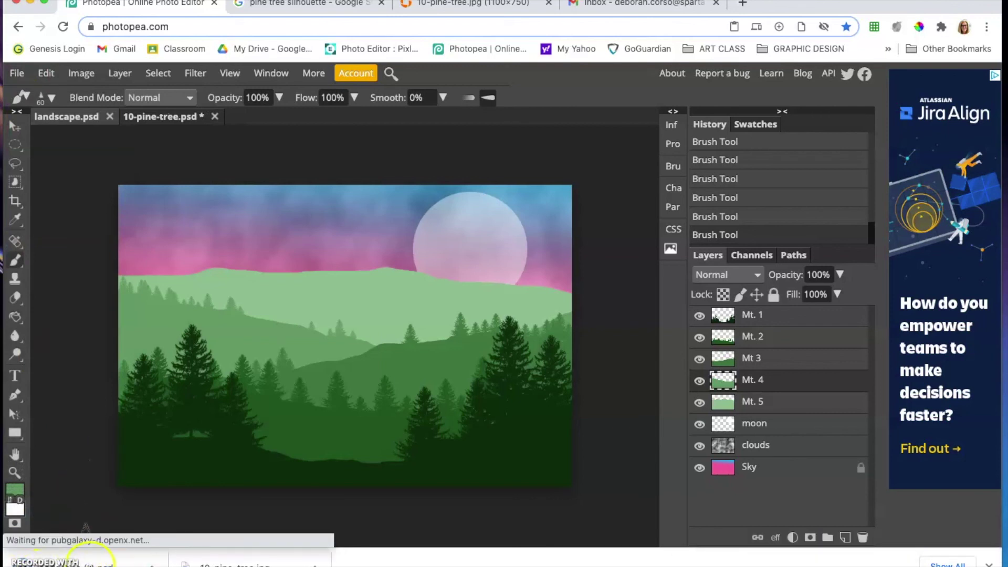
click(522, 493)
click(110, 564)
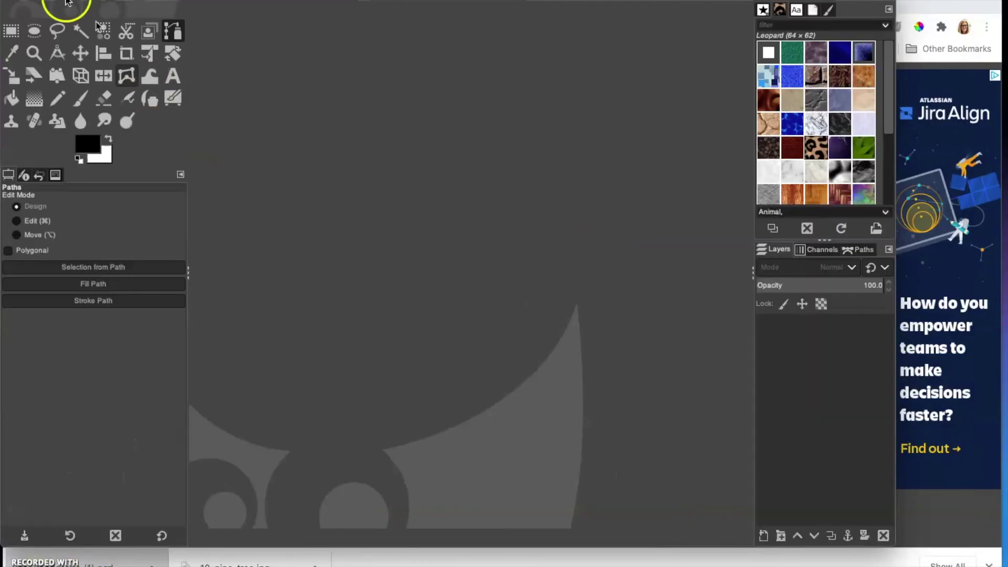
Step: Dismiss GIMP's startup message and return to the Photopea landscape in Chrome
key(Return)
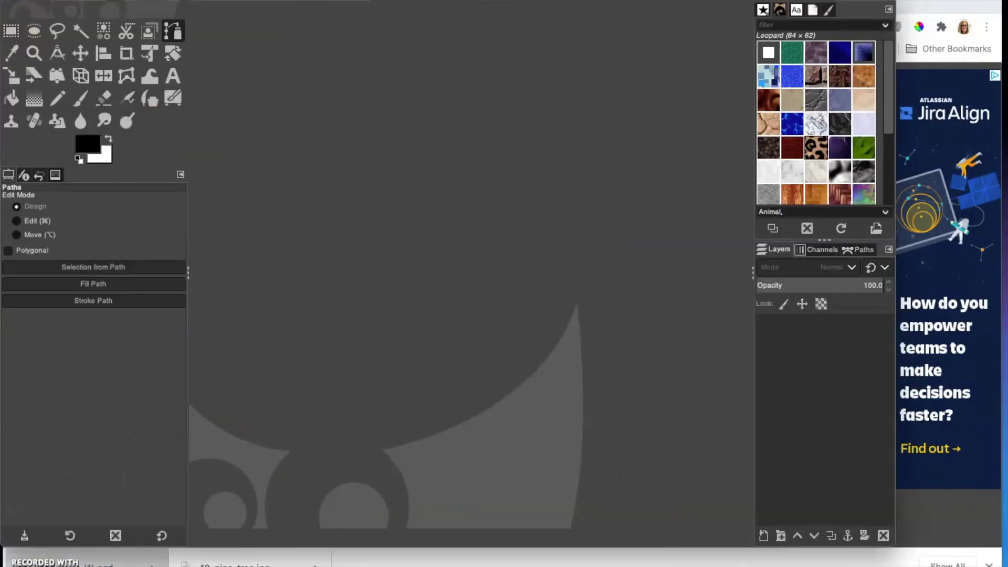
click(8, 1)
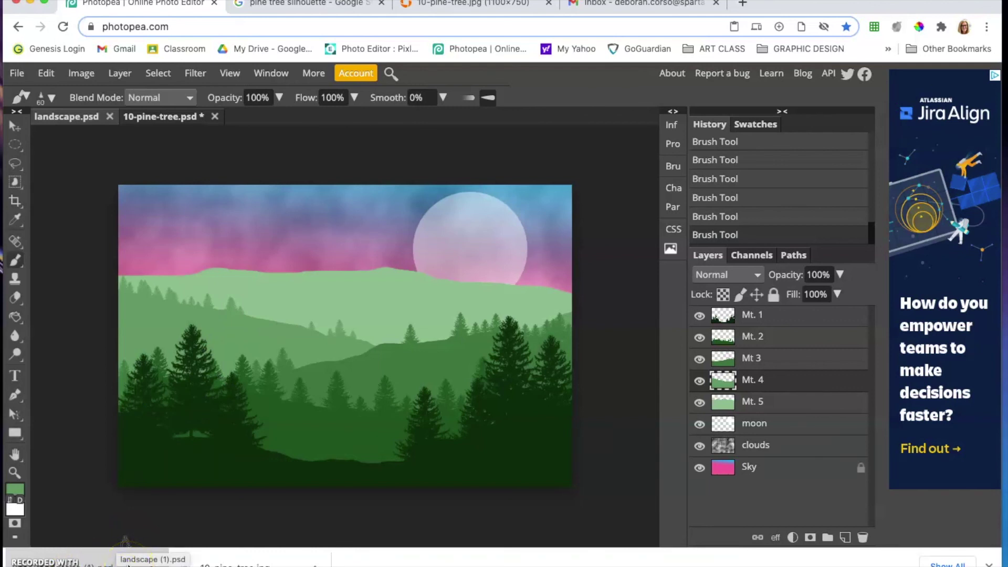
click(143, 564)
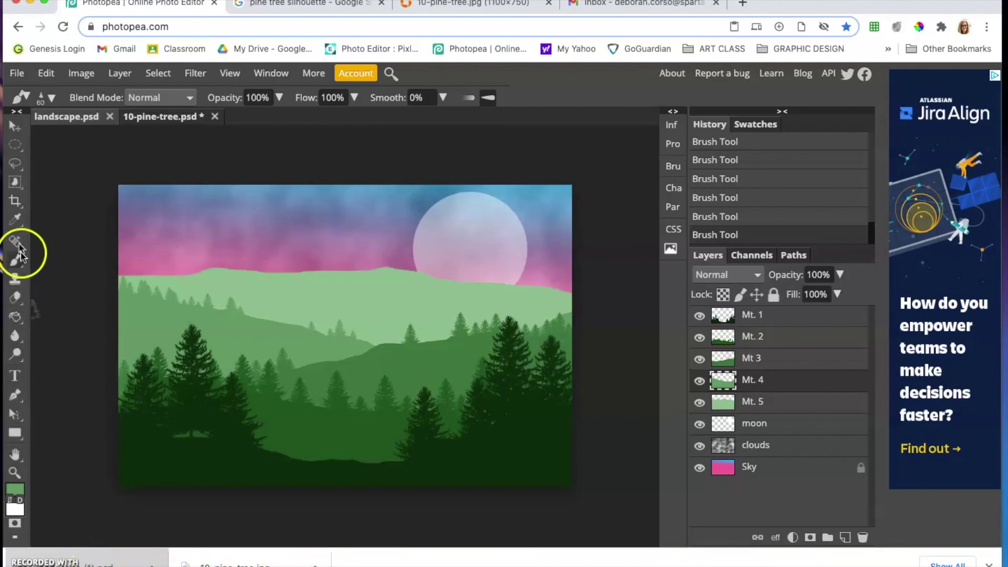
click(17, 73)
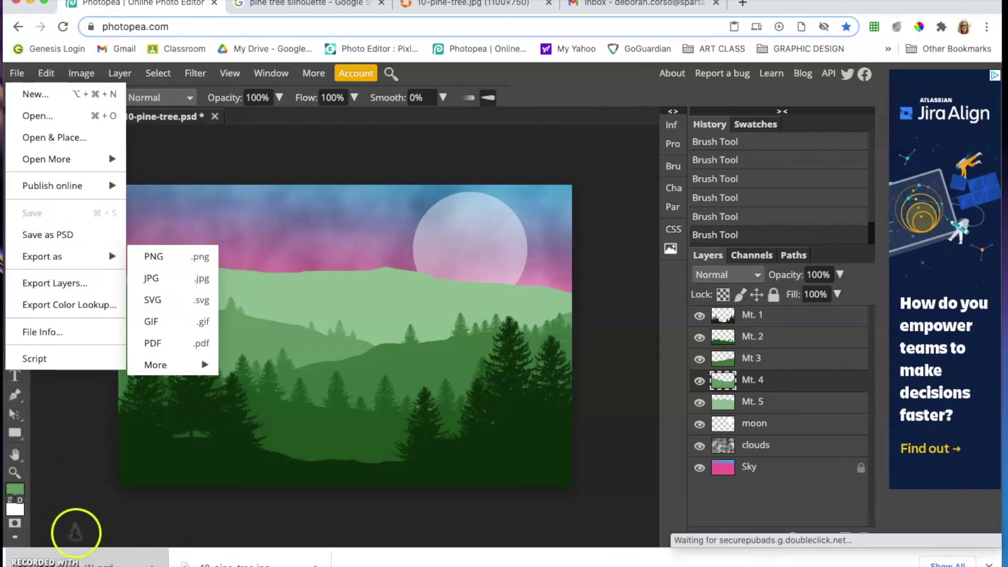
click(615, 518)
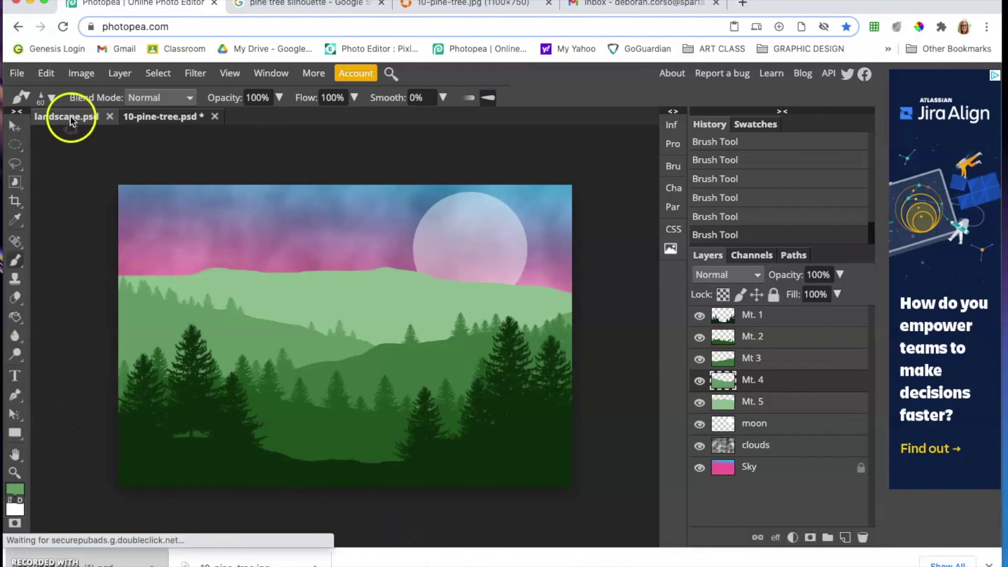
Step: In 10-pine-tree.psd, hide the earlier pasted tree and show the Background silhouette sheet
click(180, 117)
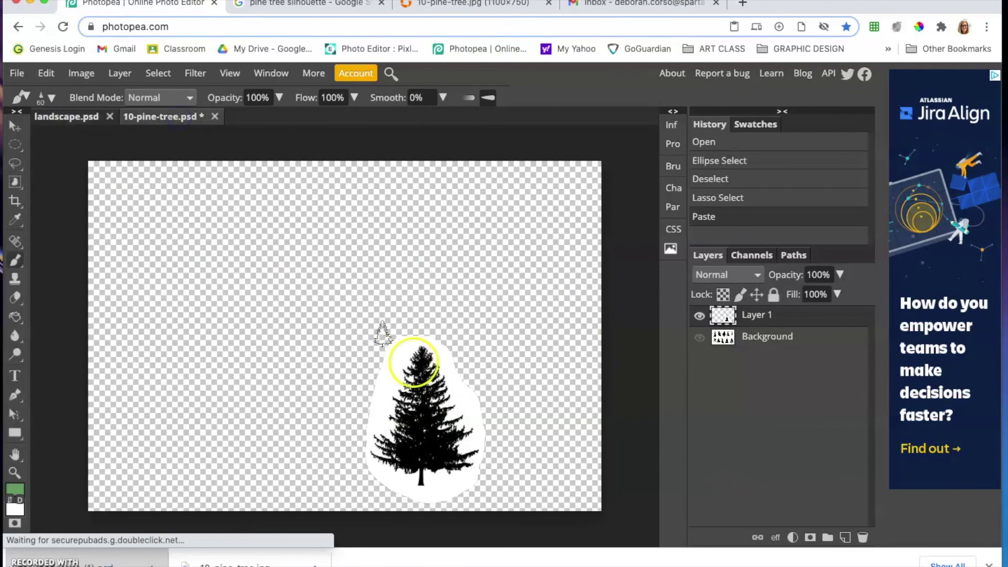
click(696, 316)
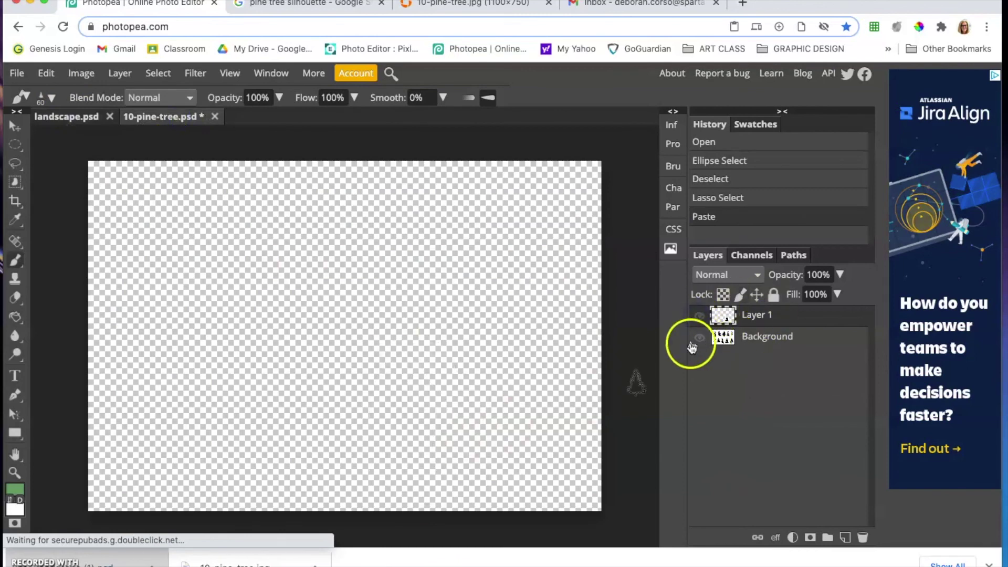
click(733, 342)
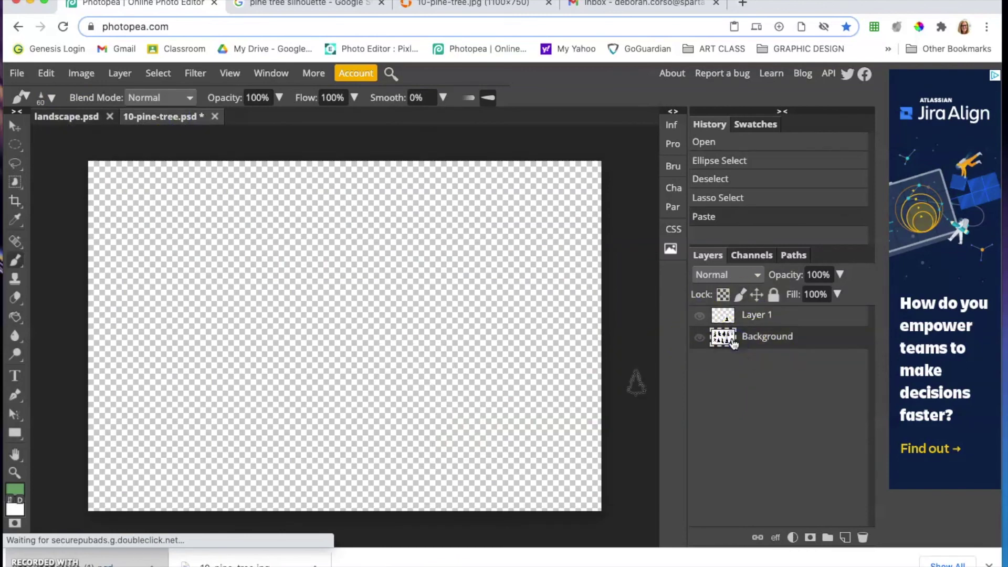
click(700, 337)
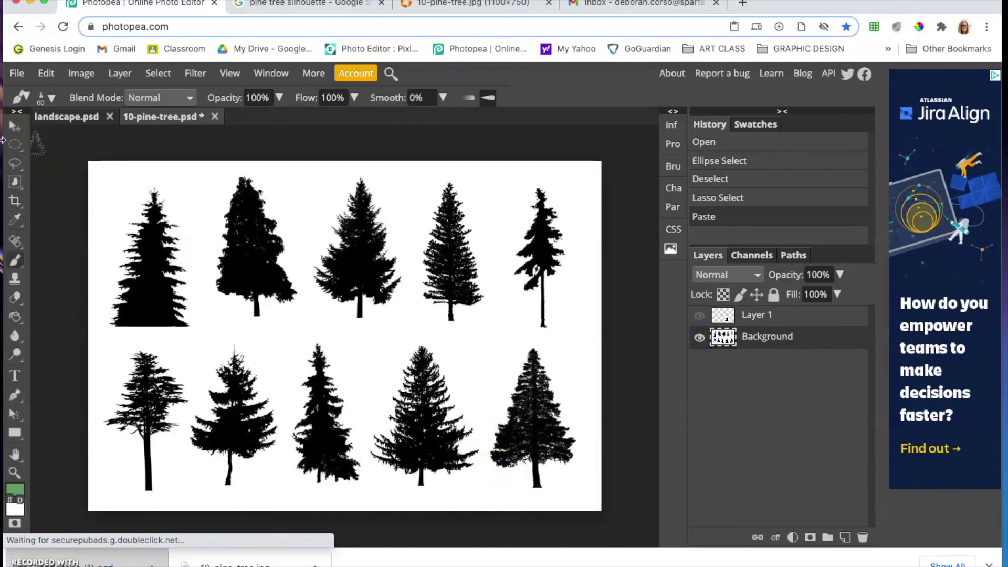
Step: Lasso the fourth pine tree, paste it onto Layer 2, and hide the Background
click(15, 162)
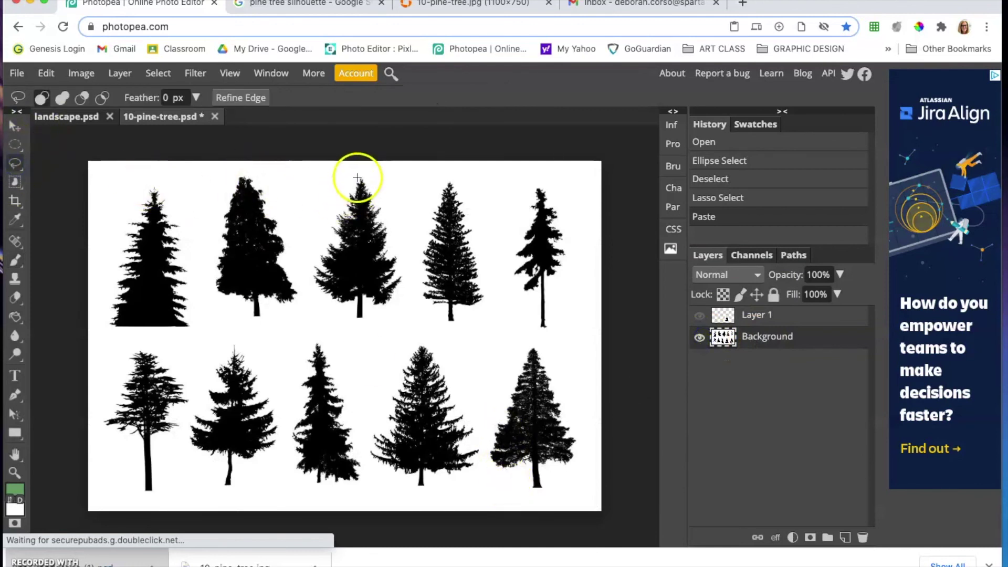
drag(475, 173, 459, 172)
mouse_move(412, 213)
mouse_down()
mouse_move(412, 298)
mouse_move(459, 347)
mouse_move(524, 298)
mouse_move(463, 169)
mouse_up()
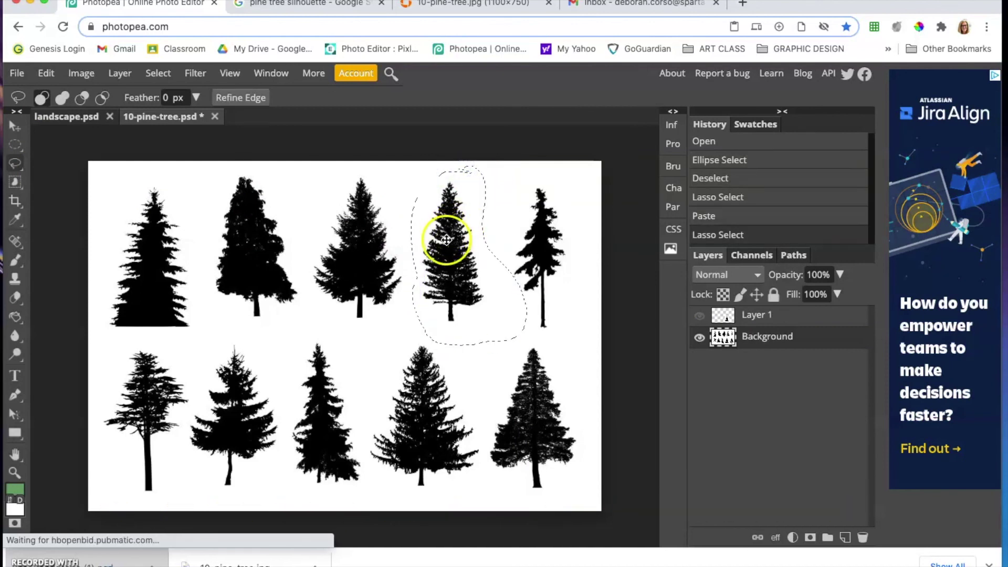
key(super+c)
key(super+v)
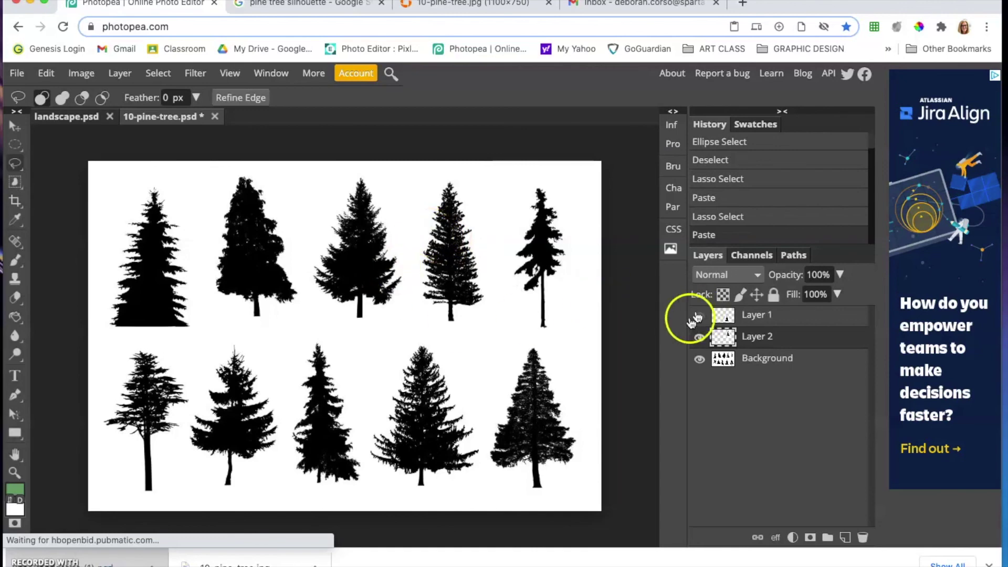
click(700, 360)
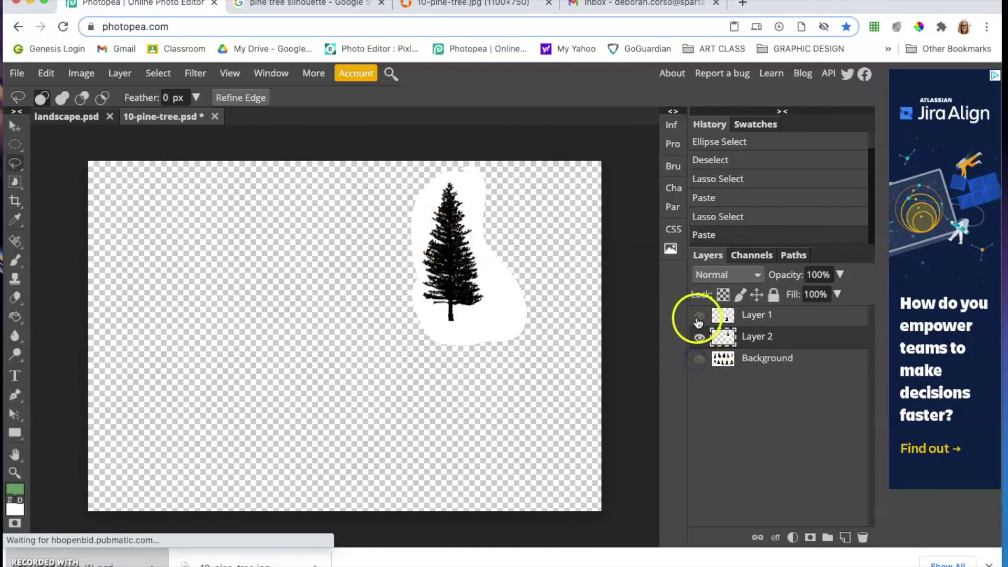
click(46, 73)
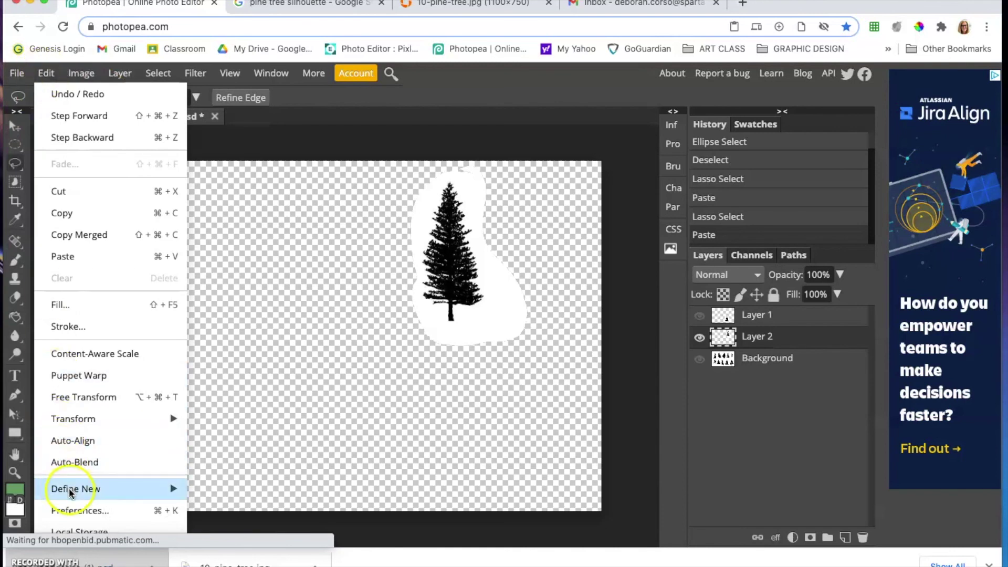
Step: Define the isolated pine as a new brush preset
mouse_move(71, 488)
click(226, 507)
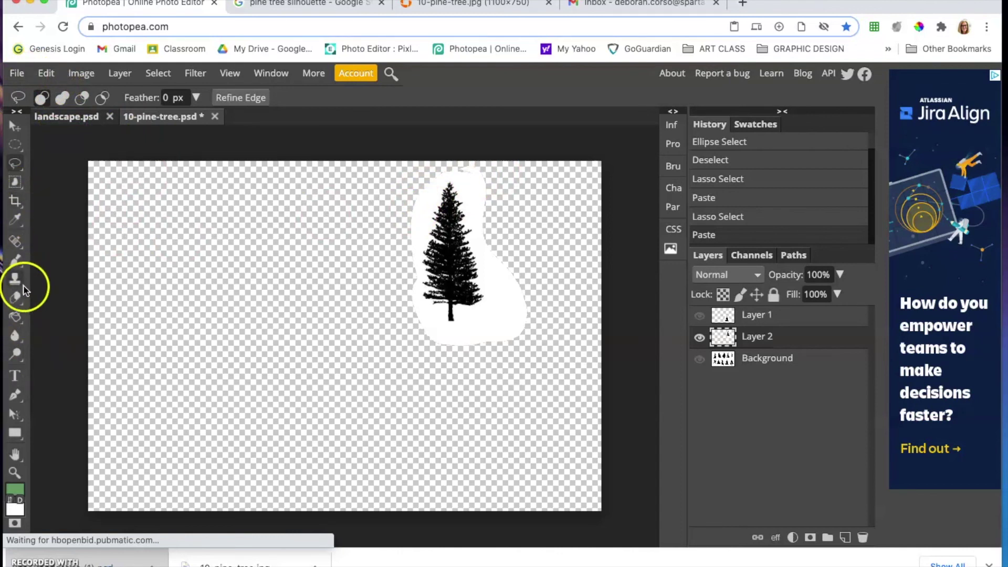
click(16, 260)
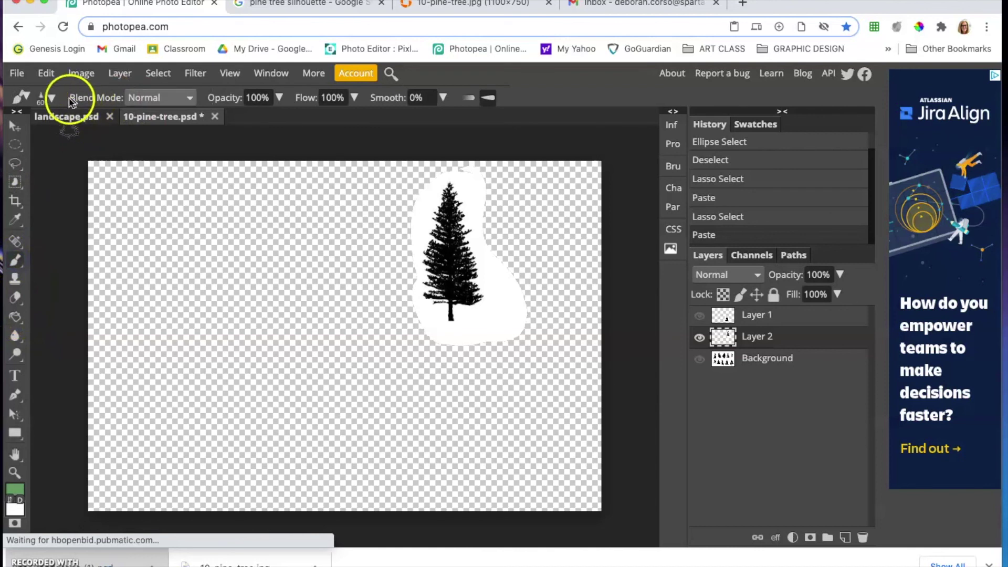
Step: Choose the new 217 px pine tip for the Brush and bring landscape.psd back up
click(46, 97)
drag(185, 203, 193, 260)
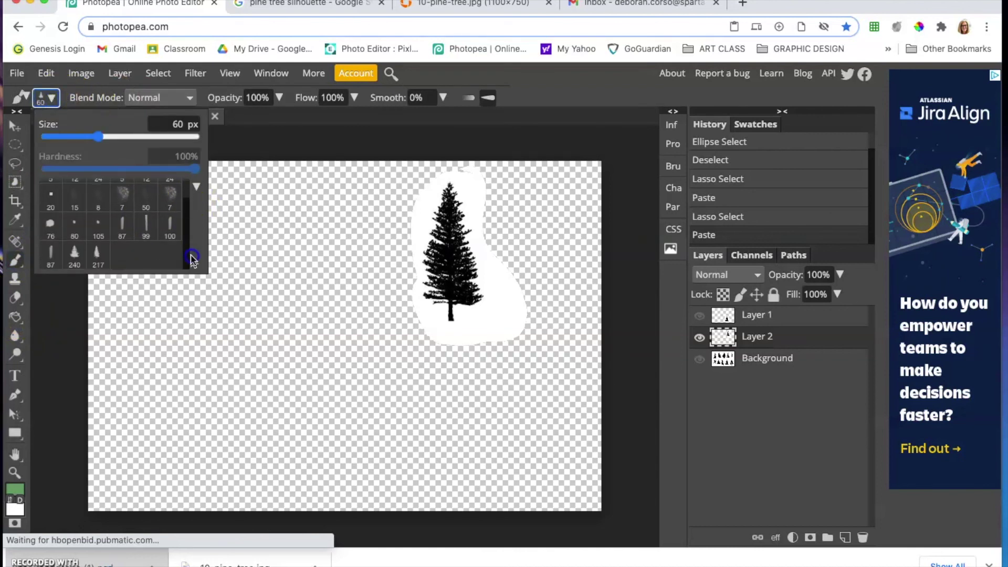
click(98, 257)
click(259, 131)
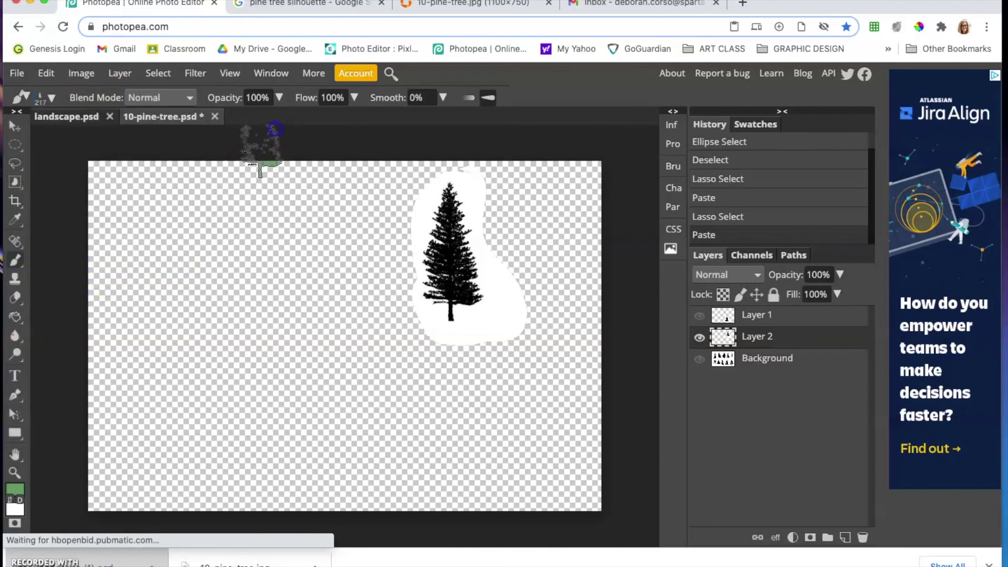
click(72, 116)
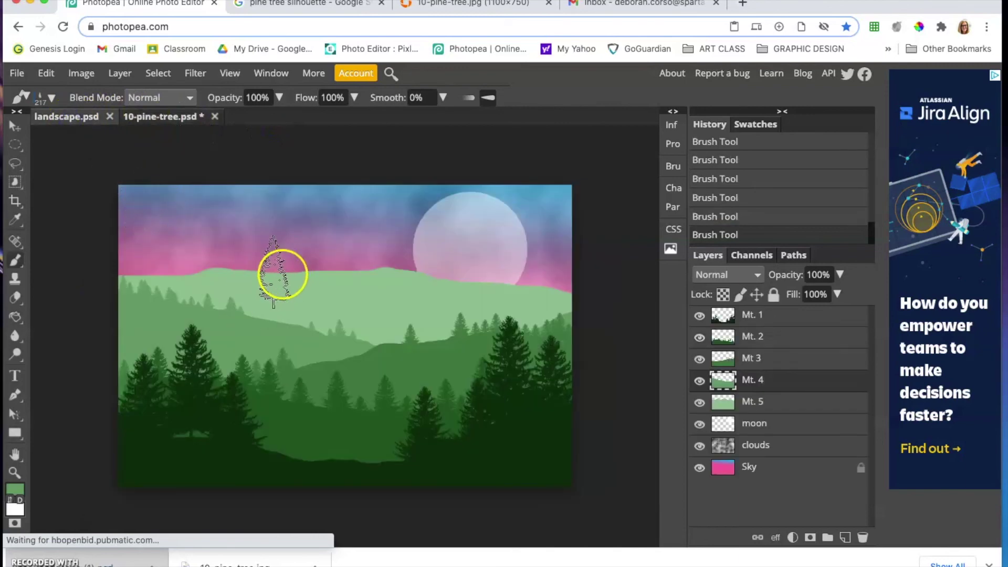